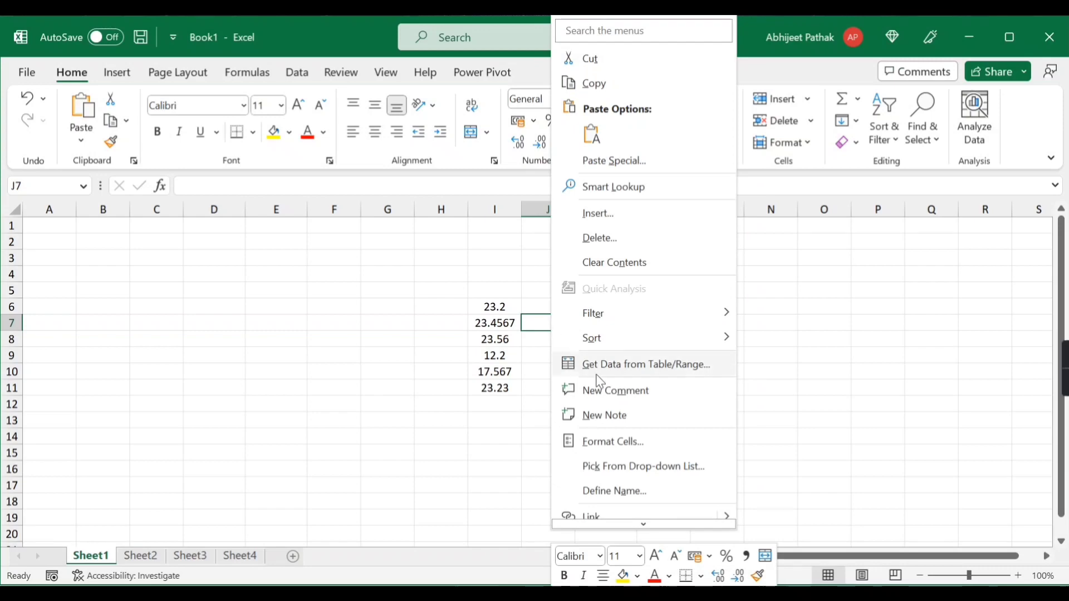
# - Examine the custom number format codes available for cell J7, including 0, 0.00 and #,##0;-#,##0, and leave without applying one
pyautogui.click(612, 442)
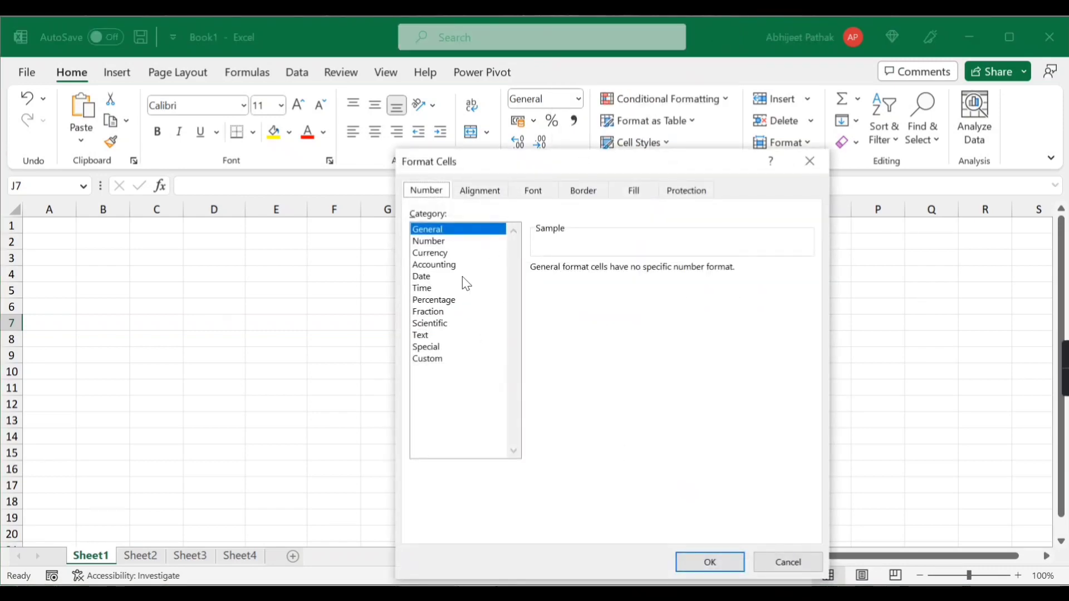
pyautogui.click(432, 360)
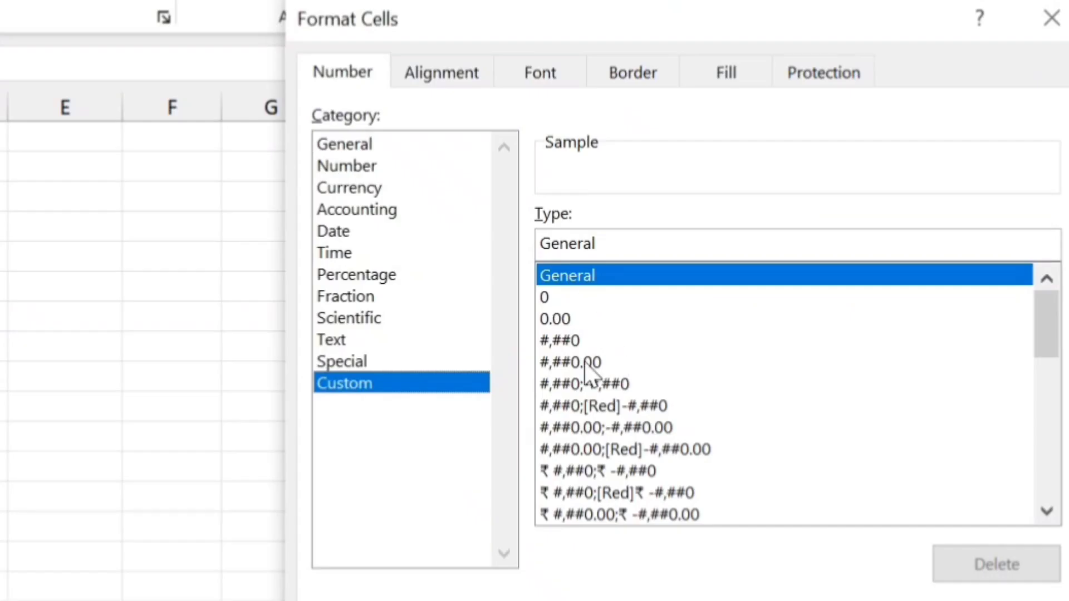
pyautogui.click(546, 304)
pyautogui.click(556, 327)
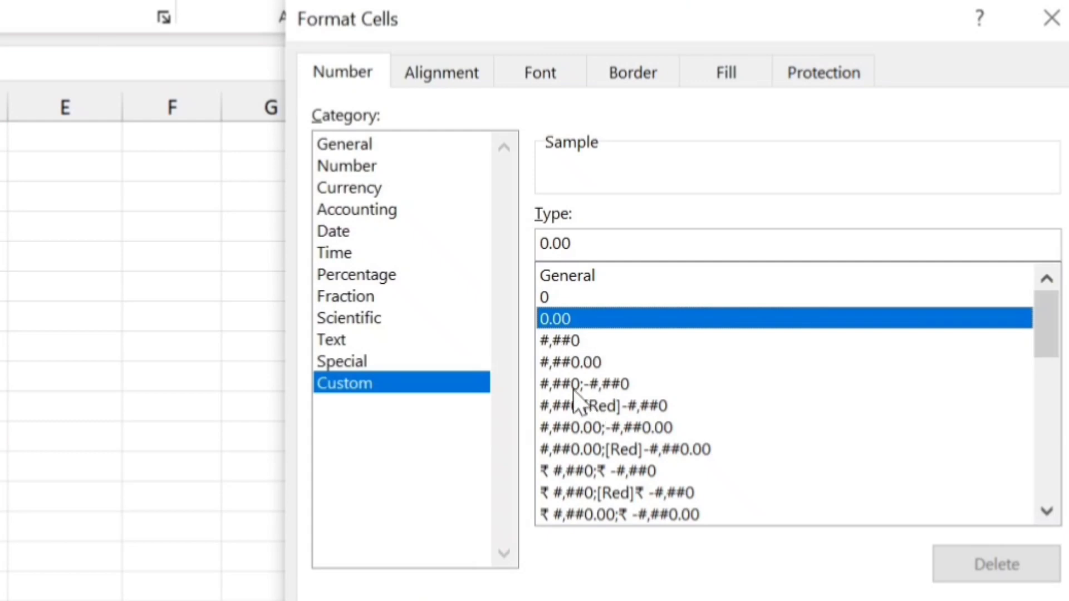
pyautogui.click(595, 386)
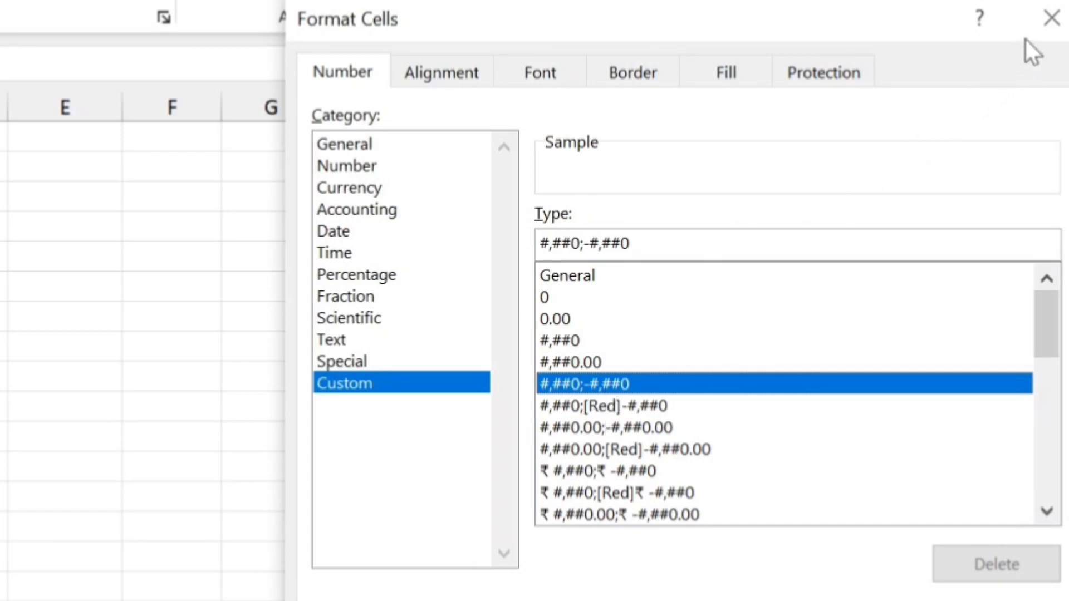
pyautogui.click(1040, 25)
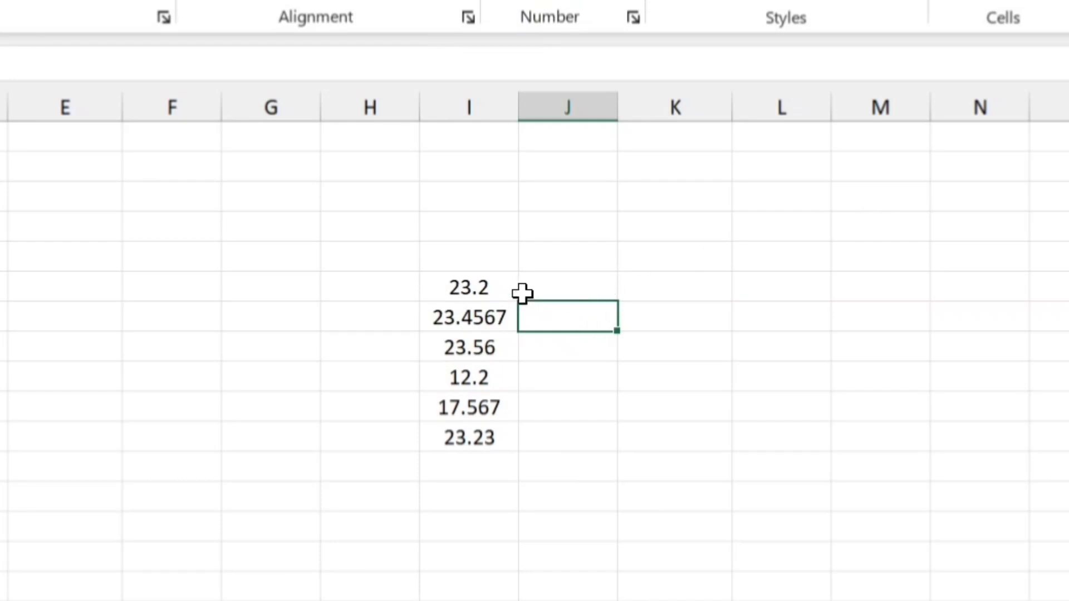
# - View the cell formatting settings for cell I6 and for empty cell K9, closing them without changes
pyautogui.click(676, 290)
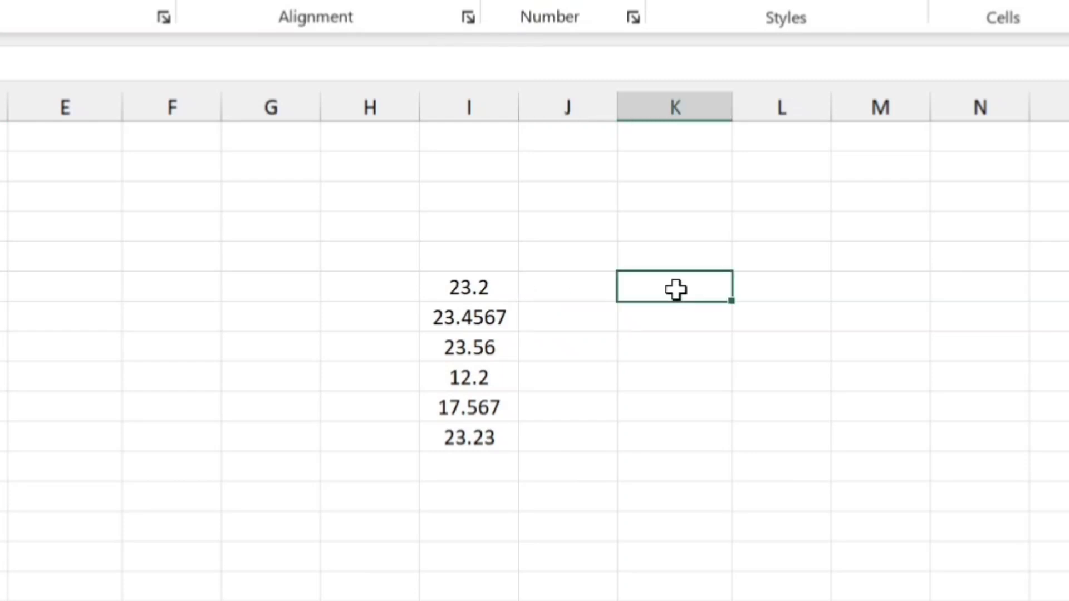
pyautogui.rightClick(468, 296)
pyautogui.click(589, 545)
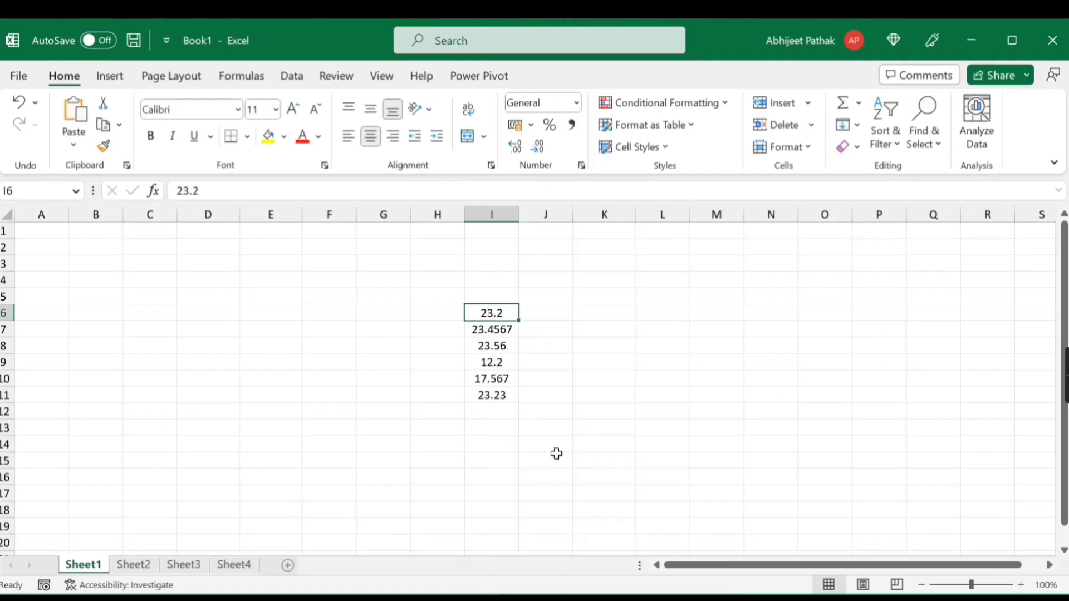
pyautogui.click(754, 165)
pyautogui.click(580, 357)
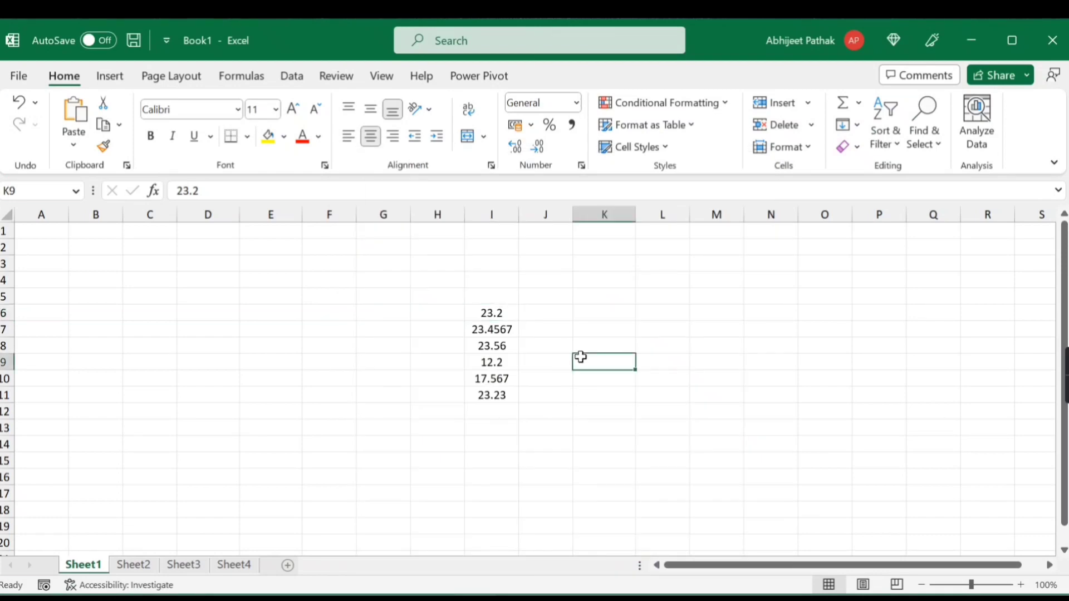
pyautogui.hotkey('ctrl', '1')
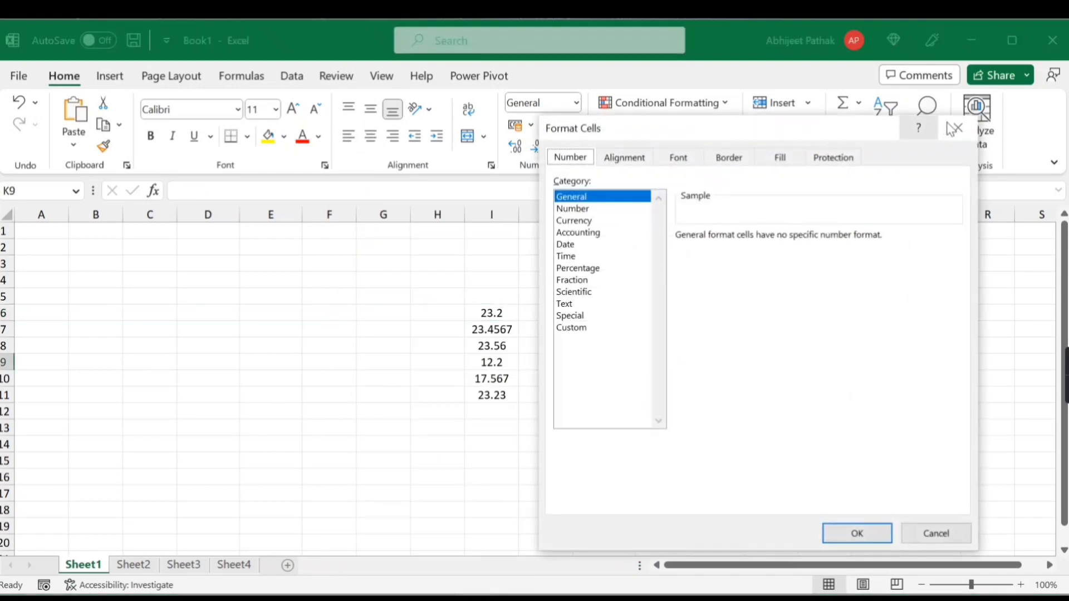
pyautogui.click(955, 128)
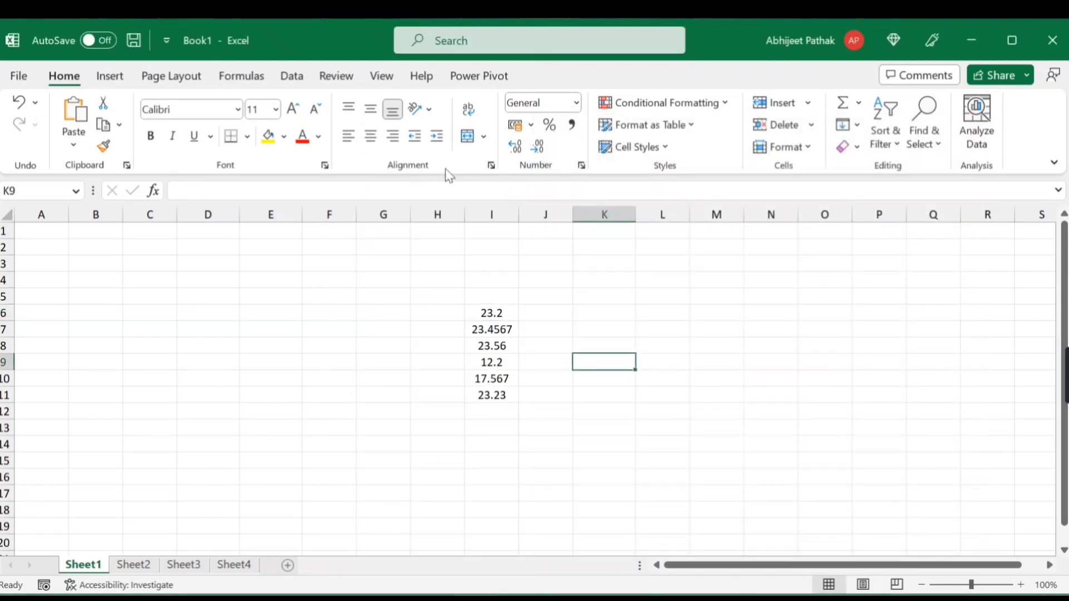
# - View the alignment settings and the custom number format codes for cell K9, and close the settings unchanged
pyautogui.click(491, 166)
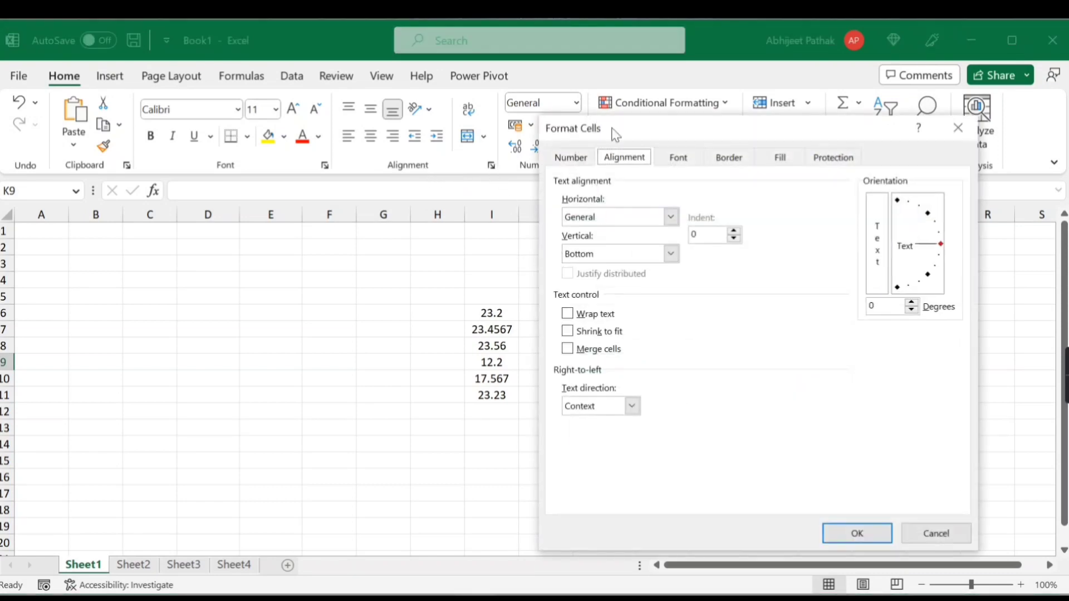
pyautogui.click(582, 159)
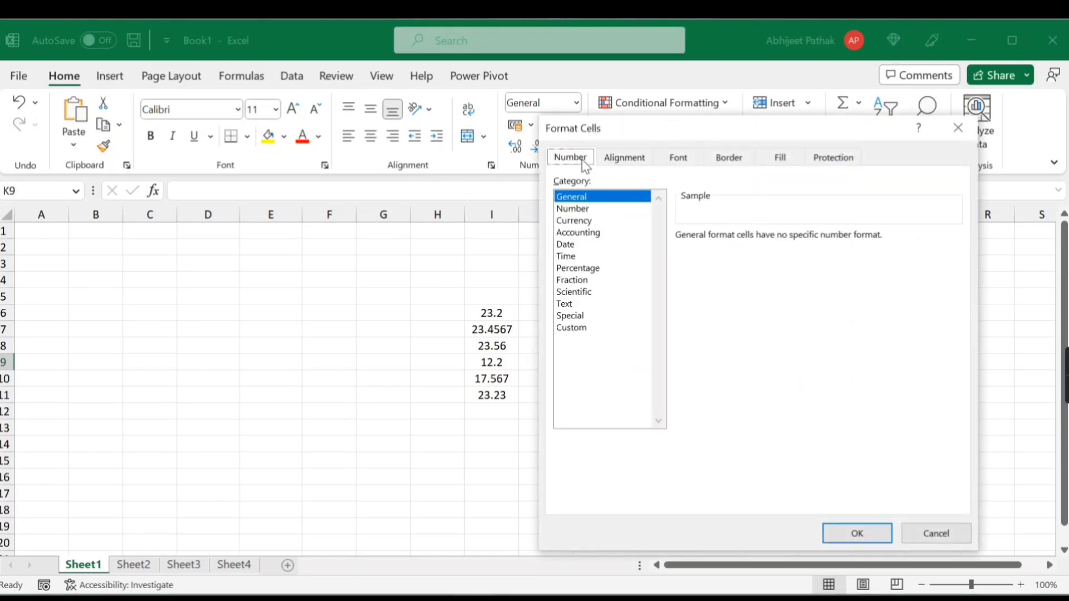
pyautogui.click(579, 329)
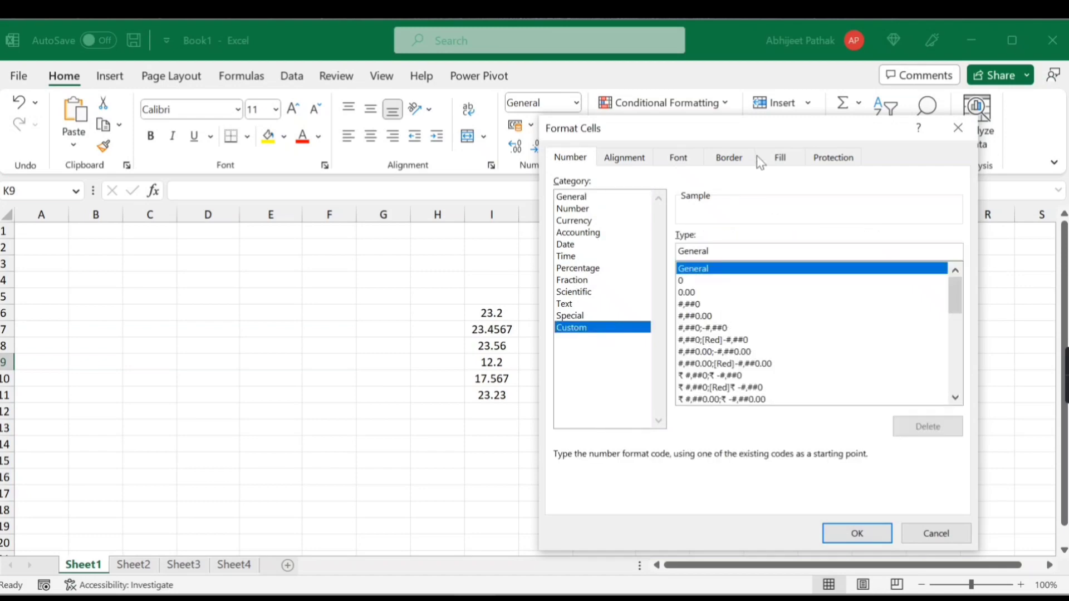
pyautogui.moveTo(740, 134); pyautogui.dragTo(237, 152)
pyautogui.click(473, 149)
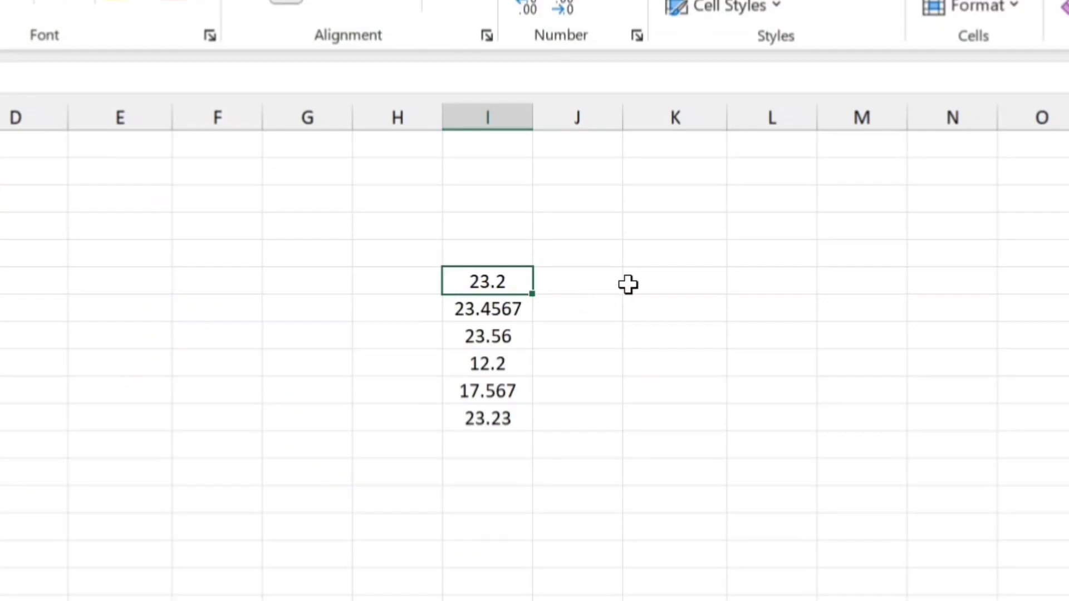
pyautogui.click(579, 314)
pyautogui.click(493, 314)
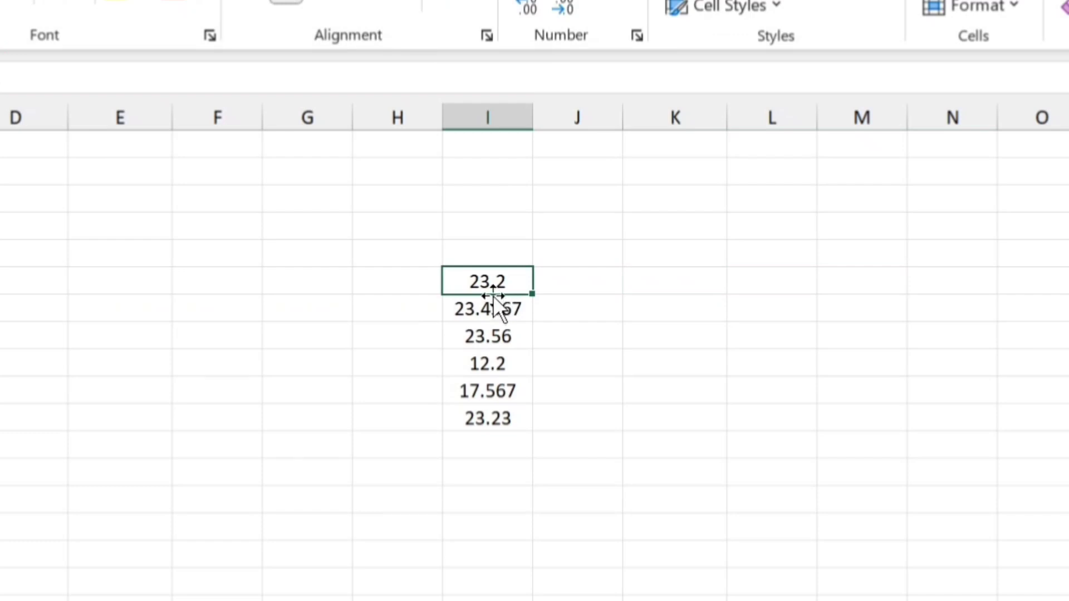
pyautogui.click(472, 313)
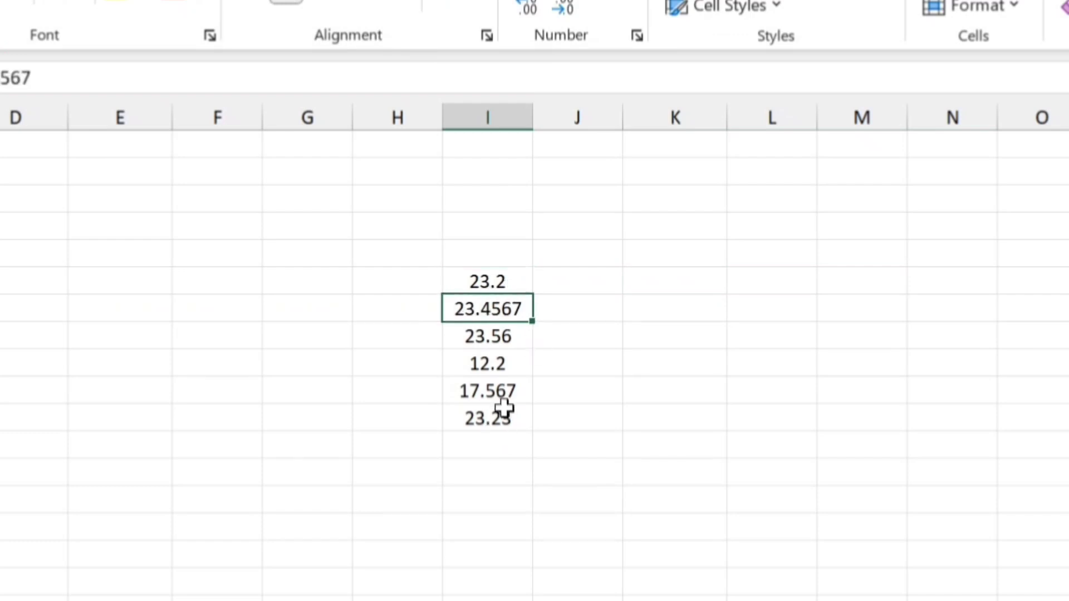
pyautogui.click(503, 290)
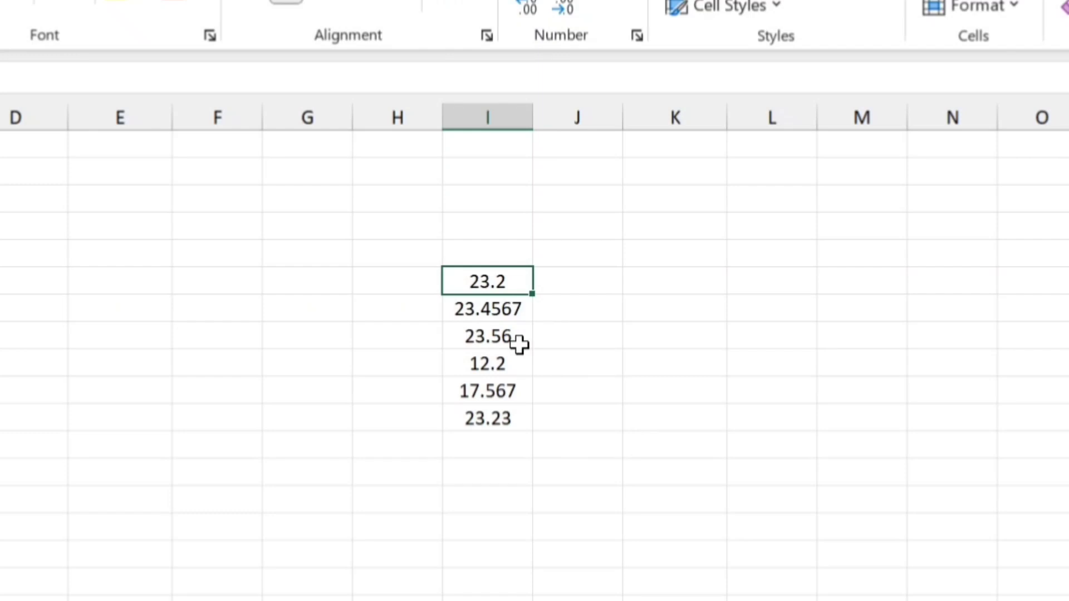
pyautogui.hotkey('ctrl', 'shift', 'Down')
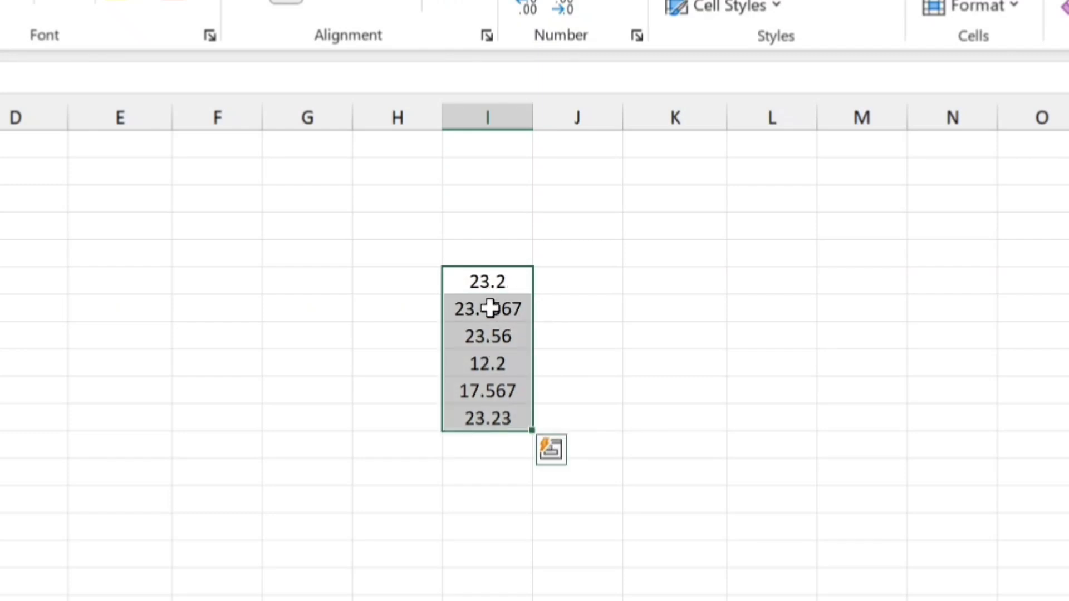
pyautogui.moveTo(489, 281); pyautogui.dragTo(488, 418)
pyautogui.click(491, 290)
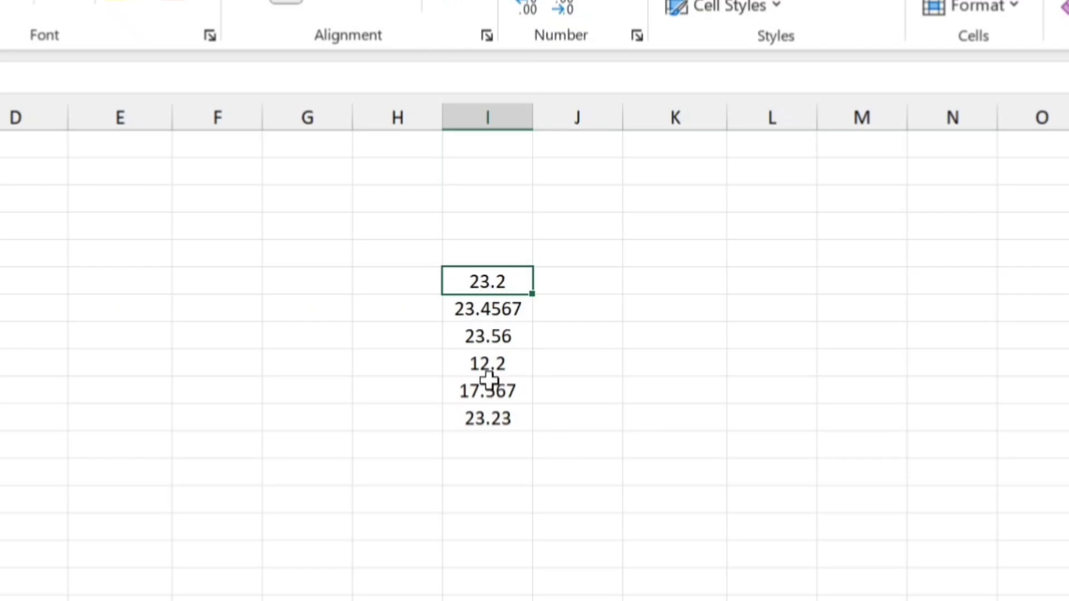
pyautogui.moveTo(492, 281); pyautogui.dragTo(488, 416)
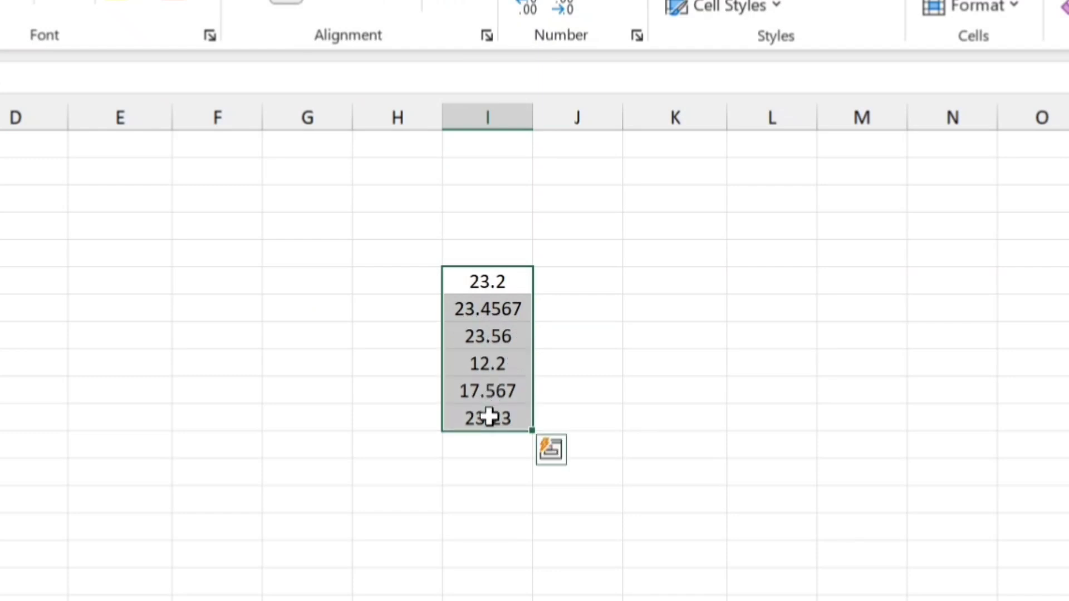
pyautogui.hotkey('ctrl', '1')
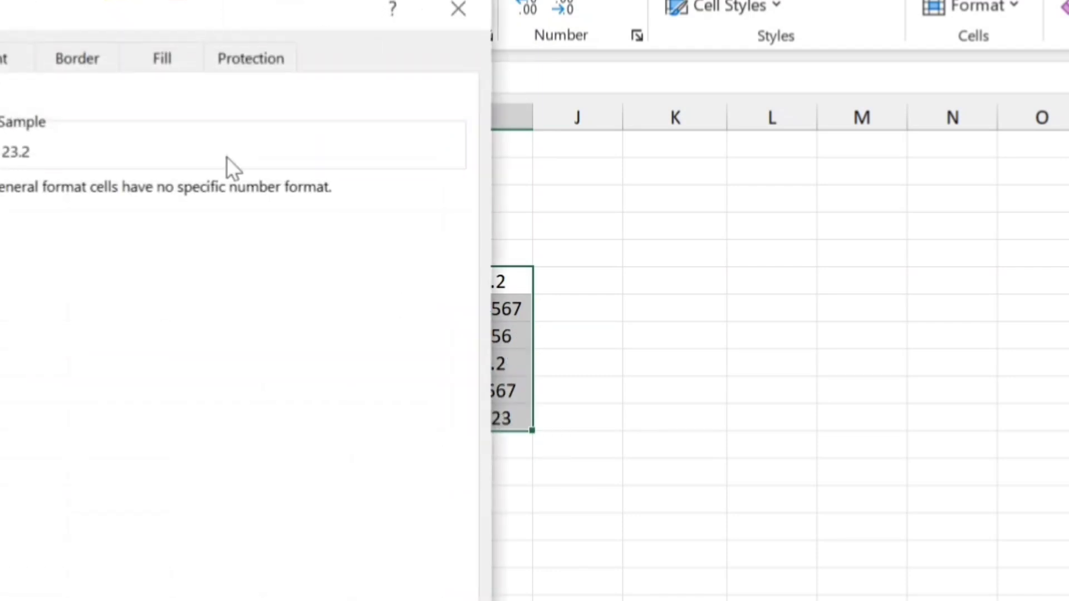
pyautogui.moveTo(188, 12); pyautogui.dragTo(1005, 59)
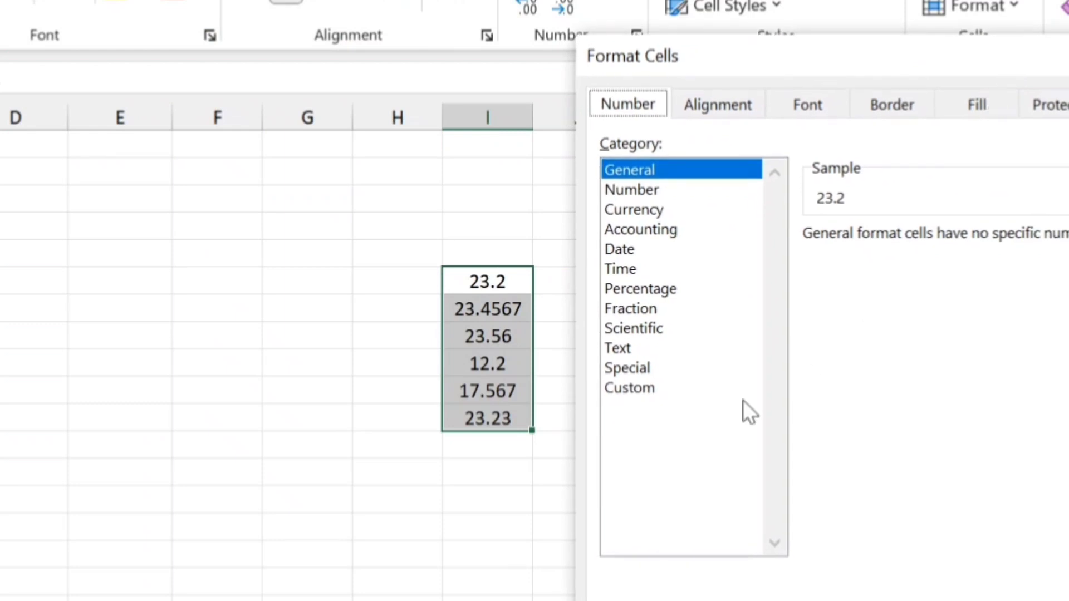
pyautogui.click(630, 389)
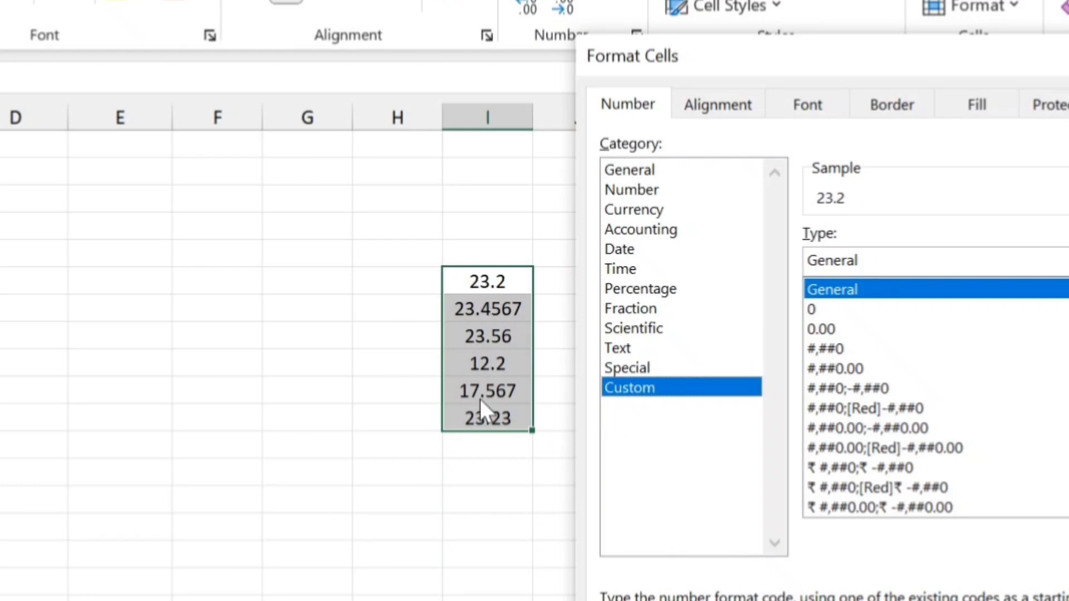
pyautogui.click(876, 260)
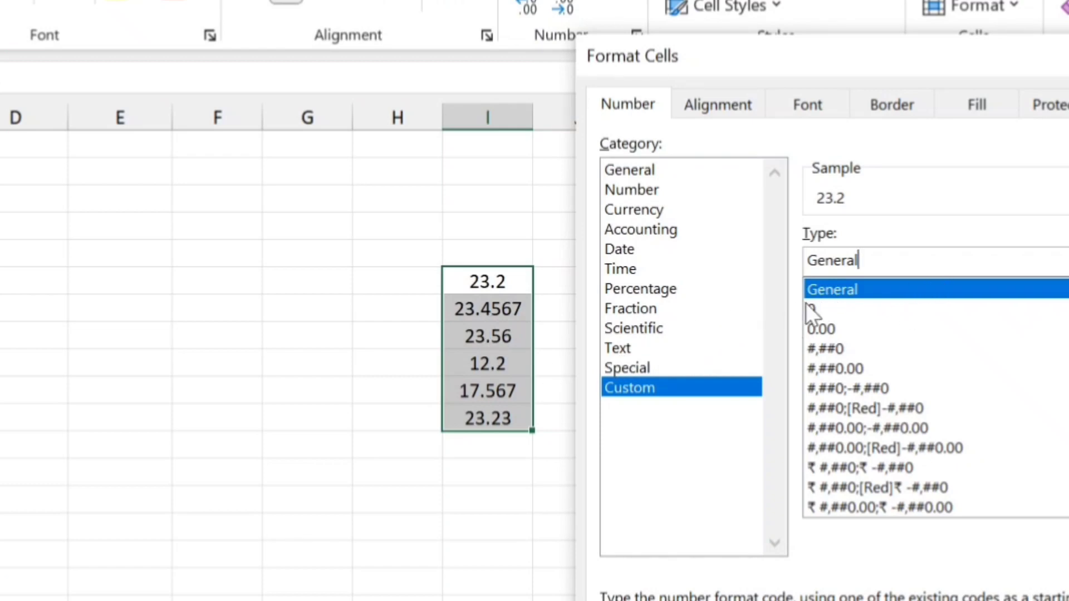
pyautogui.press('BackSpace')
pyautogui.press('BackSpace')
pyautogui.press('BackSpace')
pyautogui.press('BackSpace')
pyautogui.press('BackSpace')
pyautogui.press('BackSpace')
pyautogui.press('BackSpace')
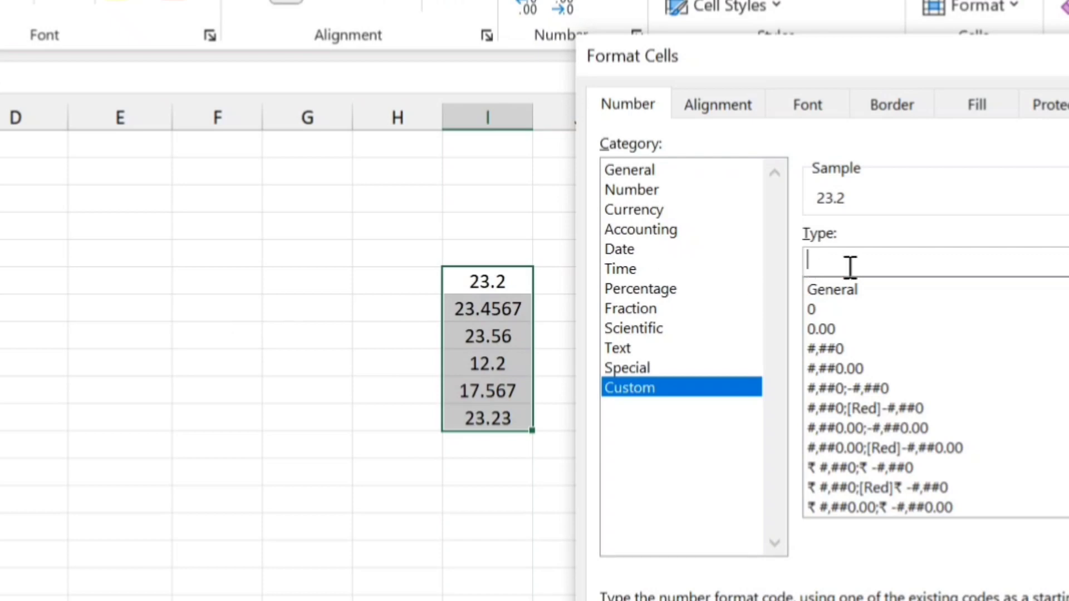
pyautogui.press('Escape')
# - Enter the value 1000 in cell F7
pyautogui.click(205, 311)
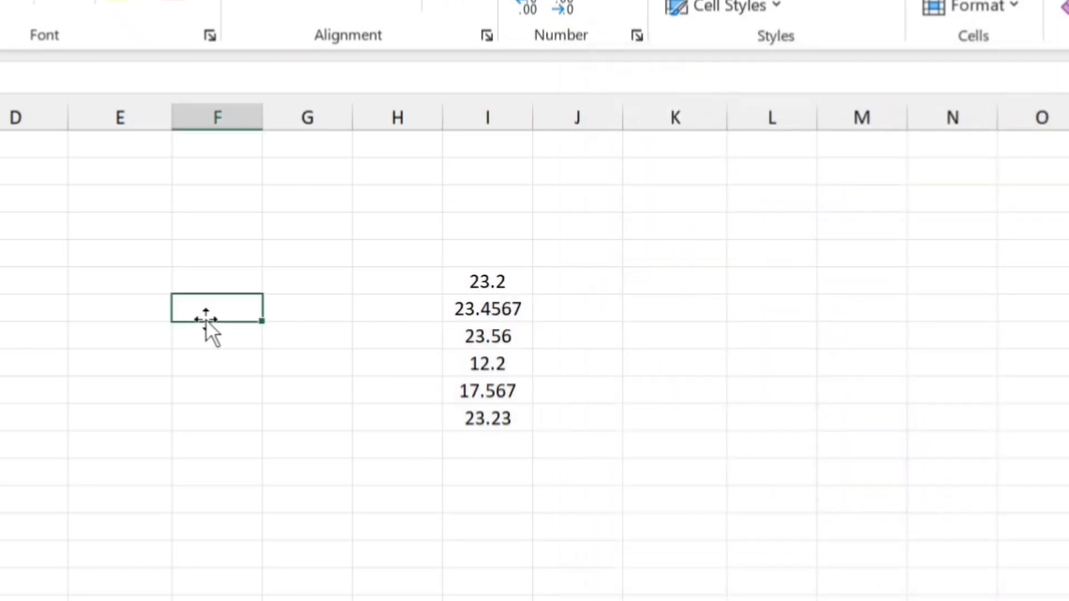
pyautogui.write('1009')
pyautogui.press('Return')
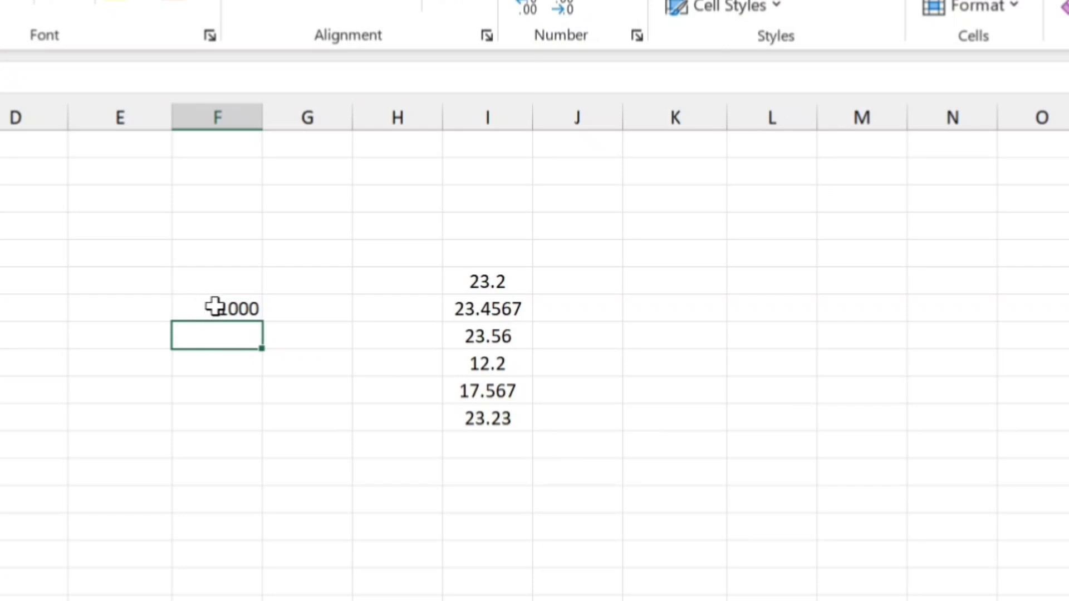
# - Apply the custom number format code 0 to cell F7
pyautogui.click(216, 309)
pyautogui.hotkey('ctrl', '1')
pyautogui.click(657, 370)
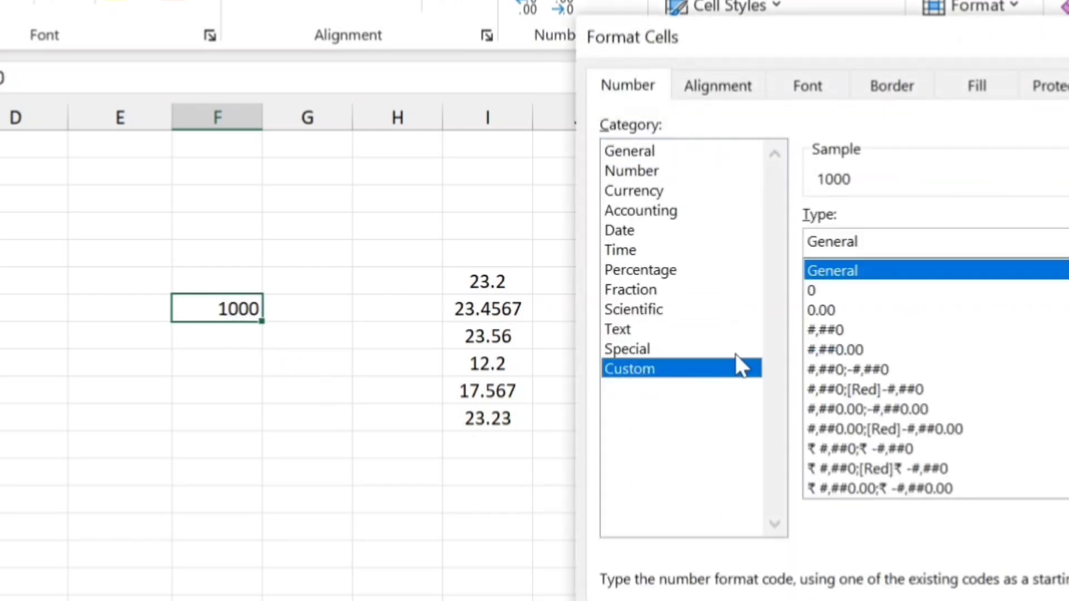
pyautogui.click(878, 241)
pyautogui.press('BackSpace')
pyautogui.press('BackSpace')
pyautogui.press('BackSpace')
pyautogui.press('BackSpace')
pyautogui.press('BackSpace')
pyautogui.press('BackSpace')
pyautogui.press('BackSpace')
pyautogui.write('0')
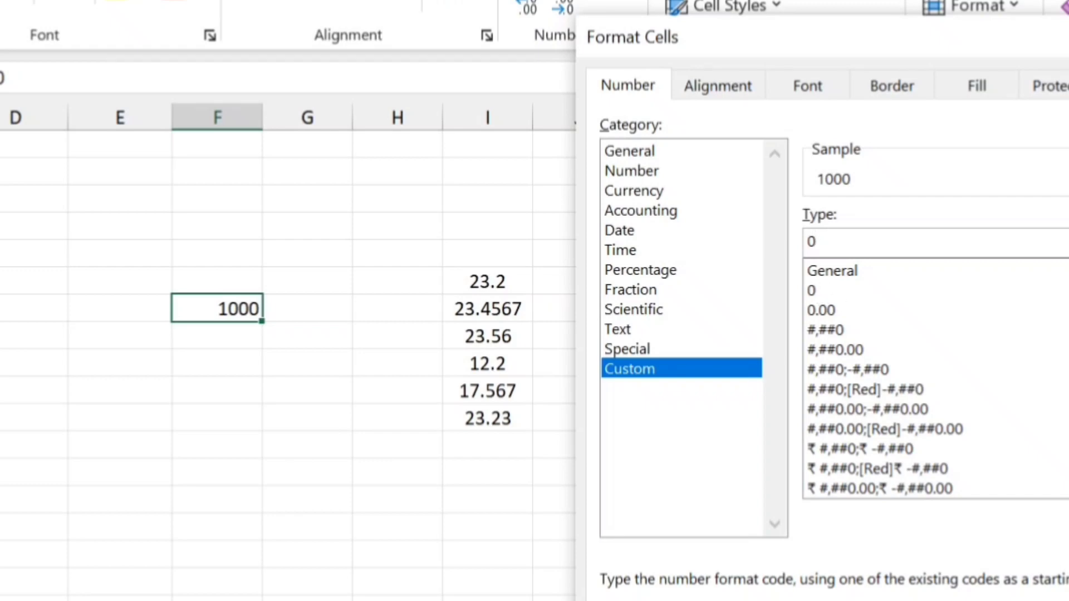
pyautogui.press('Return')
# - Check which custom number format code cell F7 uses, and close the formatting settings unchanged
pyautogui.hotkey('ctrl', '1')
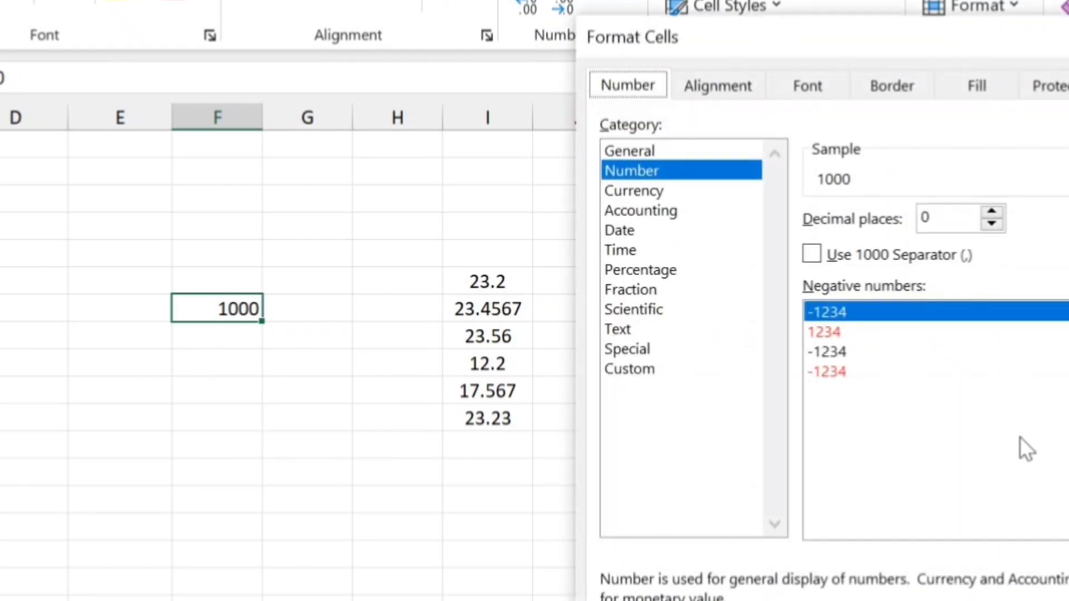
pyautogui.click(636, 370)
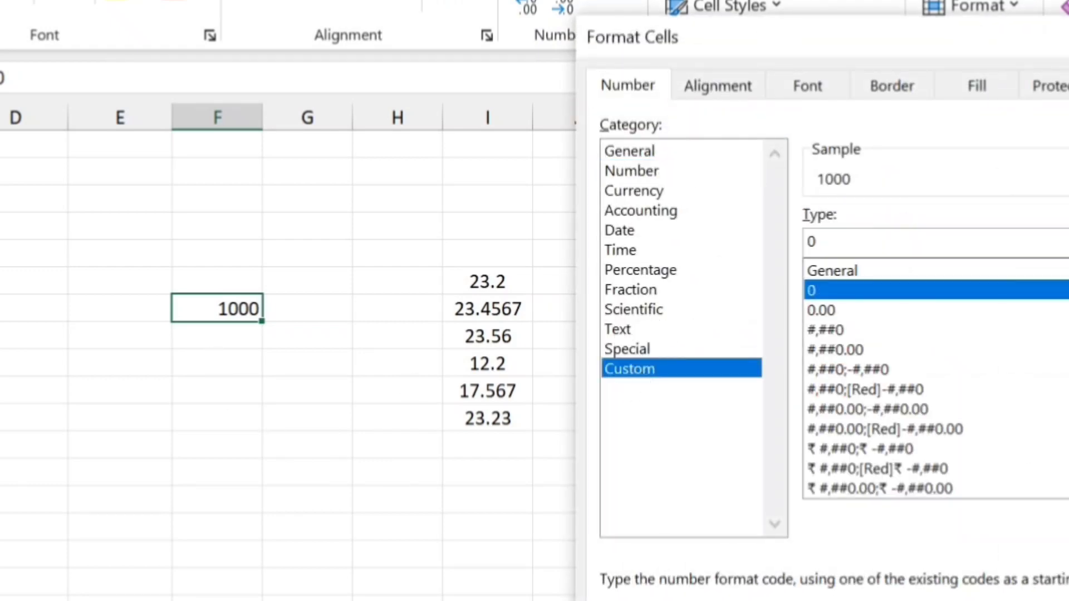
pyautogui.press('Escape')
# - Apply the custom number format code 0.00 to cells I6:I11
pyautogui.moveTo(477, 282); pyautogui.dragTo(488, 410)
pyautogui.hotkey('ctrl', '1')
pyautogui.click(641, 369)
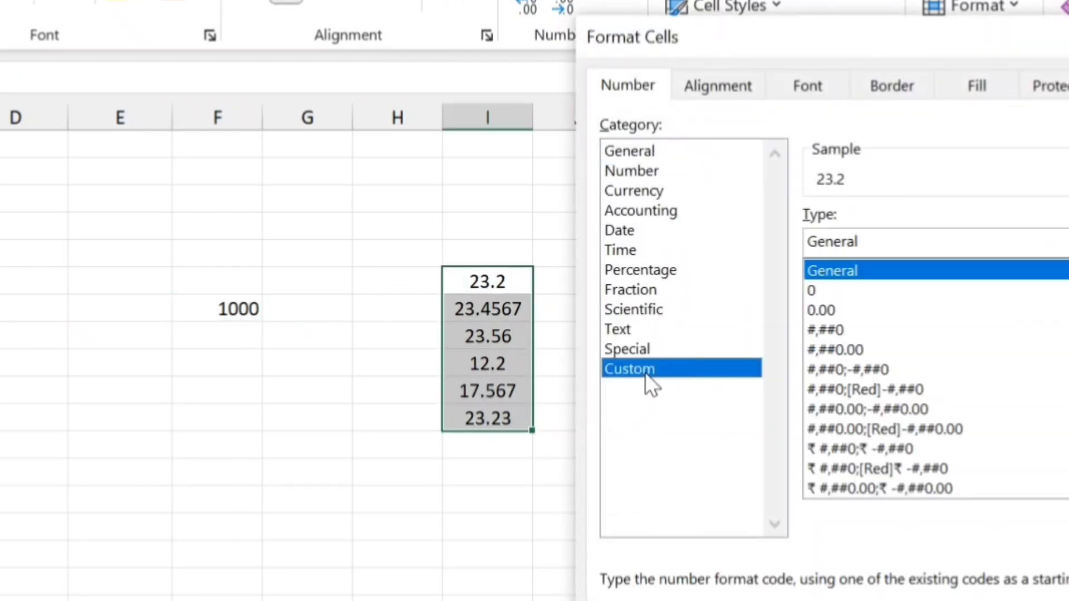
pyautogui.click(873, 241)
pyautogui.press('BackSpace')
pyautogui.press('BackSpace')
pyautogui.press('BackSpace')
pyautogui.press('BackSpace')
pyautogui.press('BackSpace')
pyautogui.press('BackSpace')
pyautogui.press('BackSpace')
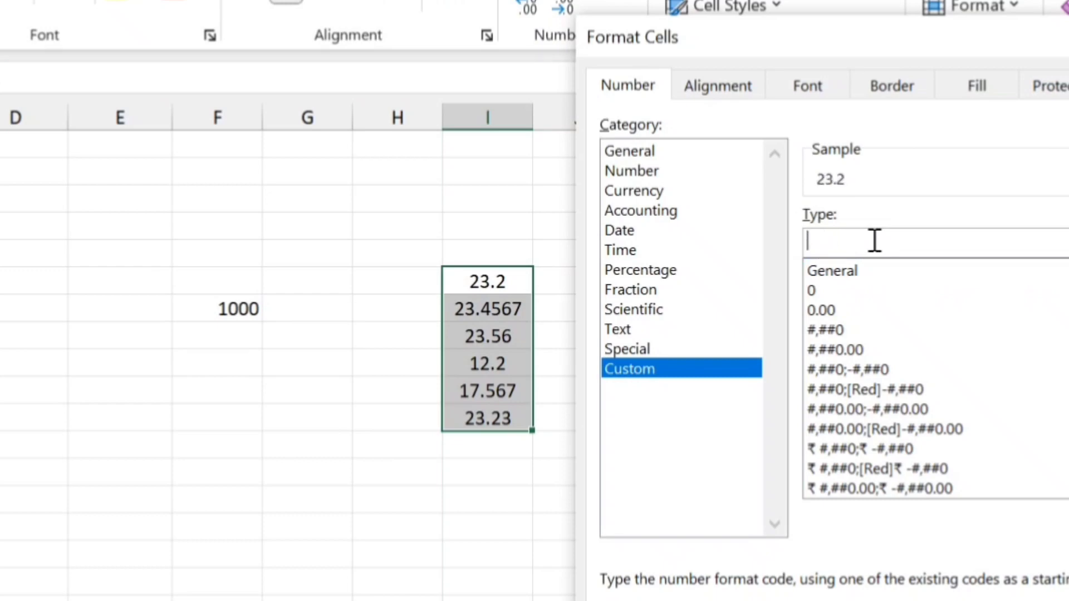
pyautogui.write('0')
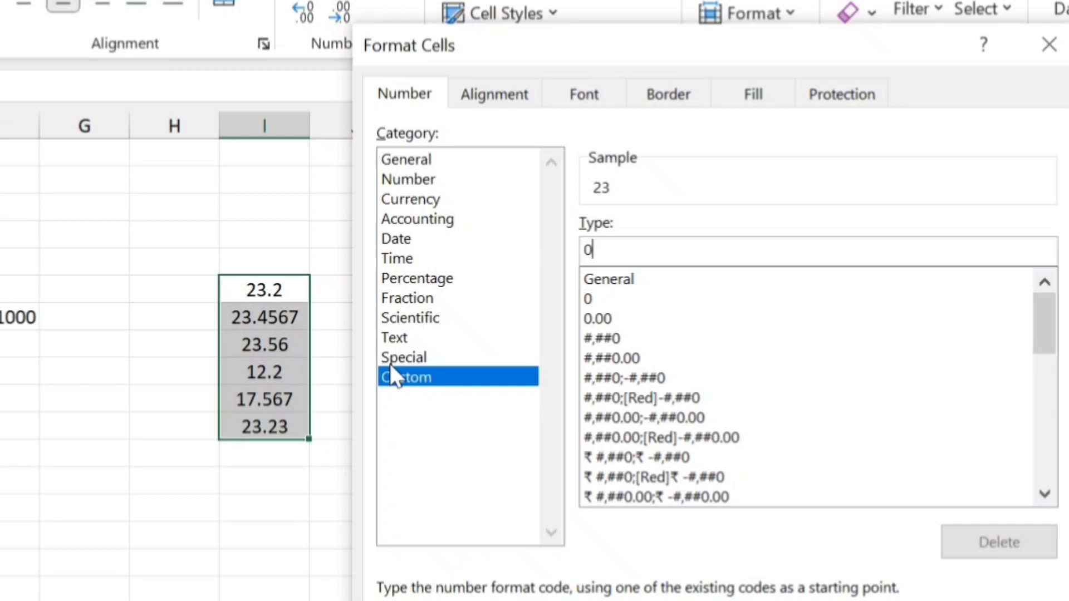
pyautogui.write('.00')
pyautogui.moveTo(523, 48); pyautogui.dragTo(549, 82)
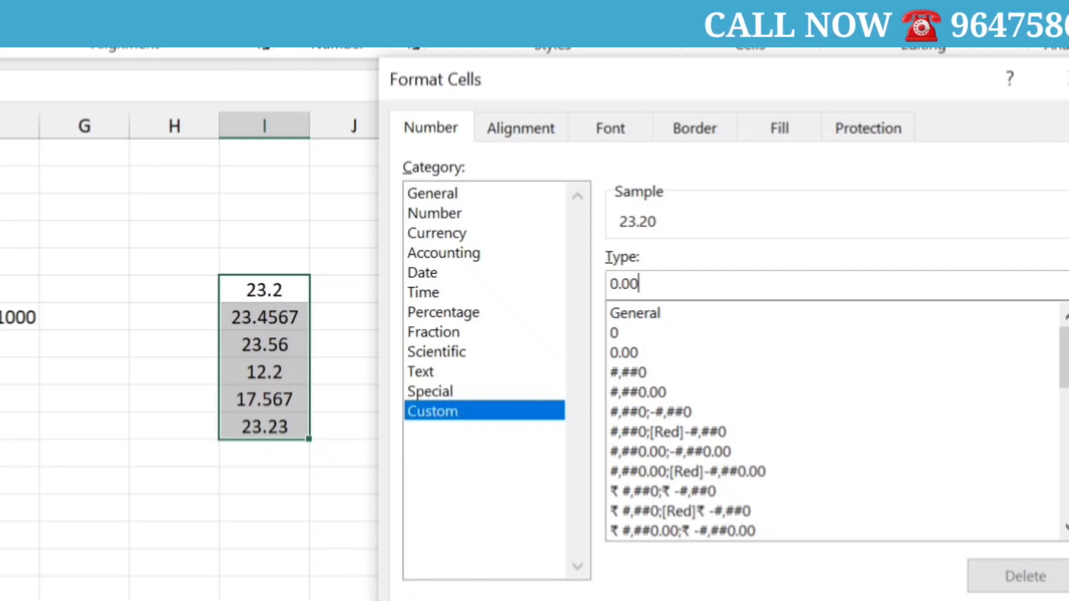
pyautogui.press('Return')
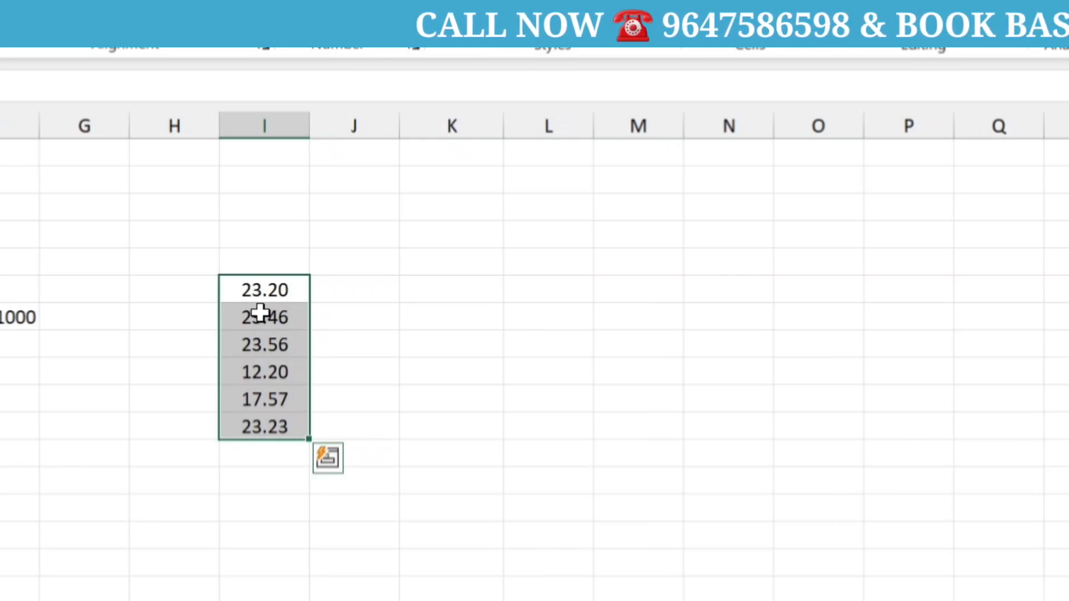
# - Go through the formatted values in cells I6 to I11 to examine their decimal places
pyautogui.click(285, 292)
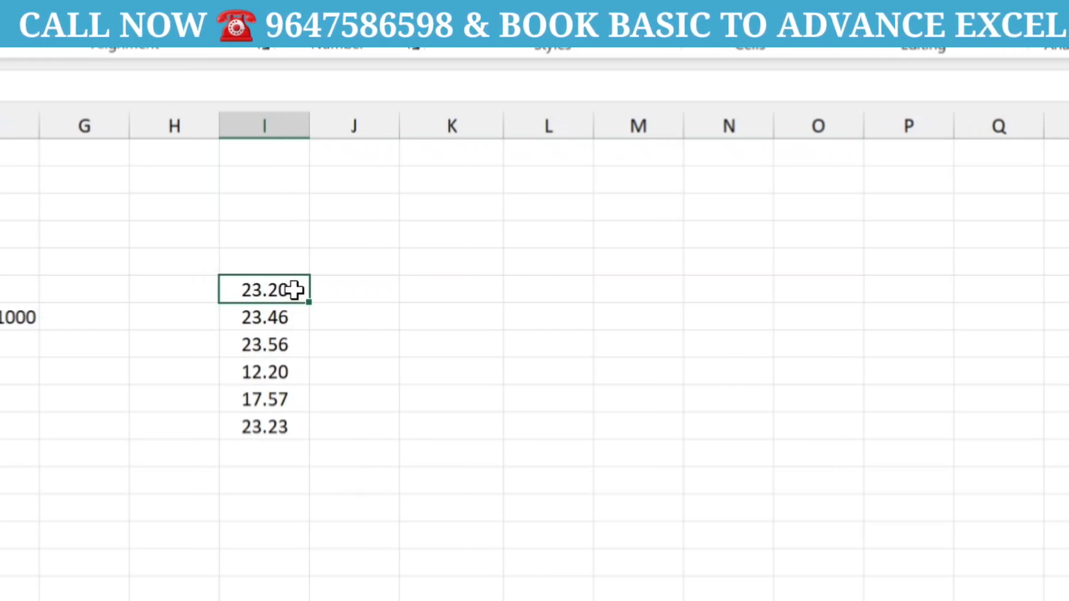
pyautogui.click(290, 317)
pyautogui.click(279, 348)
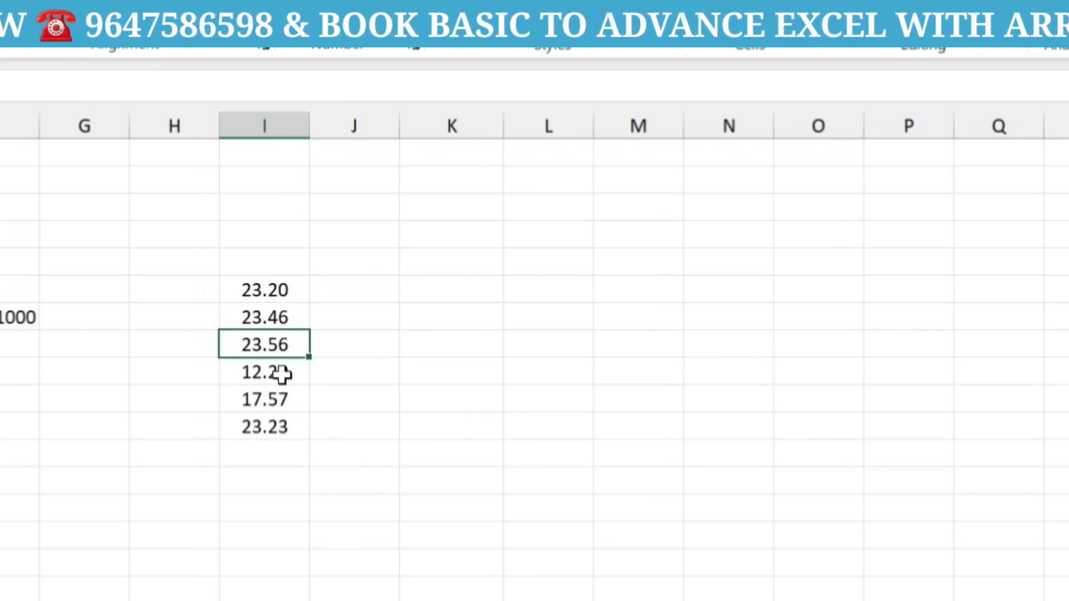
pyautogui.click(279, 373)
pyautogui.click(280, 425)
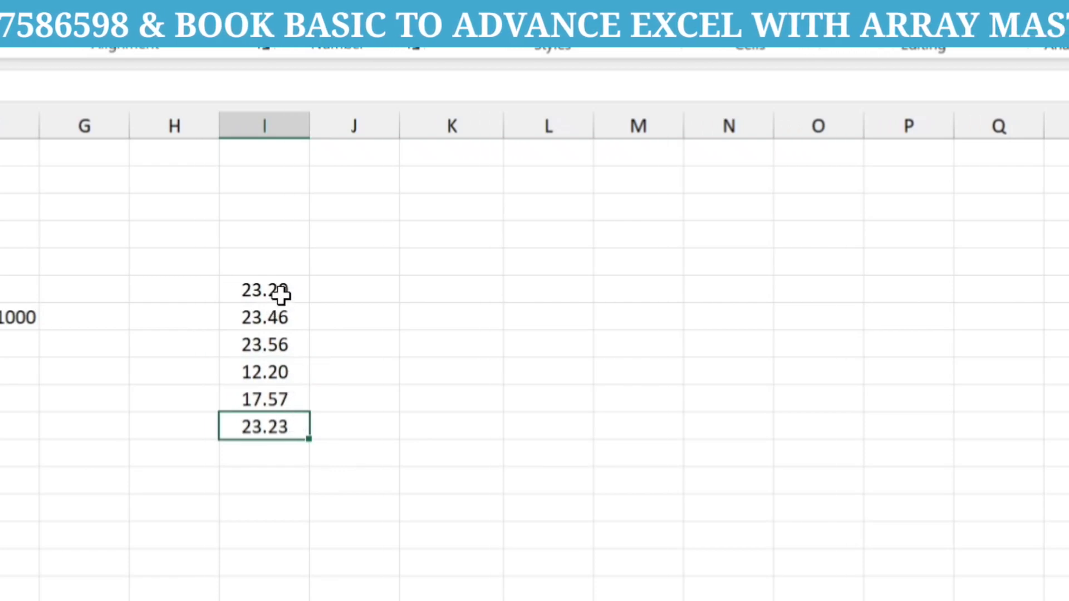
# - Check the custom number format code used by cells I6:I11, and undo their 0.00 format
pyautogui.moveTo(282, 293); pyautogui.dragTo(280, 428)
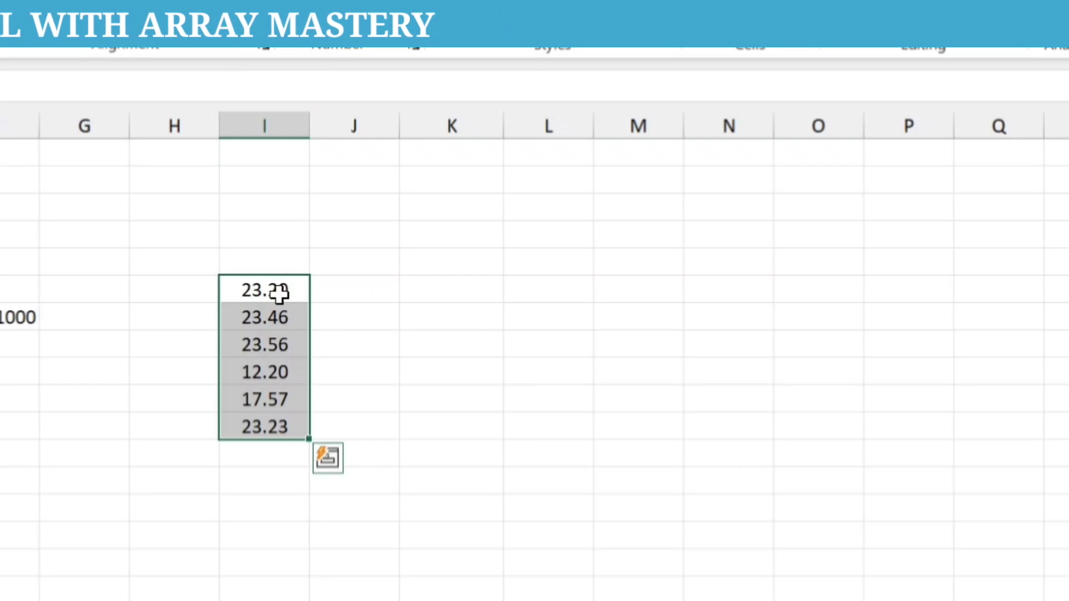
pyautogui.hotkey('ctrl', '1')
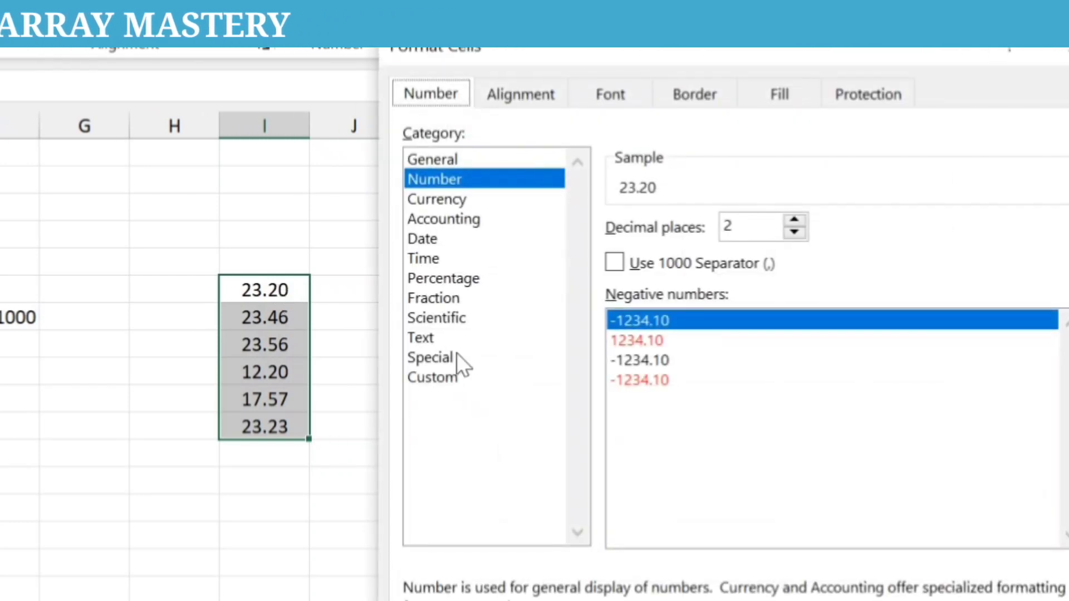
pyautogui.click(451, 374)
pyautogui.click(649, 249)
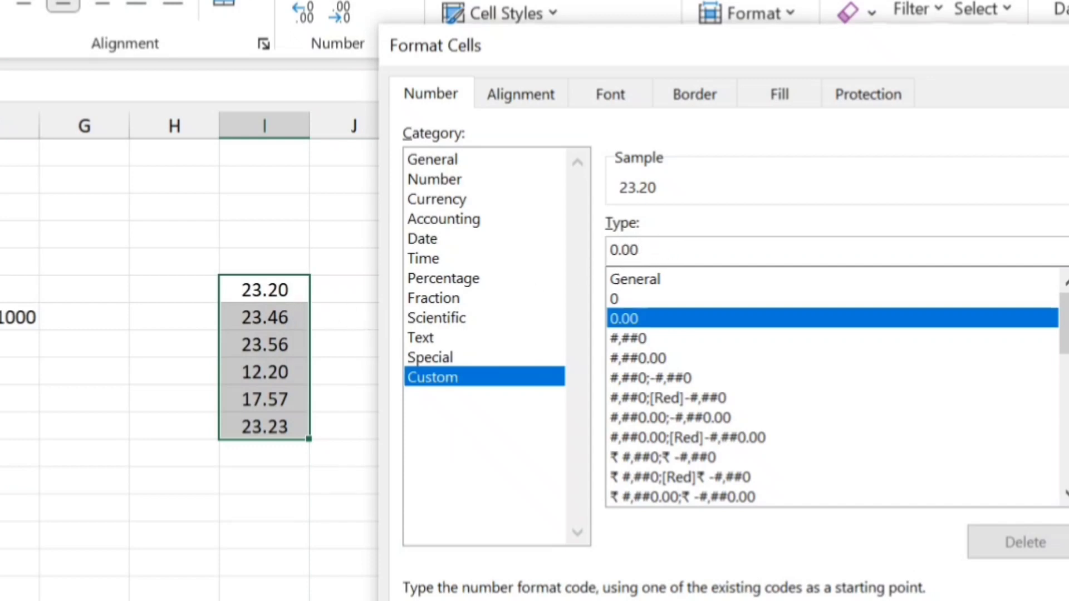
pyautogui.press('Return')
pyautogui.hotkey('ctrl', 'z')
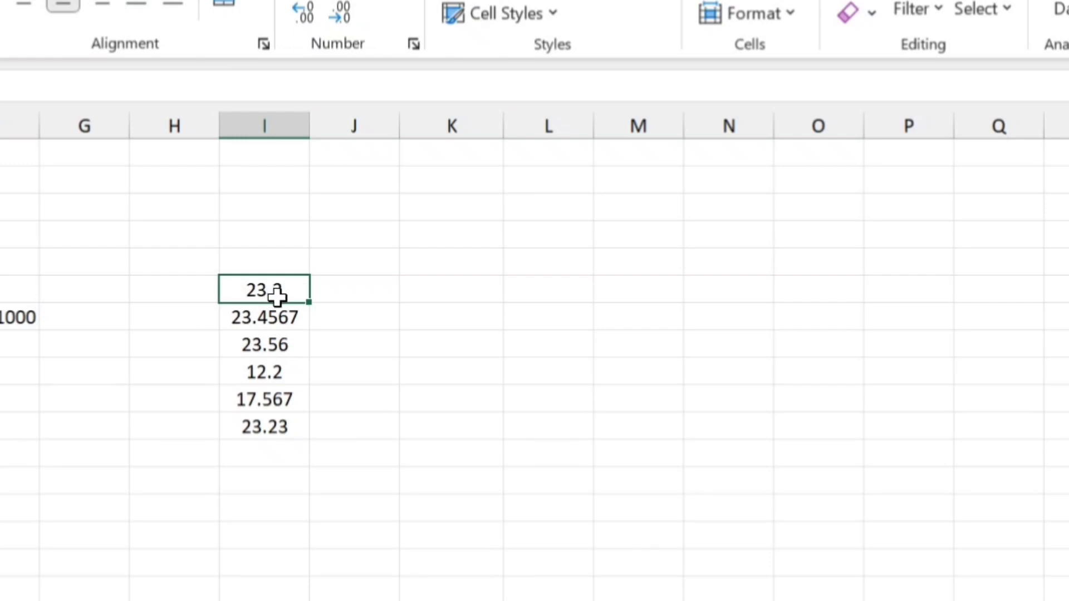
# - Apply the custom number format code #.## to cells I6:I11
pyautogui.moveTo(276, 289); pyautogui.dragTo(273, 427)
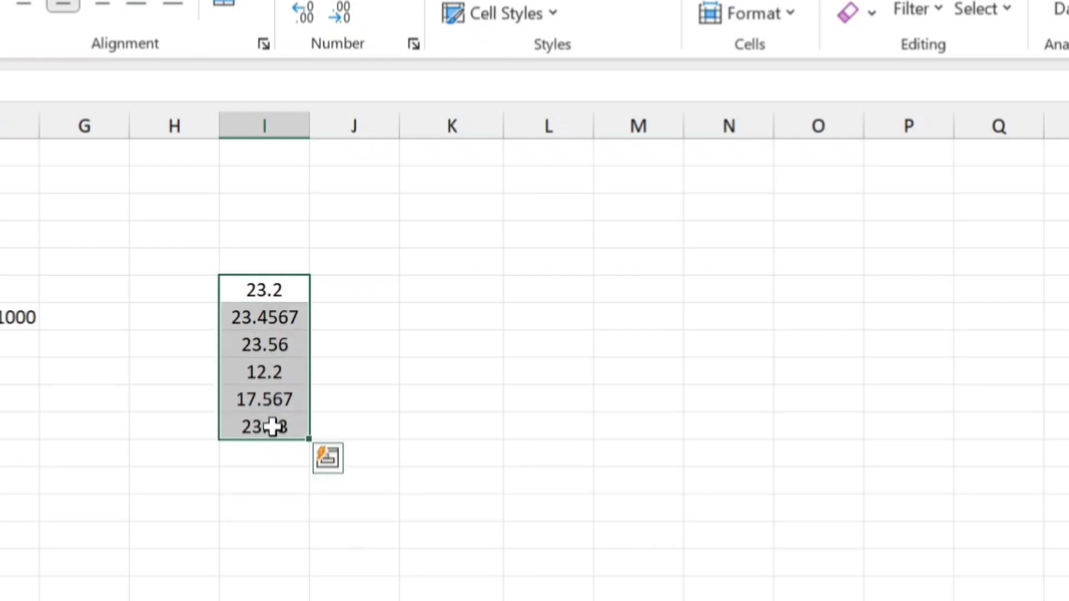
pyautogui.hotkey('ctrl', '1')
pyautogui.click(432, 378)
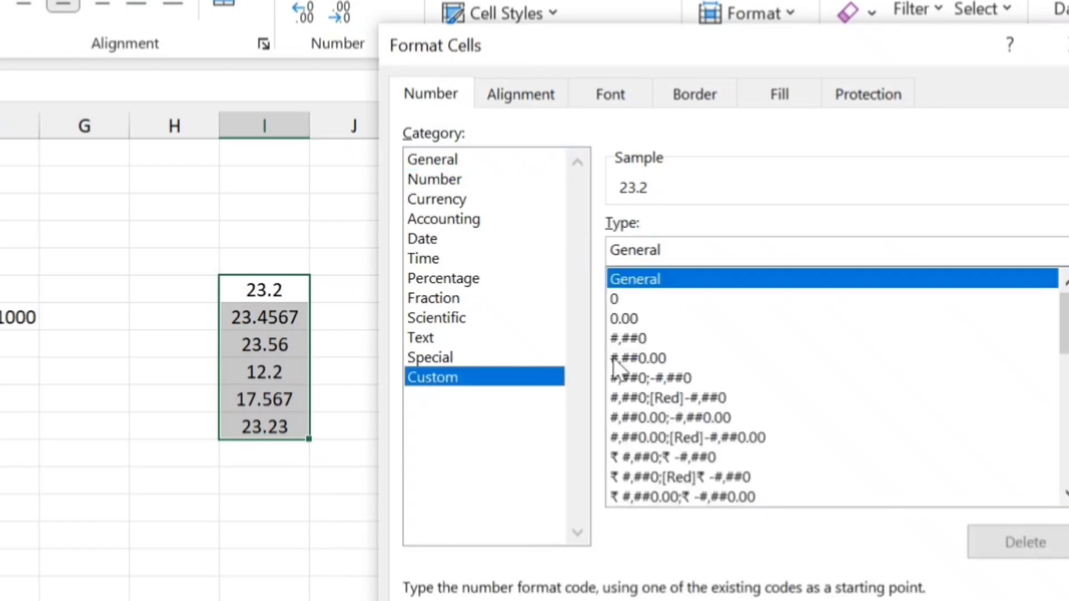
pyautogui.moveTo(663, 248); pyautogui.dragTo(586, 252)
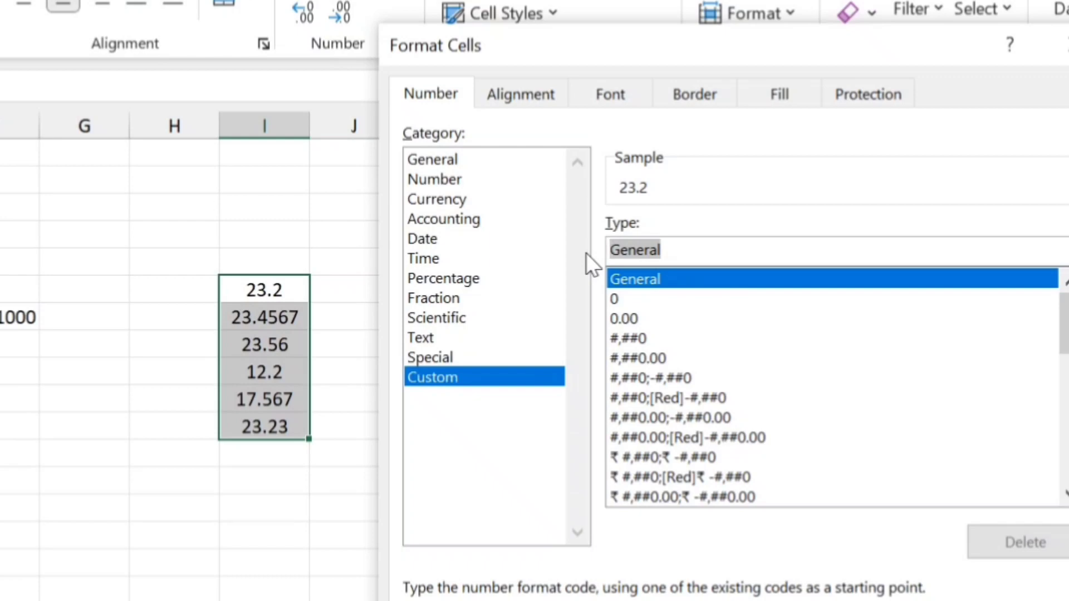
pyautogui.write('3')
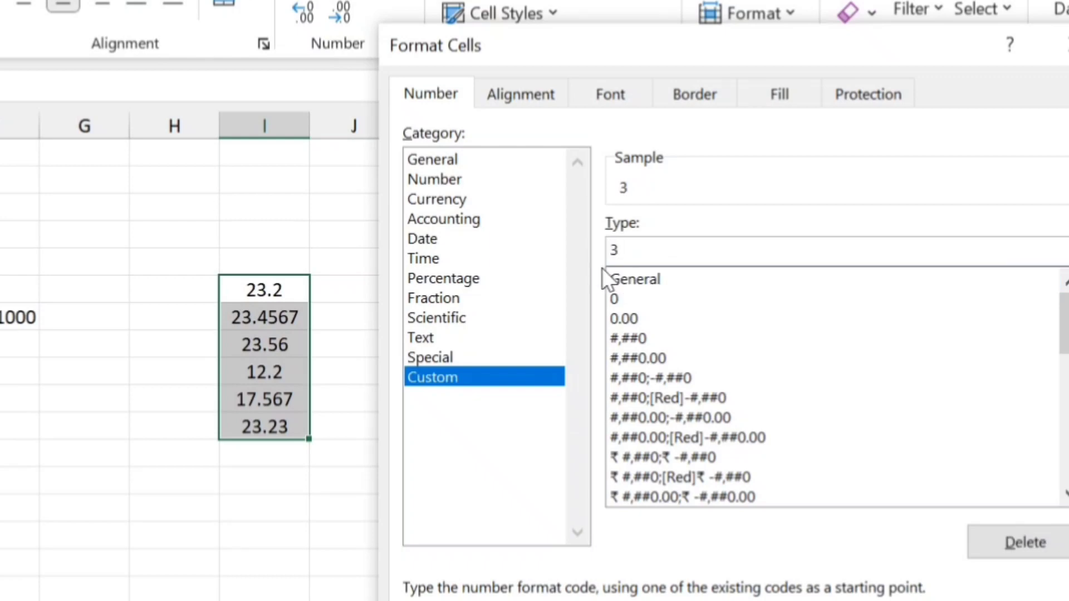
pyautogui.press('BackSpace')
pyautogui.write('#.##')
pyautogui.press('Return')
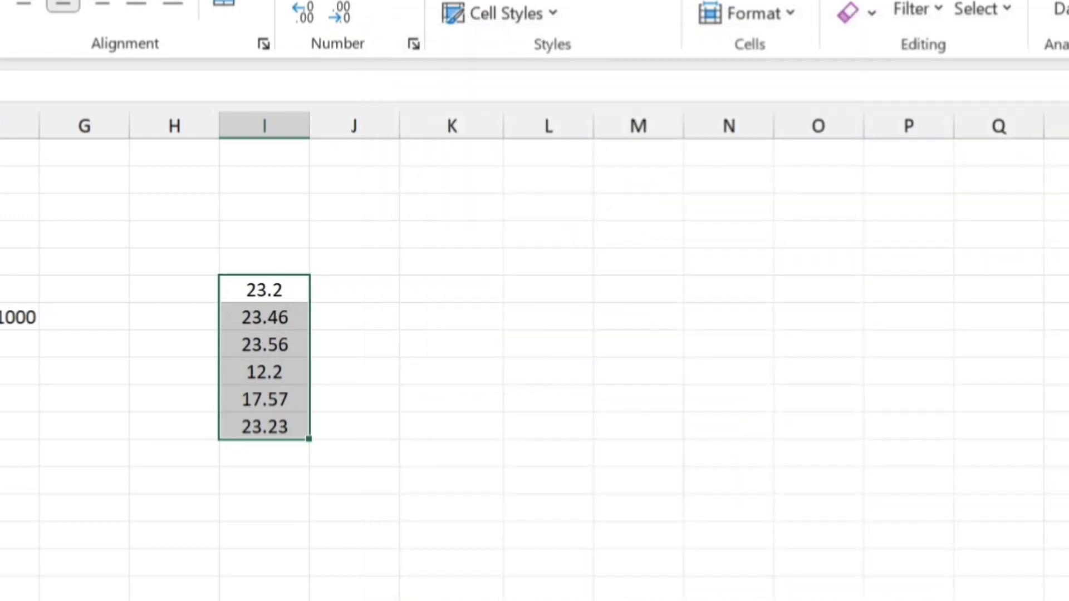
# - Set the value in cell I7 to 23.4547
pyautogui.click(282, 317)
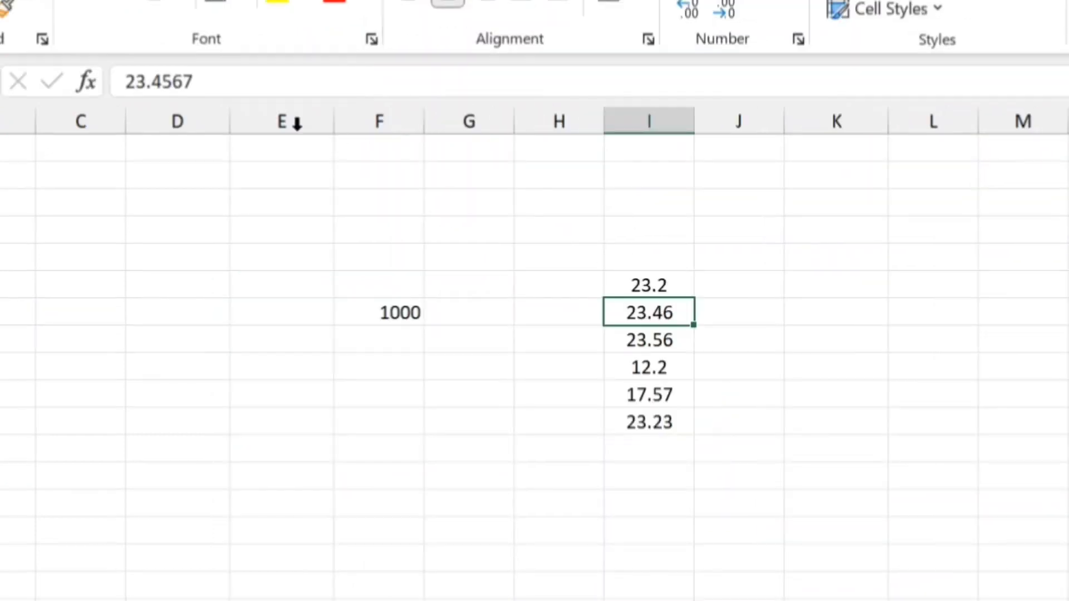
pyautogui.click(173, 81)
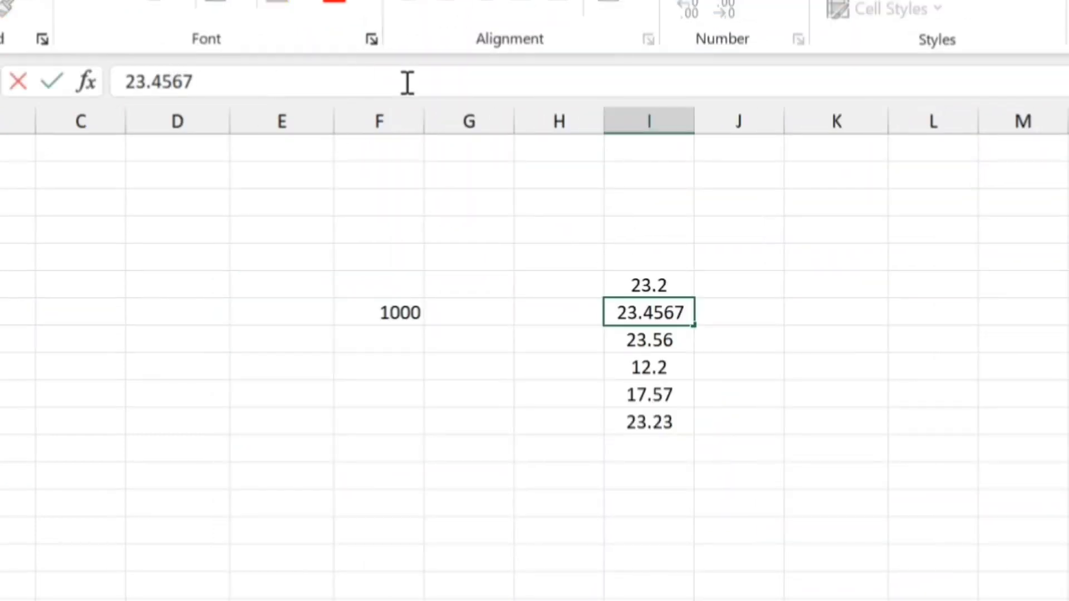
pyautogui.press('Delete')
pyautogui.write('4')
pyautogui.hotkey('ctrl', 'Return')
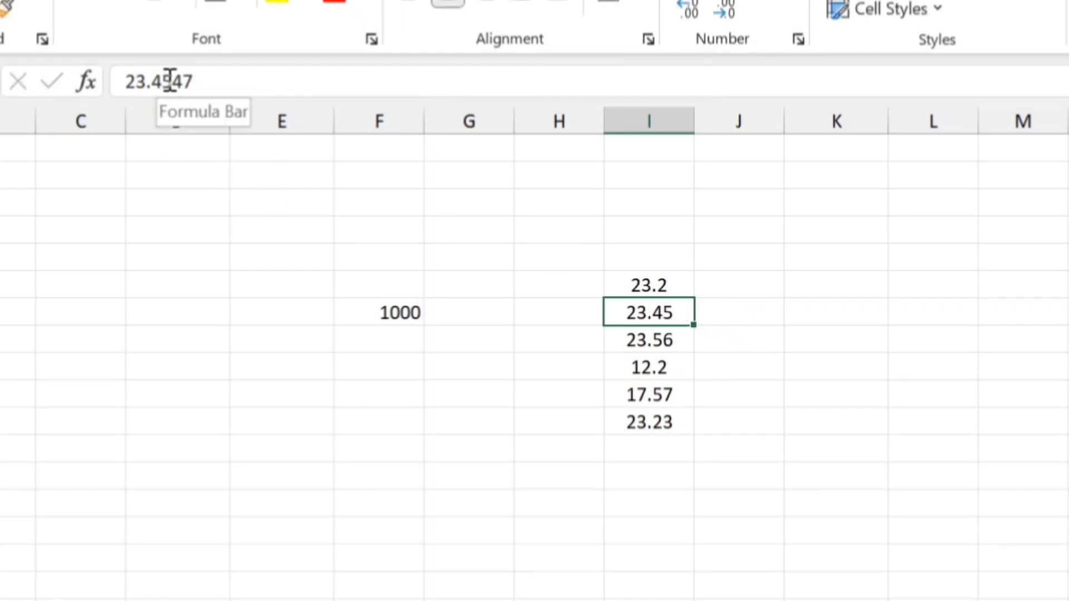
# - Set the value in cell I7 to 23.4557
pyautogui.click(185, 82)
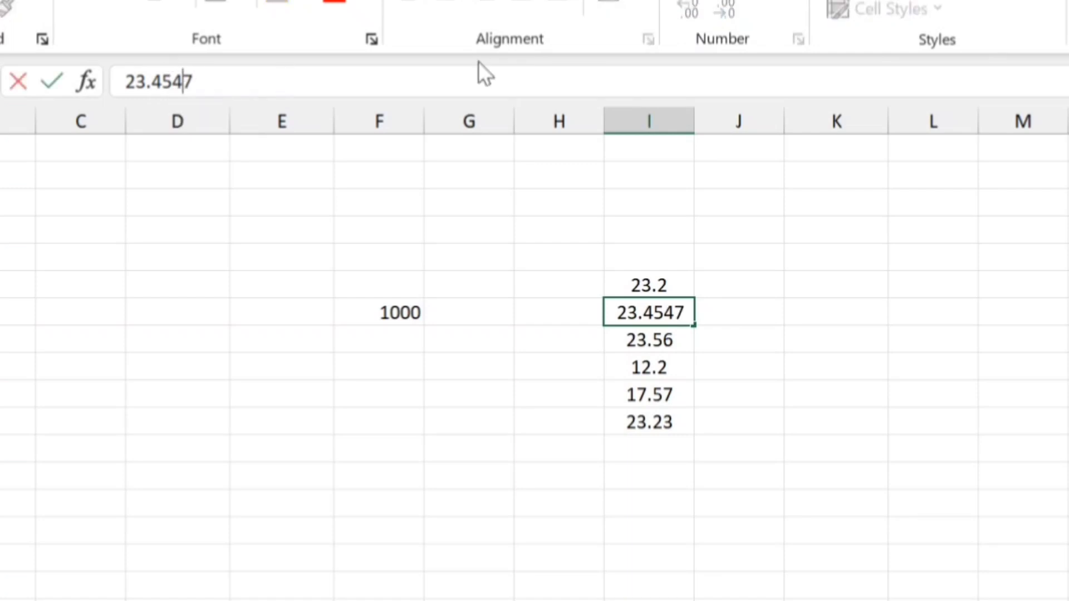
pyautogui.press('BackSpace')
pyautogui.write('5')
pyautogui.press('Return')
pyautogui.press('Up')
# - Check which custom number format code cell I7 uses, and close the formatting settings unchanged
pyautogui.click(651, 362)
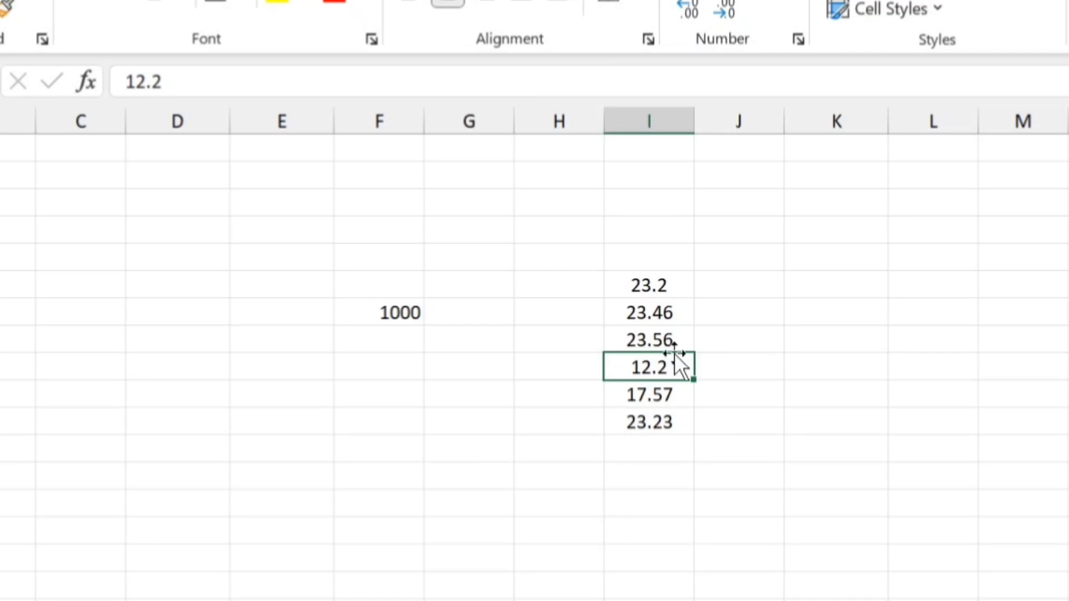
pyautogui.moveTo(672, 285); pyautogui.dragTo(660, 422)
pyautogui.click(666, 305)
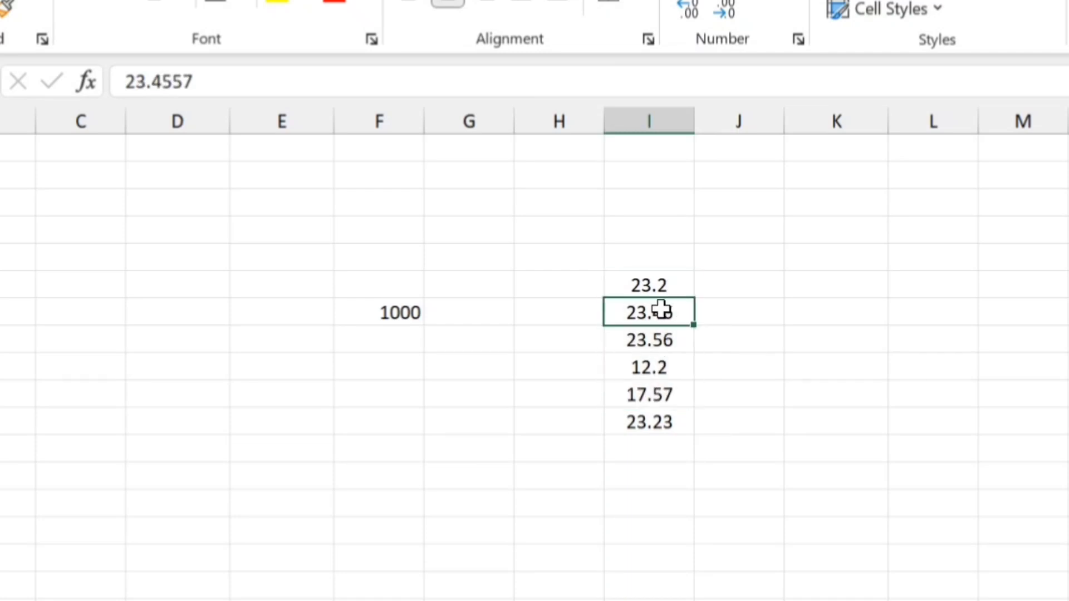
pyautogui.hotkey('ctrl', '1')
pyautogui.moveTo(1027, 51); pyautogui.dragTo(819, 56)
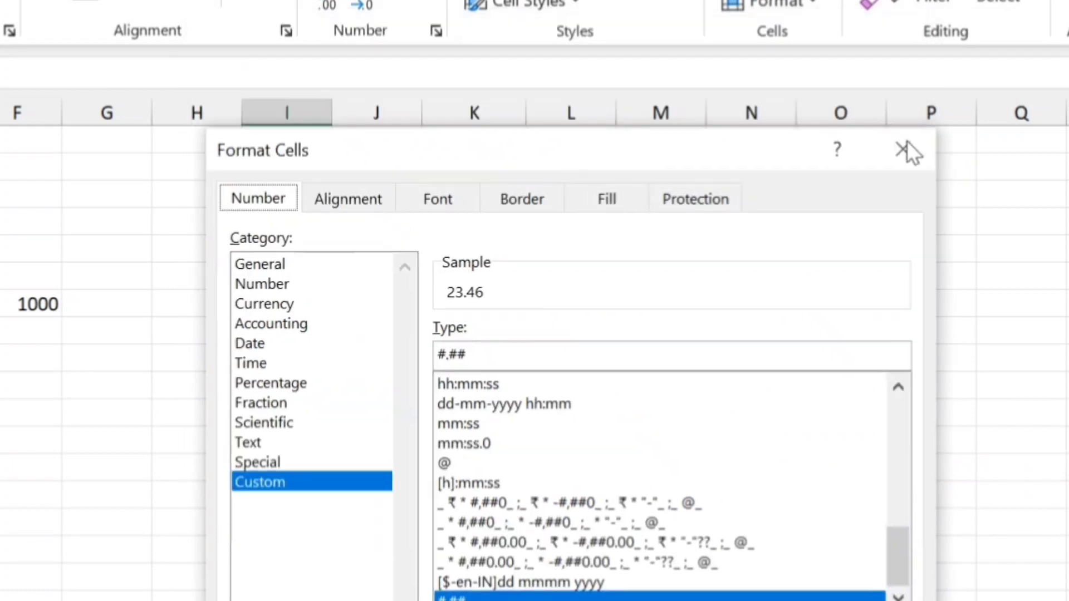
pyautogui.click(903, 140)
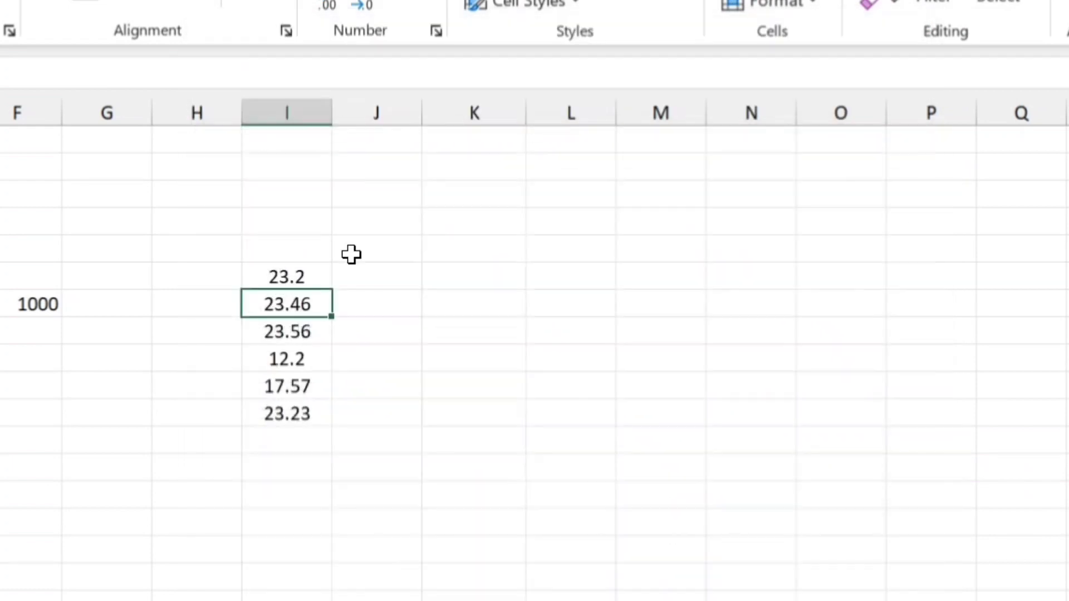
# - View cell I6's custom number format code and the list of available codes, and close the settings unchanged
pyautogui.click(285, 271)
pyautogui.hotkey('ctrl', '1')
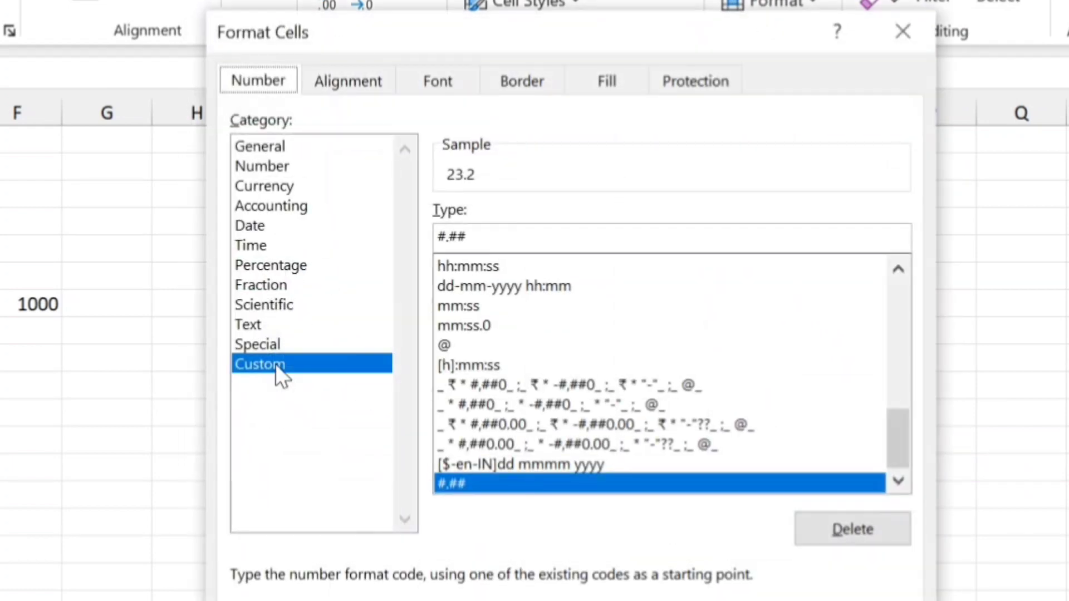
pyautogui.click(497, 238)
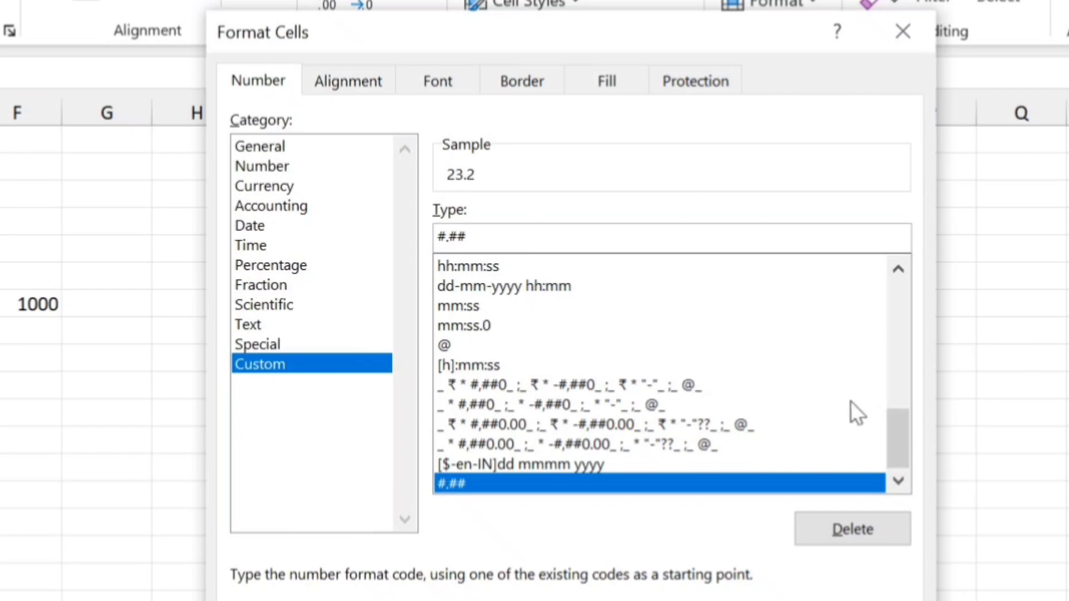
pyautogui.moveTo(897, 416); pyautogui.dragTo(897, 286)
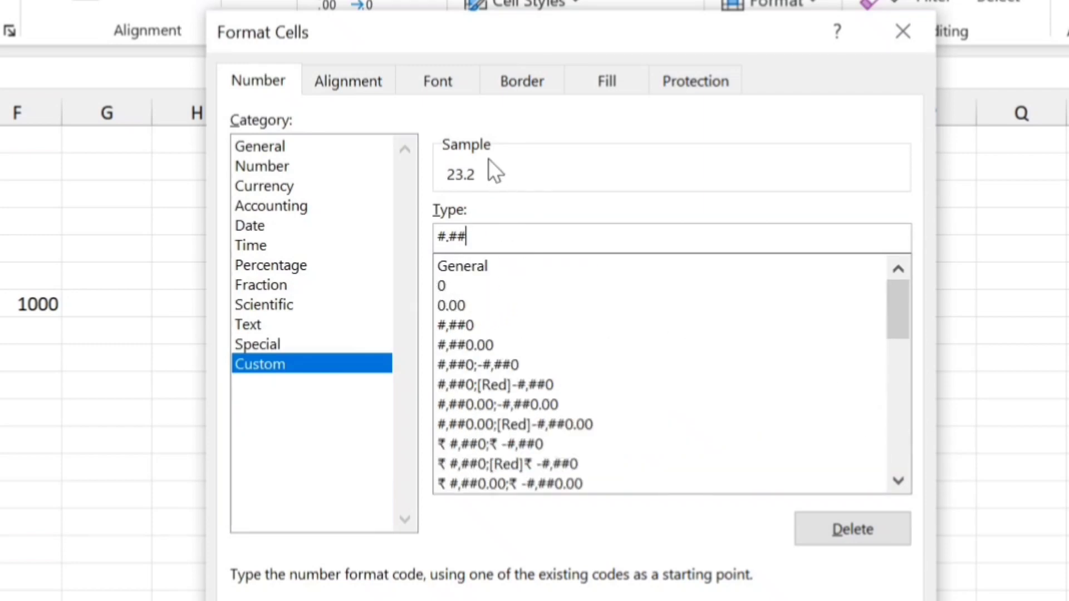
pyautogui.moveTo(551, 31); pyautogui.dragTo(663, 49)
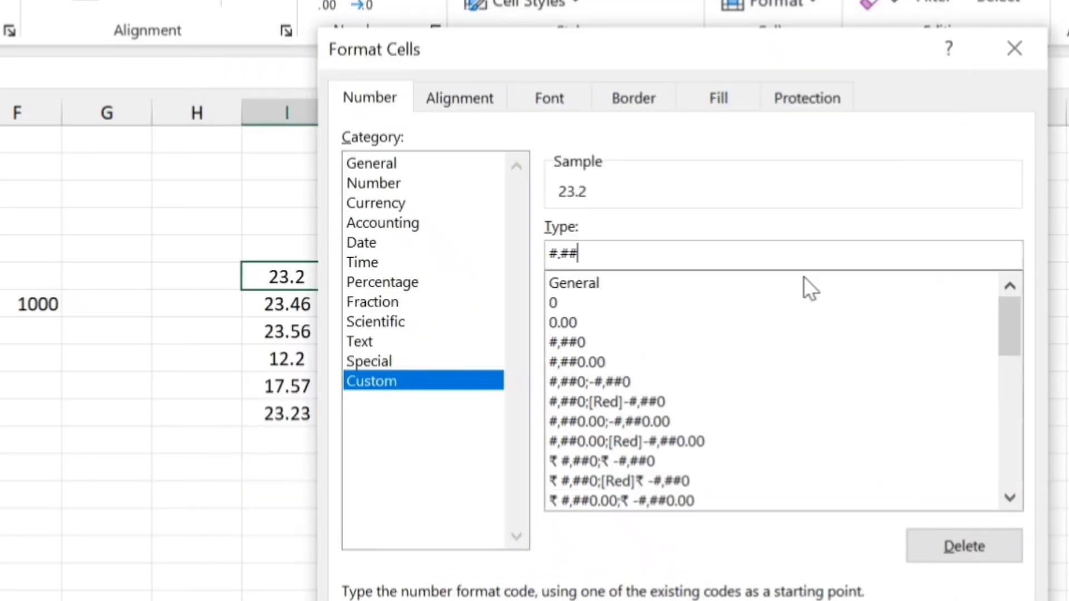
pyautogui.click(1013, 49)
pyautogui.click(456, 279)
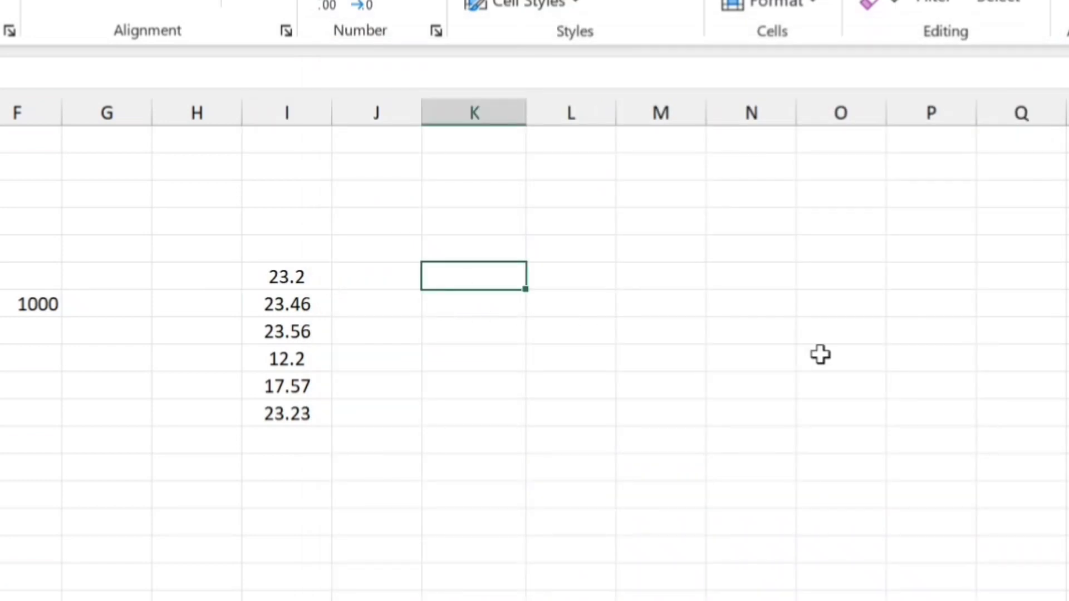
pyautogui.write('23456')
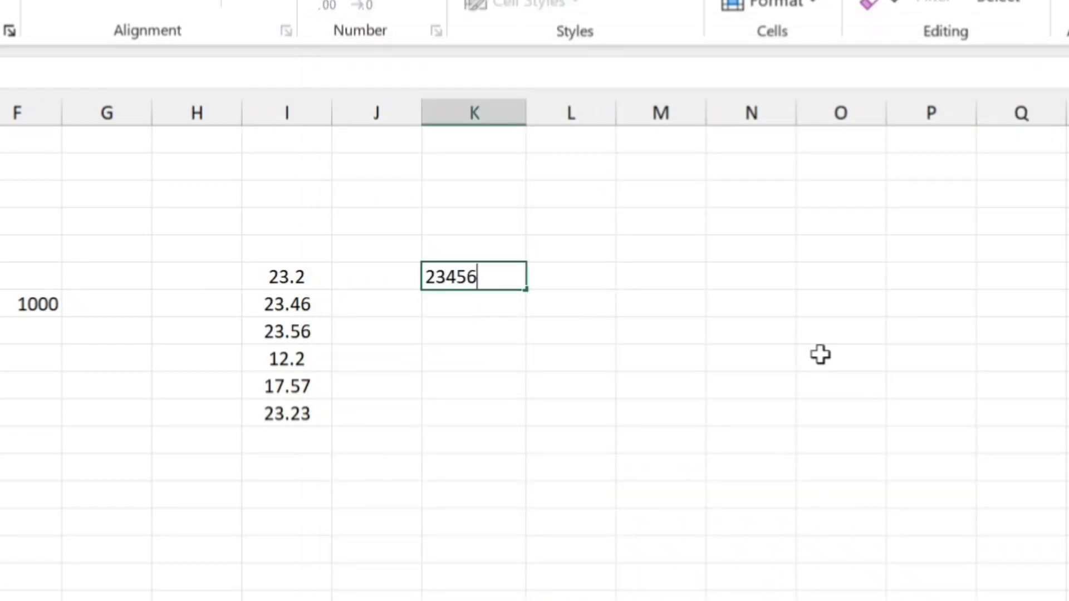
pyautogui.hotkey('ctrl', 'Return')
pyautogui.press('Delete')
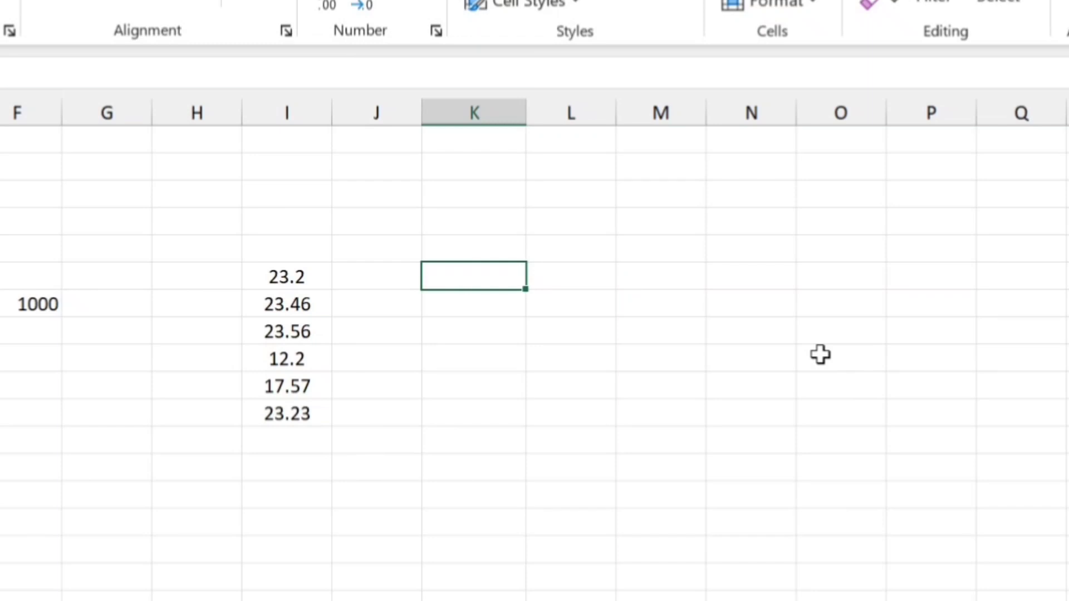
# - Enter the value 23456 in cell F6
pyautogui.press('Left')
pyautogui.press('Left')
pyautogui.press('Left')
pyautogui.press('Left')
pyautogui.press('Left')
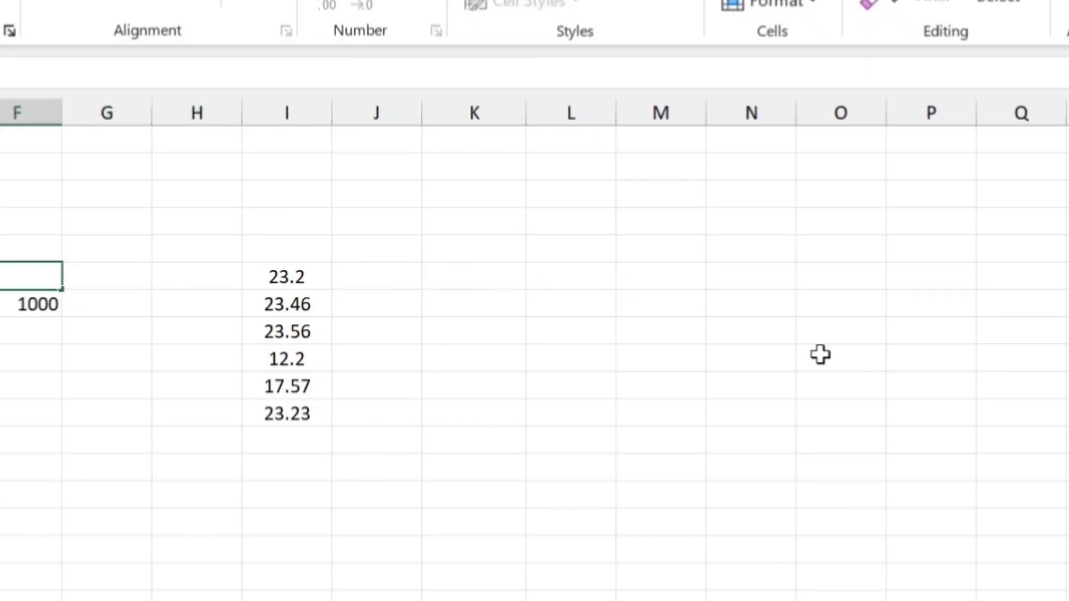
pyautogui.write('23456')
pyautogui.press('Tab')
pyautogui.press('Return')
# - Clear the 1000 in cell F7 and enter the value 1025456 there instead
pyautogui.press('Delete')
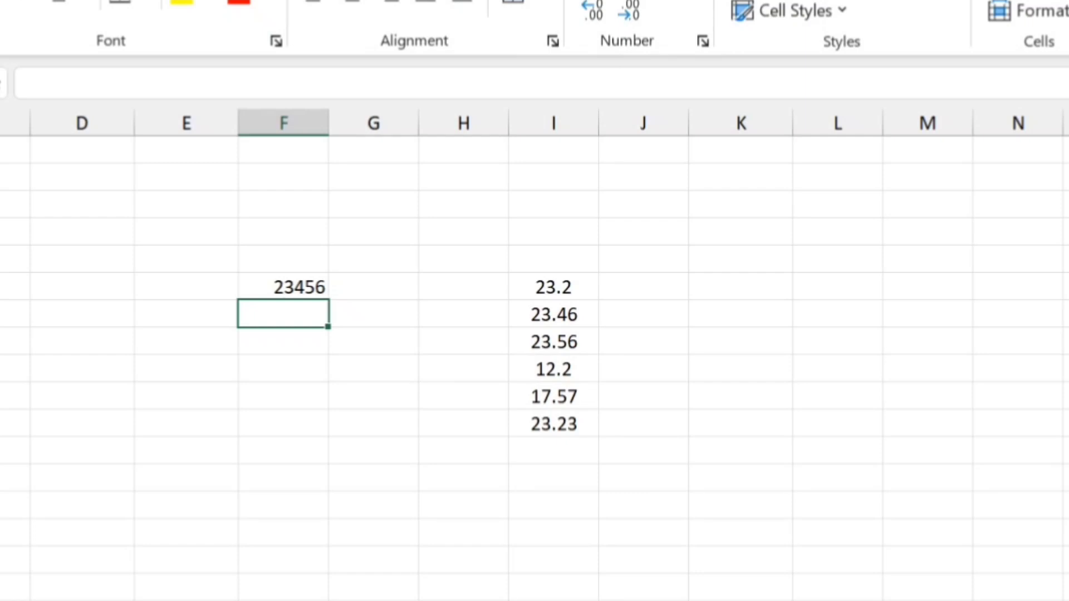
pyautogui.write('10254')
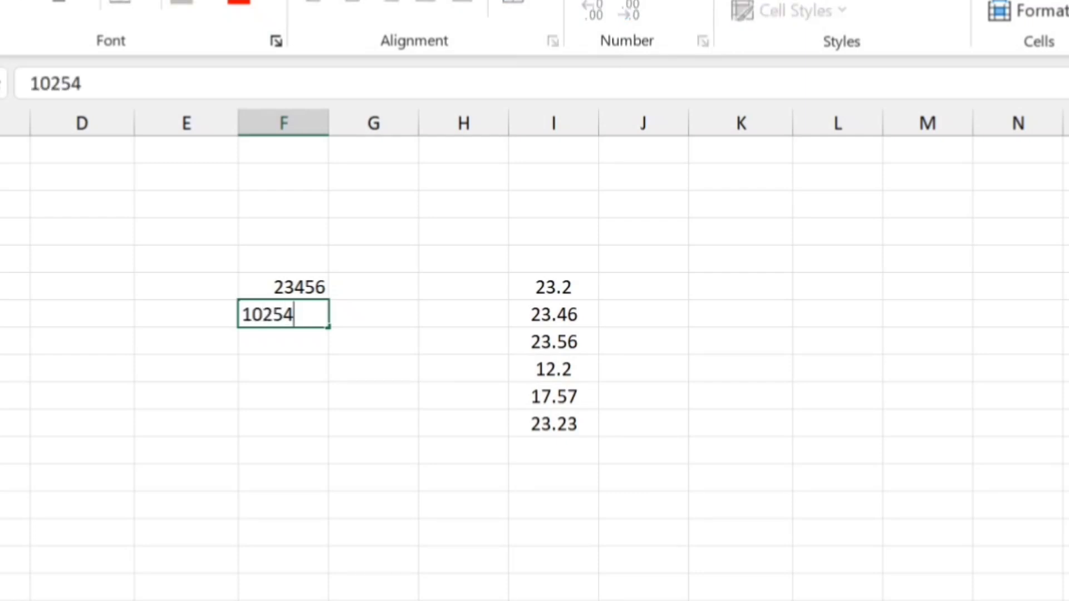
pyautogui.write('56')
pyautogui.press('Tab')
pyautogui.press('Left')
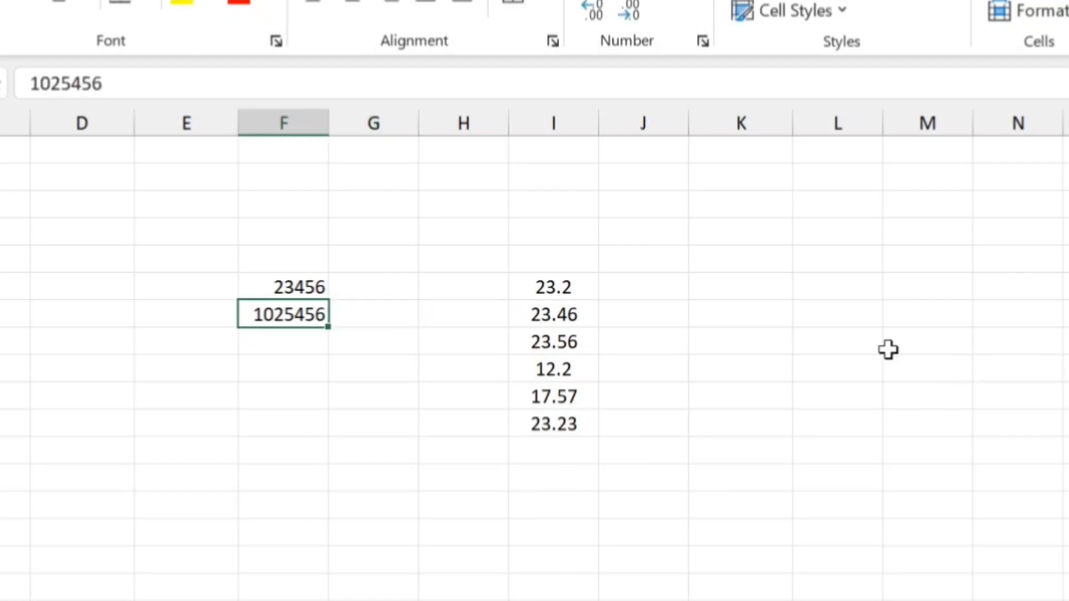
# - Enter the value 1234 in cell F8
pyautogui.click(299, 342)
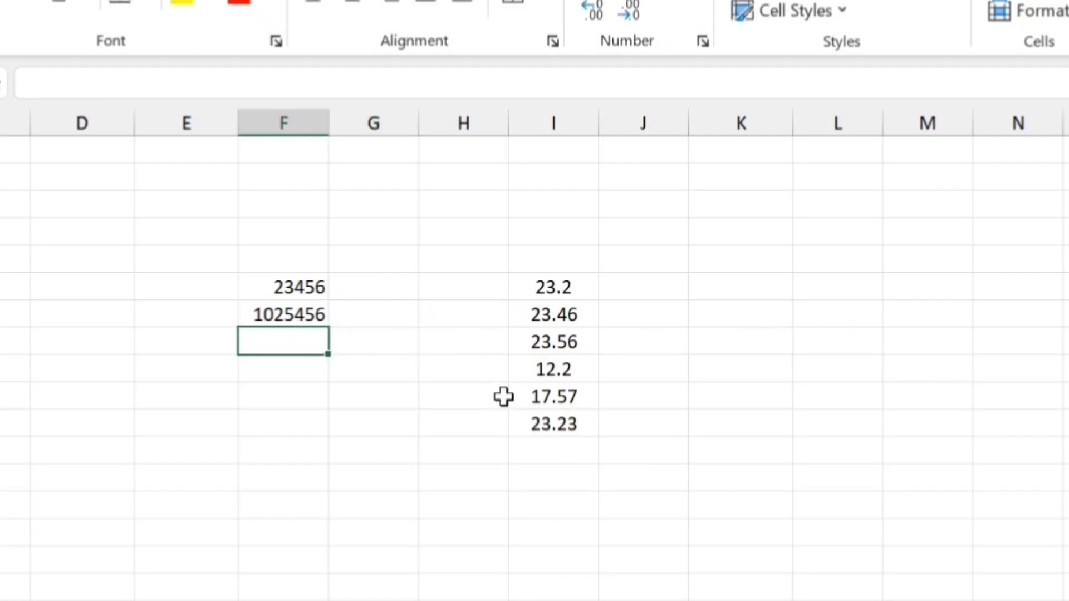
pyautogui.write('1234')
pyautogui.press('Tab')
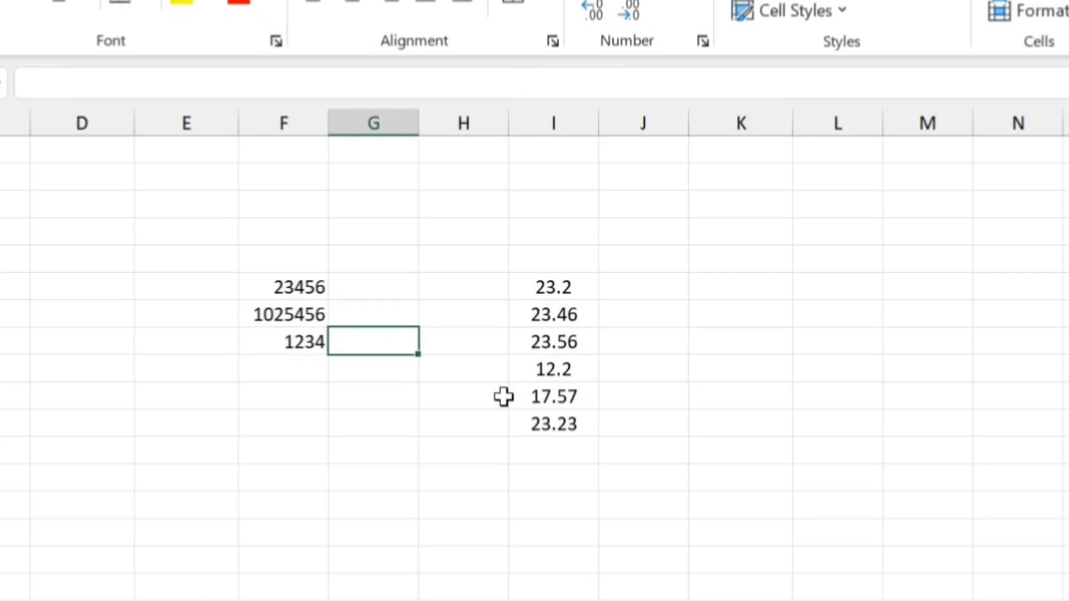
pyautogui.press('Left')
# - Open the custom number format settings for cells F6:F8
pyautogui.moveTo(316, 291); pyautogui.dragTo(307, 337)
pyautogui.hotkey('ctrl', '1')
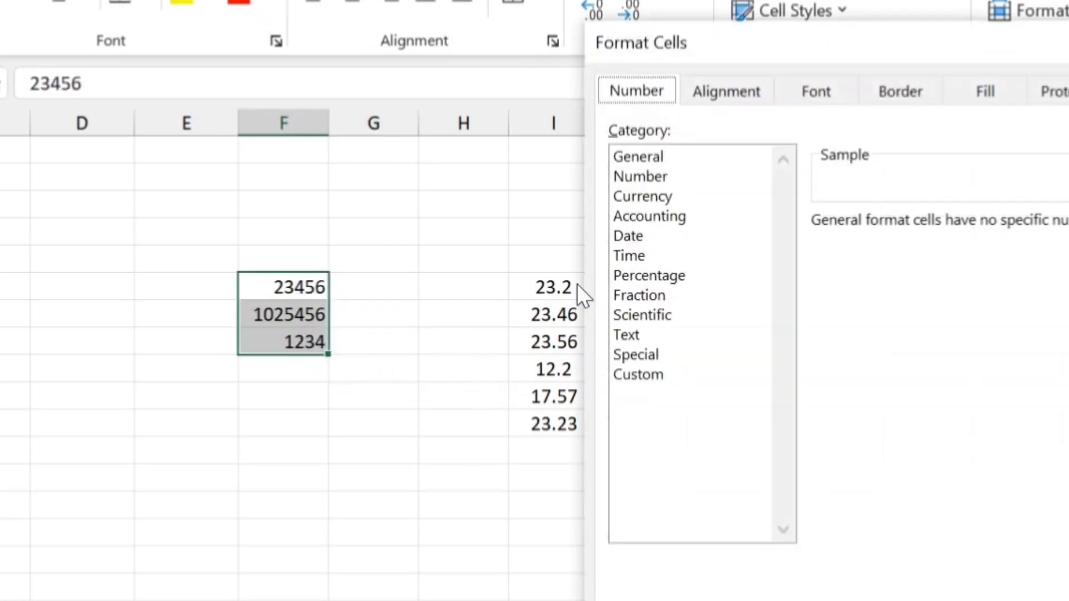
pyautogui.moveTo(770, 51); pyautogui.dragTo(849, 83)
pyautogui.click(713, 406)
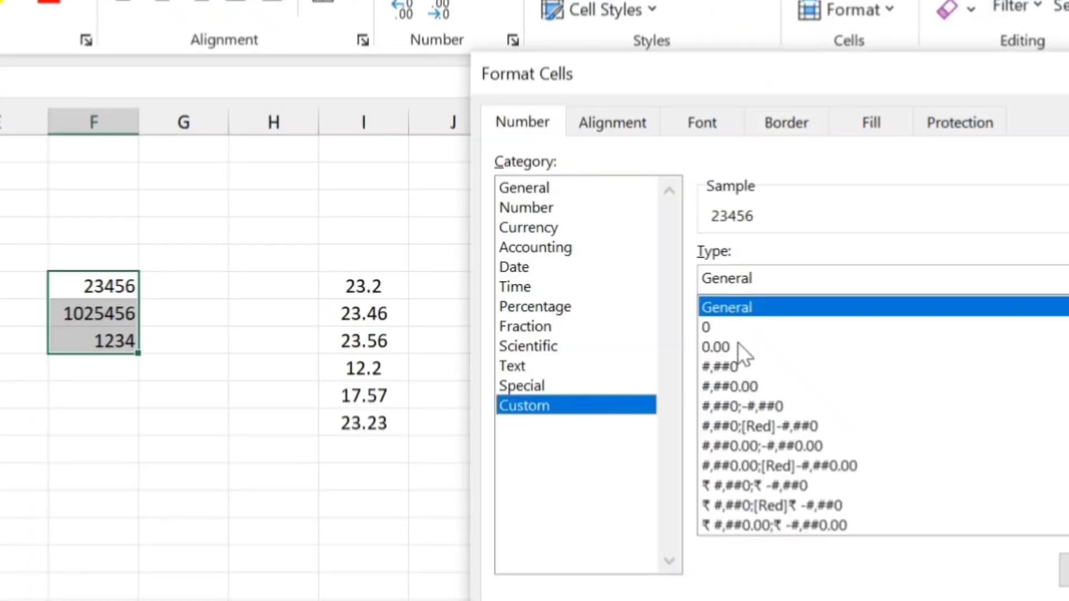
pyautogui.click(771, 285)
pyautogui.press('BackSpace')
pyautogui.press('BackSpace')
pyautogui.press('BackSpace')
pyautogui.press('BackSpace')
pyautogui.press('BackSpace')
pyautogui.press('BackSpace')
pyautogui.press('BackSpace')
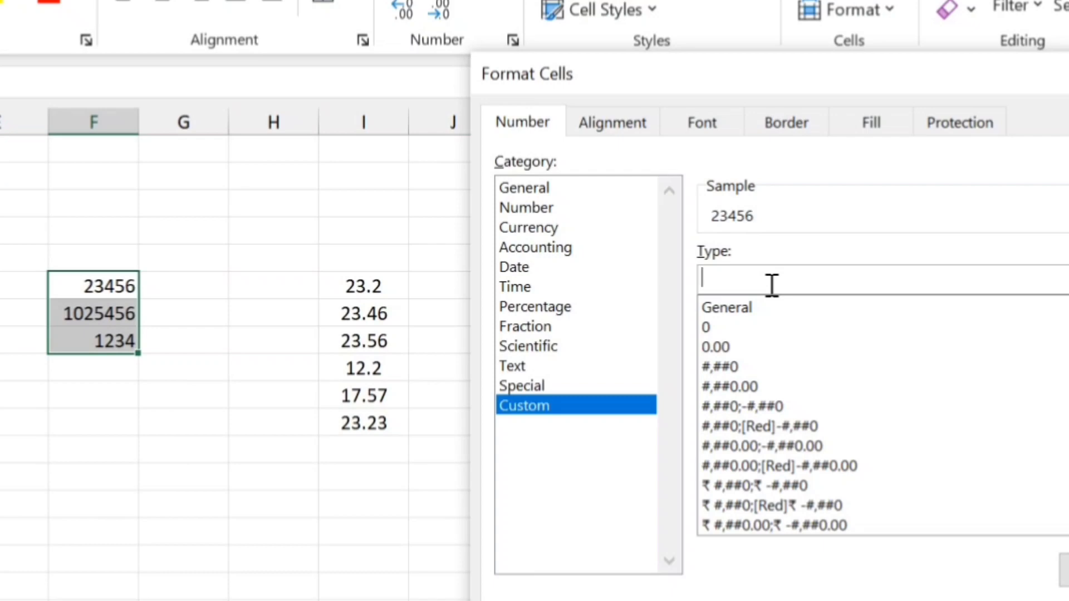
# - Preview the Number format with the 1000 separator, view its custom code, and compare it with the General format
pyautogui.click(540, 209)
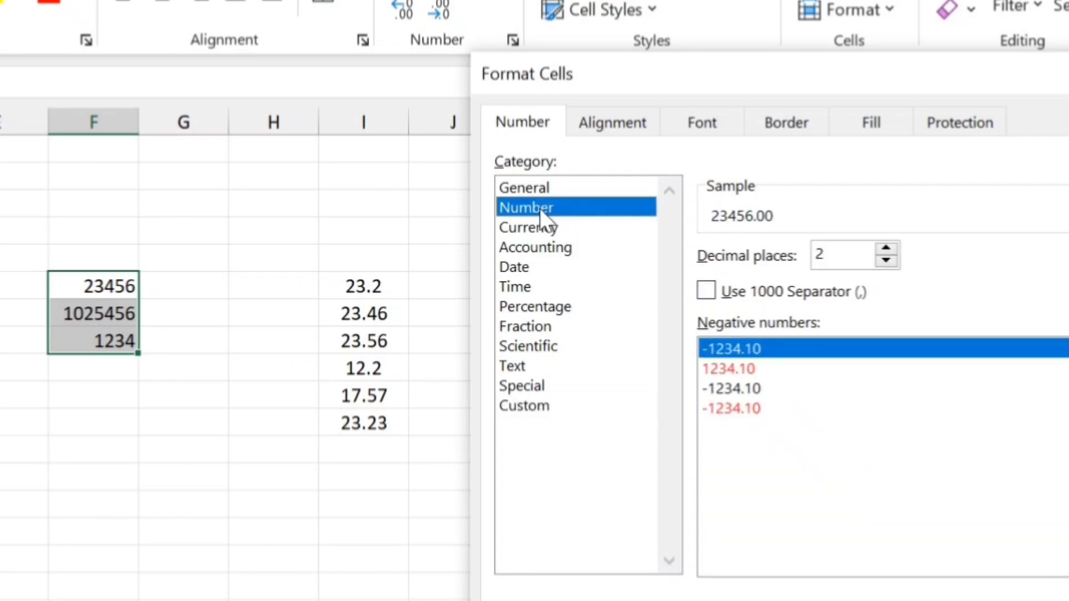
pyautogui.click(705, 291)
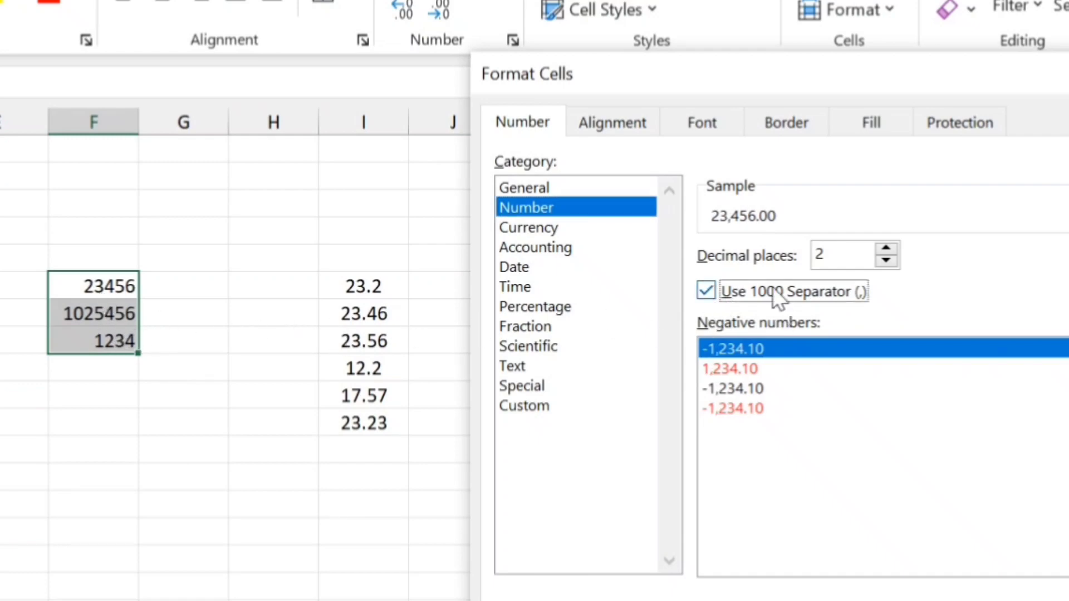
pyautogui.click(538, 404)
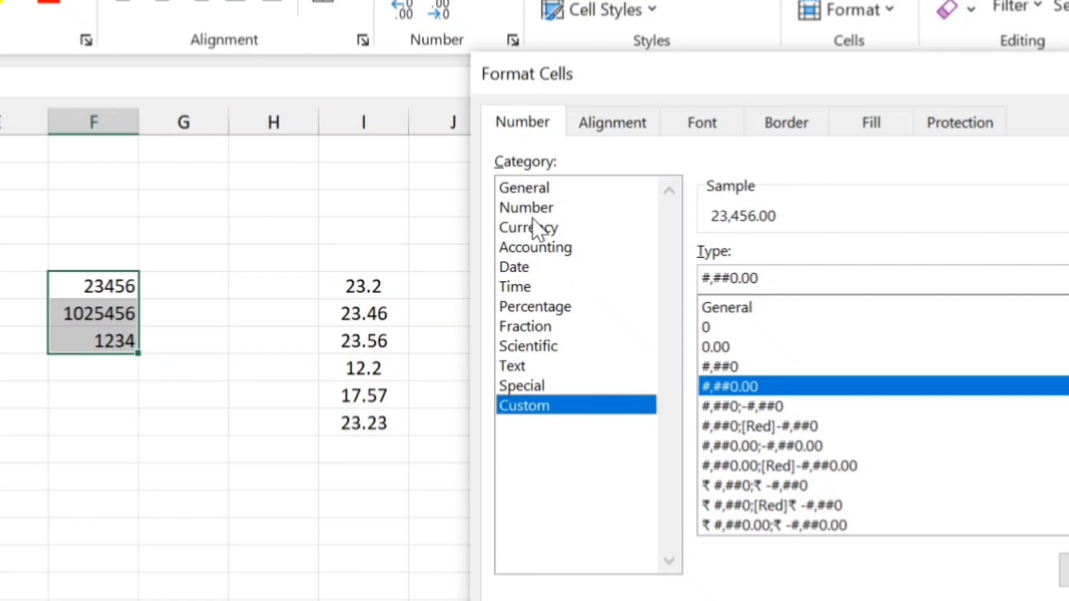
pyautogui.click(539, 192)
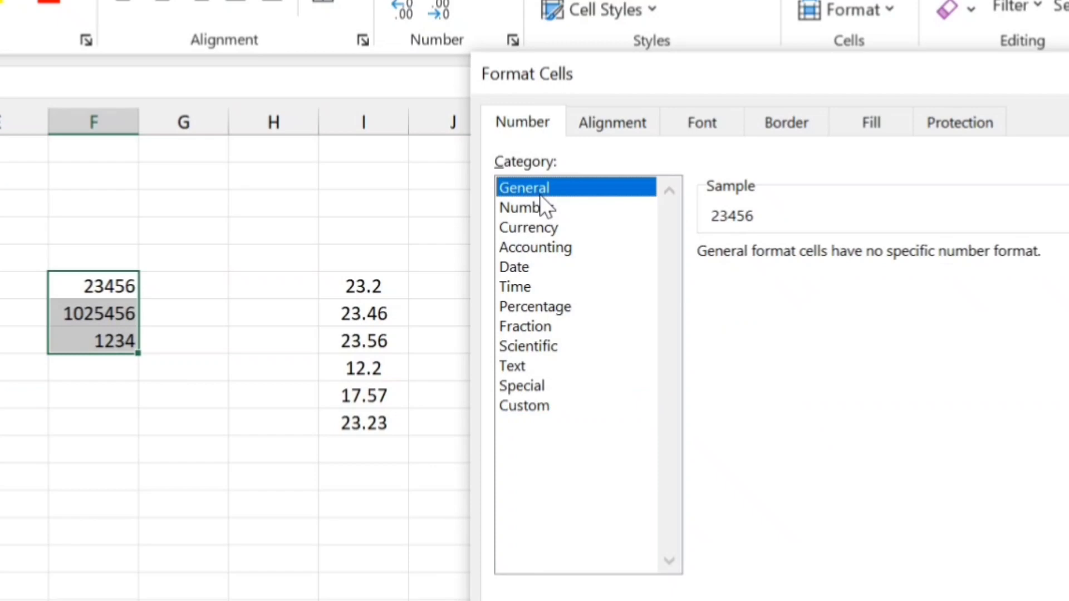
pyautogui.click(523, 406)
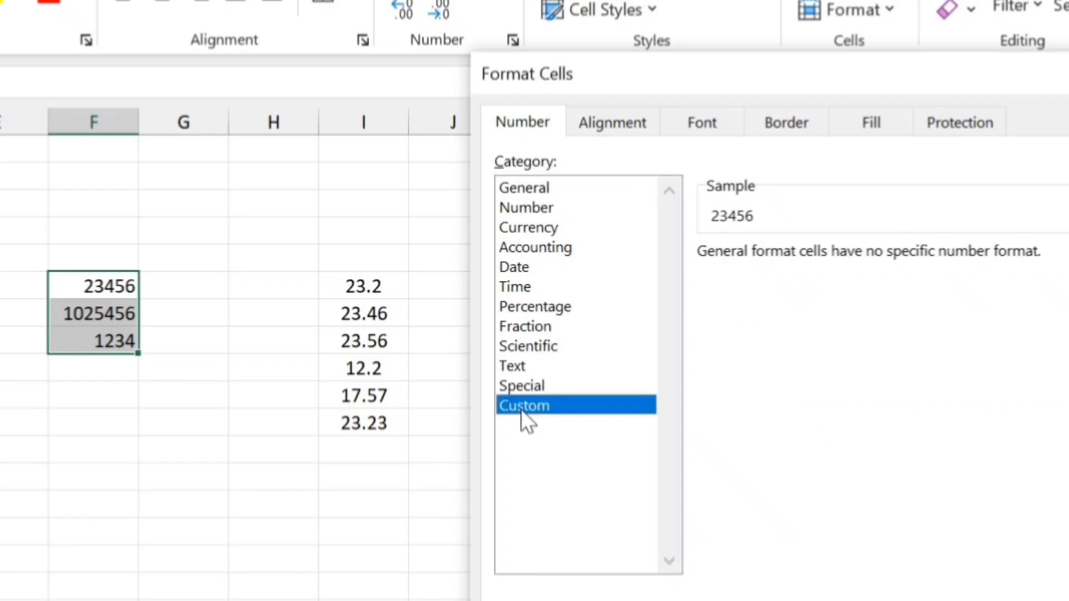
pyautogui.click(533, 216)
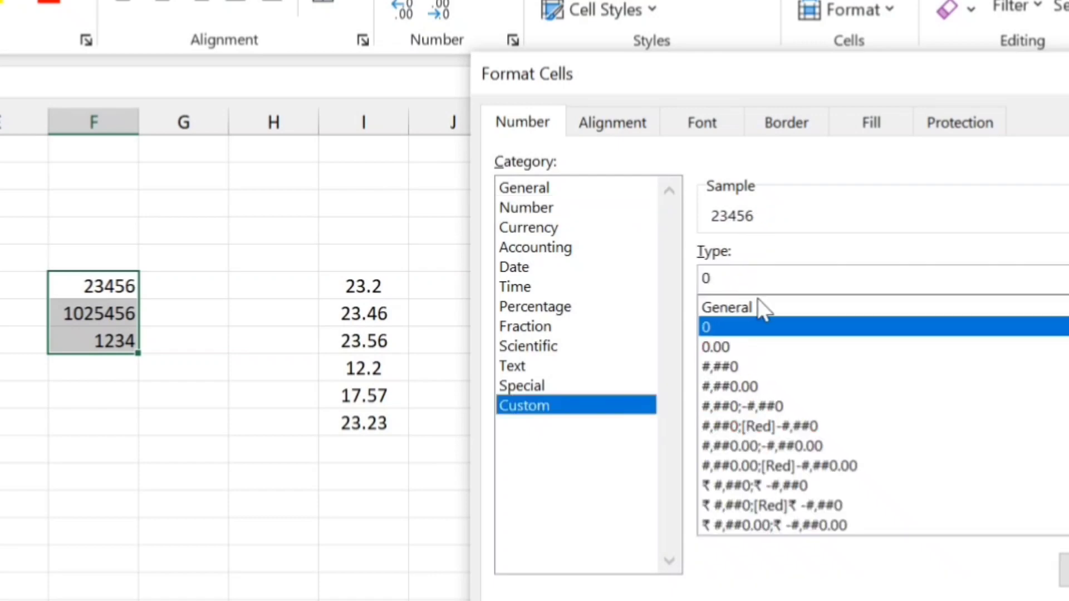
# - Replace the General code for cells F6:F8 with a custom code starting with #, (hash and comma)
pyautogui.click(767, 308)
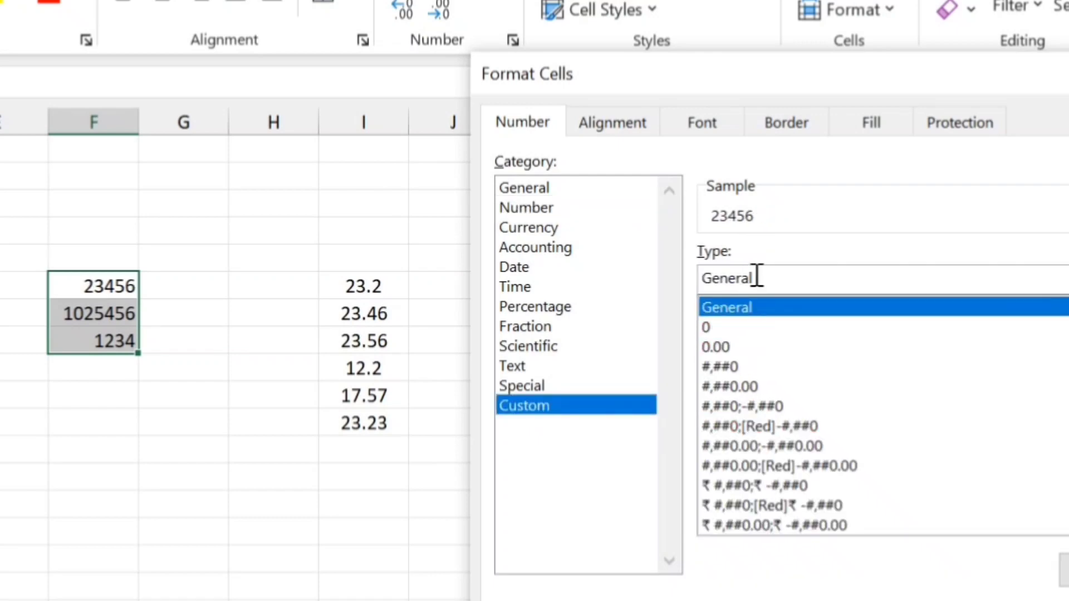
pyautogui.press('BackSpace')
pyautogui.press('BackSpace')
pyautogui.press('BackSpace')
pyautogui.press('BackSpace')
pyautogui.press('BackSpace')
pyautogui.press('BackSpace')
pyautogui.press('BackSpace')
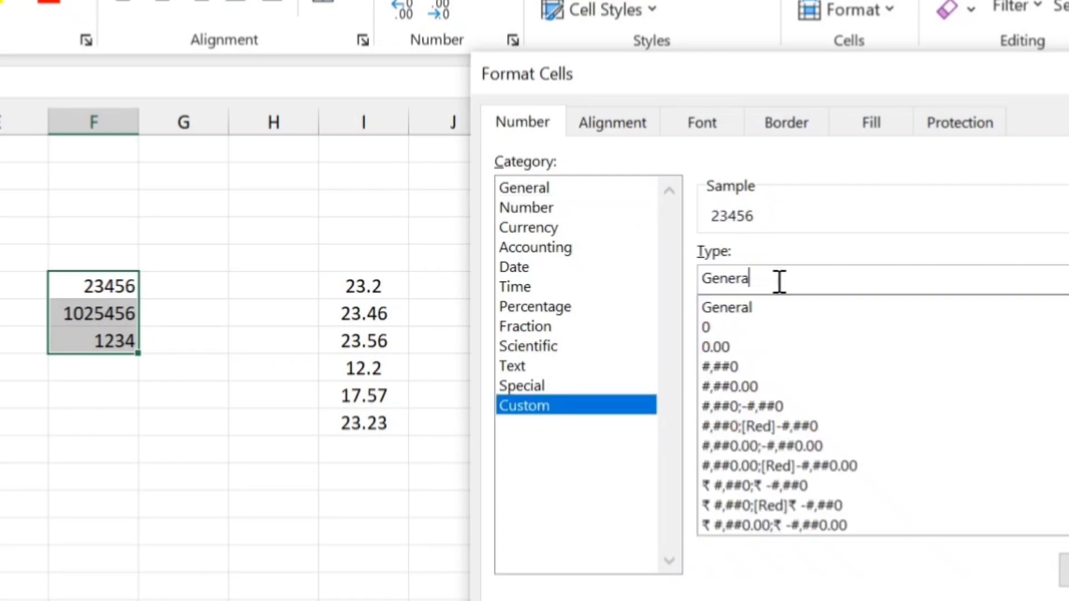
pyautogui.write('#,')
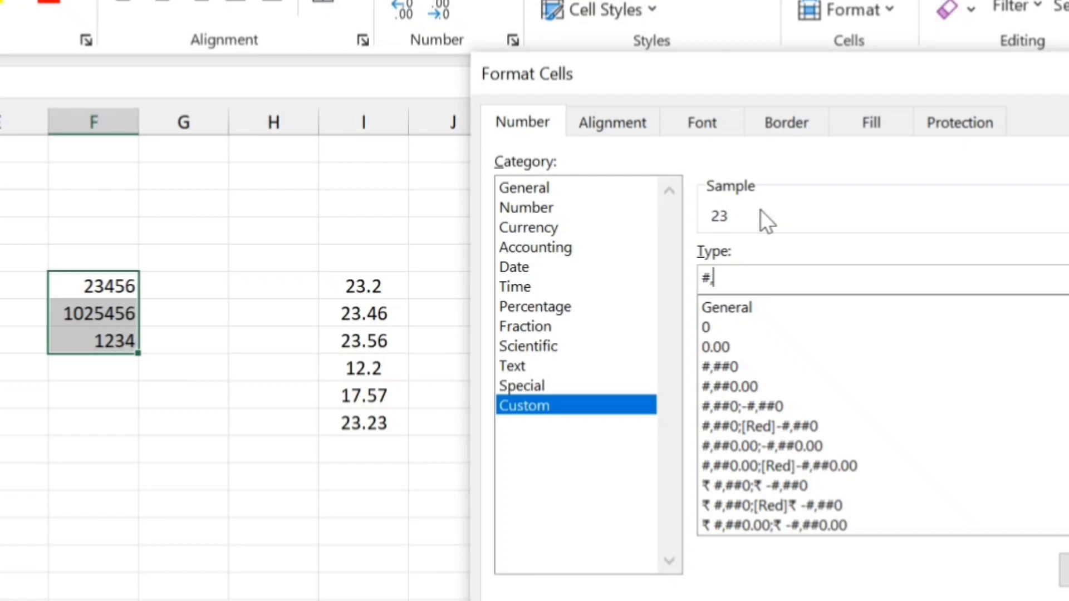
# - Try # and 0 placeholders after the comma, and apply the custom code #,# to cells F6:F8
pyautogui.write('#')
pyautogui.press('BackSpace')
pyautogui.write('0')
pyautogui.press('BackSpace')
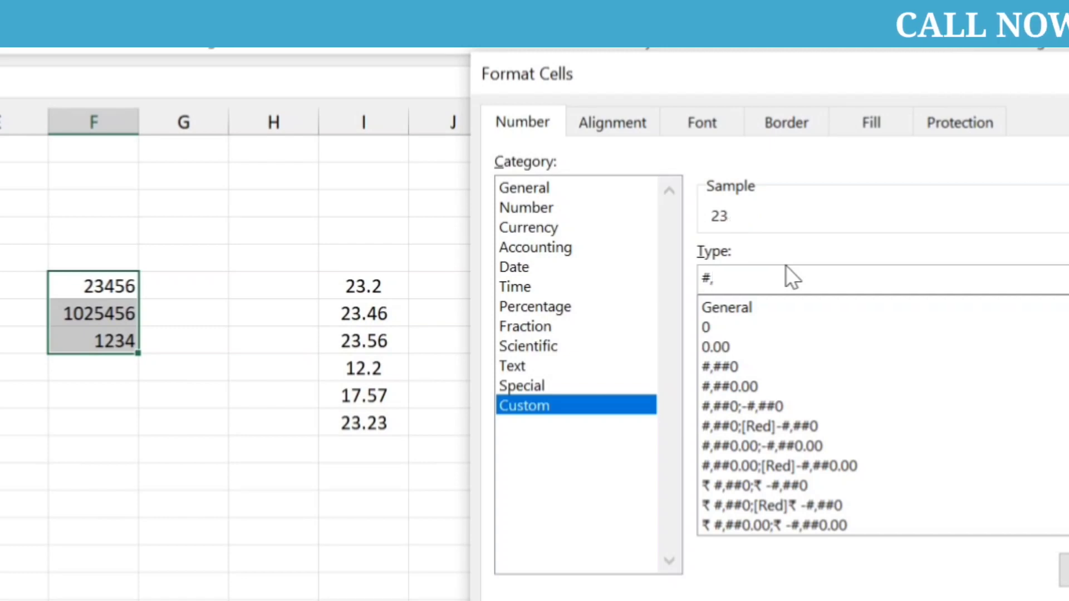
pyautogui.write('#')
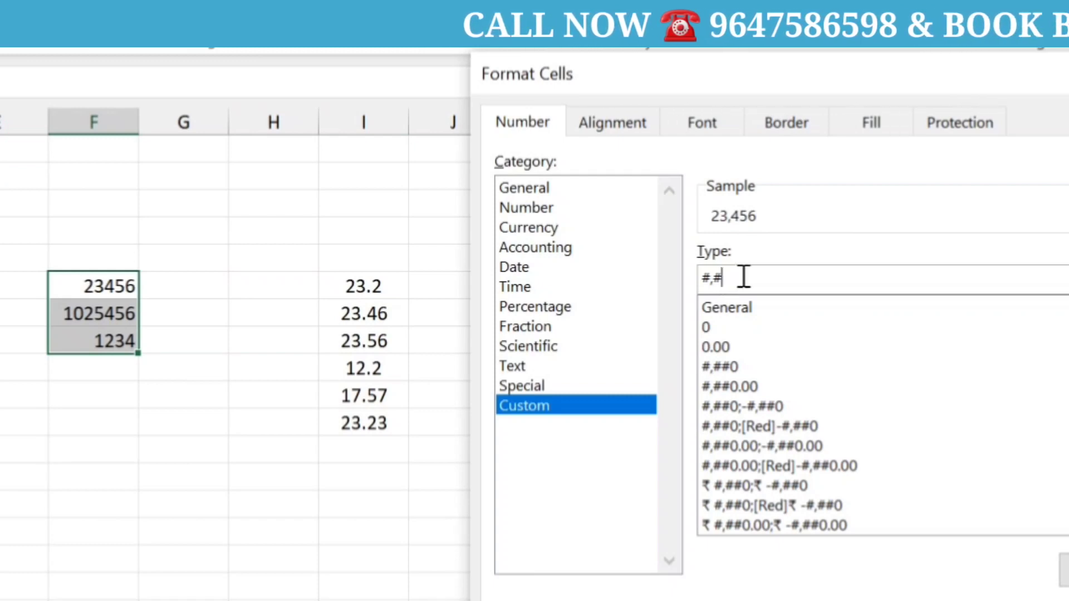
pyautogui.write('##')
pyautogui.press('BackSpace')
pyautogui.press('BackSpace')
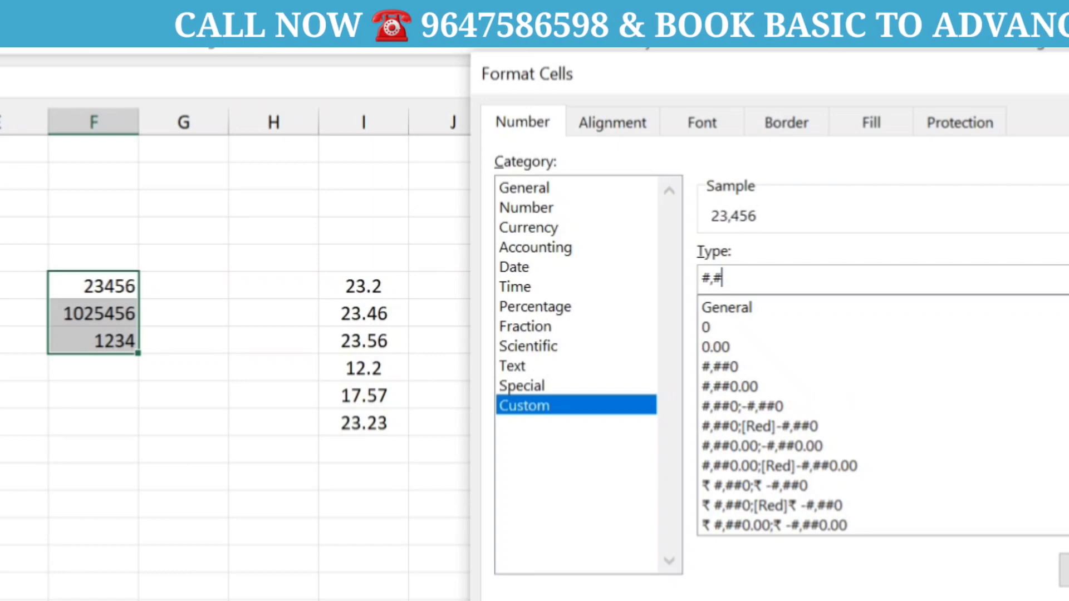
pyautogui.press('Return')
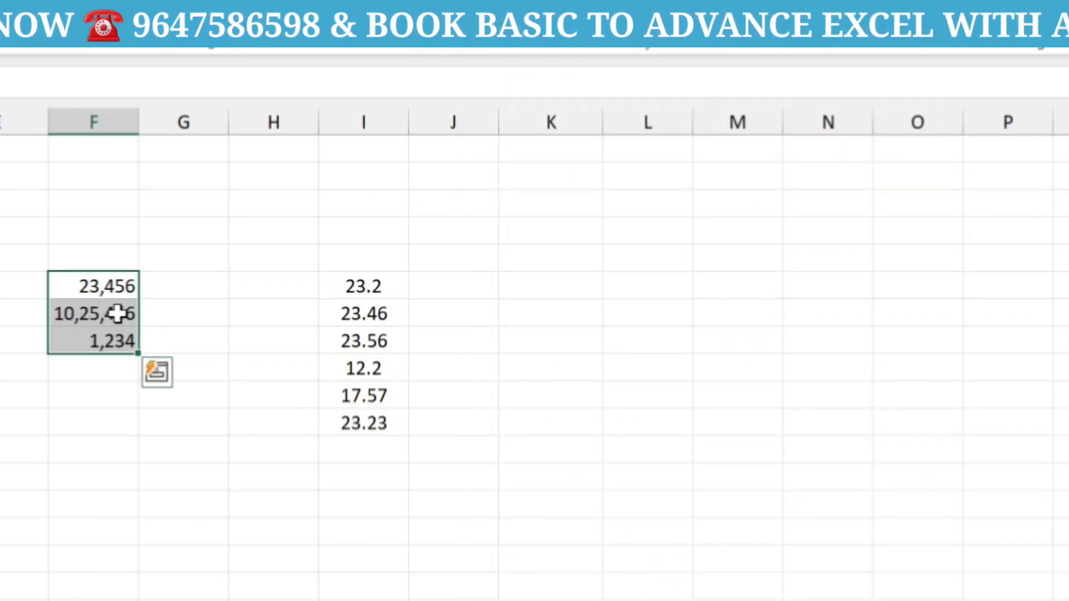
# - Replace the custom number format code of cells F6:F8 with 0,000 and apply it
pyautogui.hotkey('ctrl', '1')
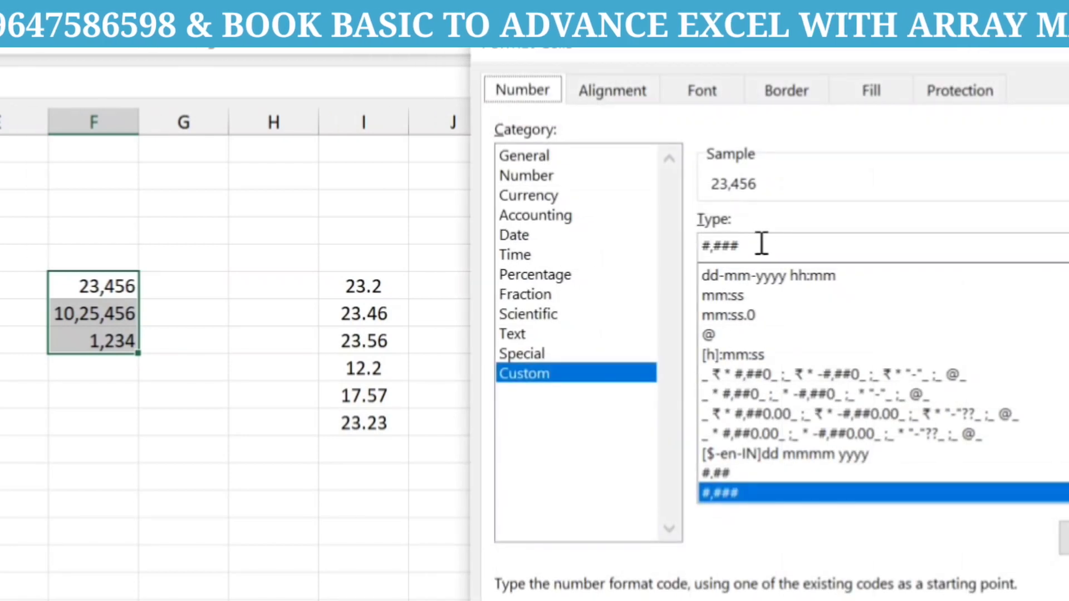
pyautogui.click(761, 245)
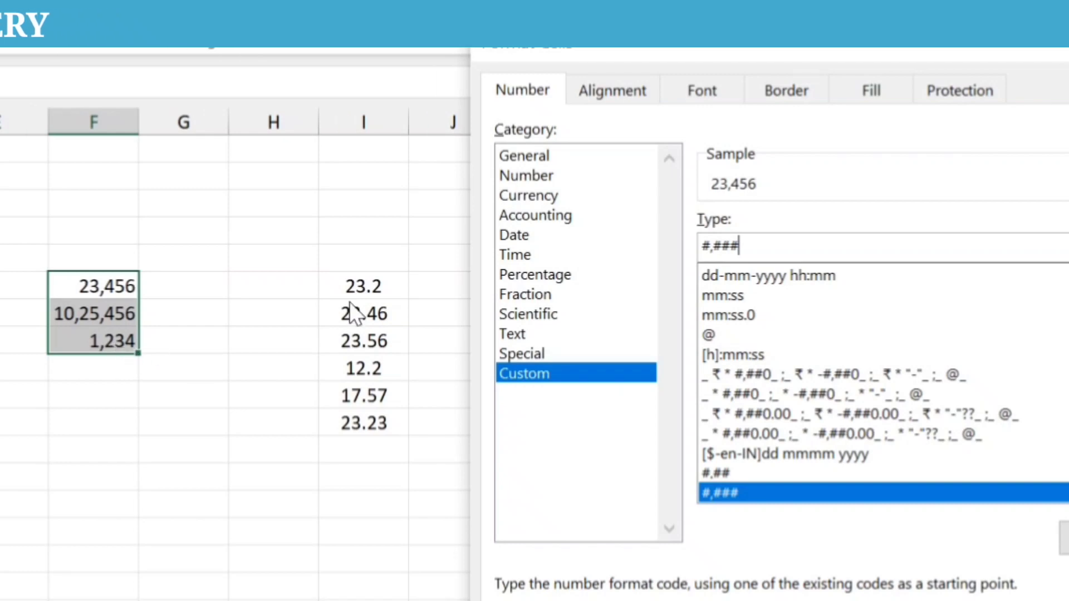
pyautogui.press('BackSpace')
pyautogui.press('BackSpace')
pyautogui.press('BackSpace')
pyautogui.press('BackSpace')
pyautogui.press('BackSpace')
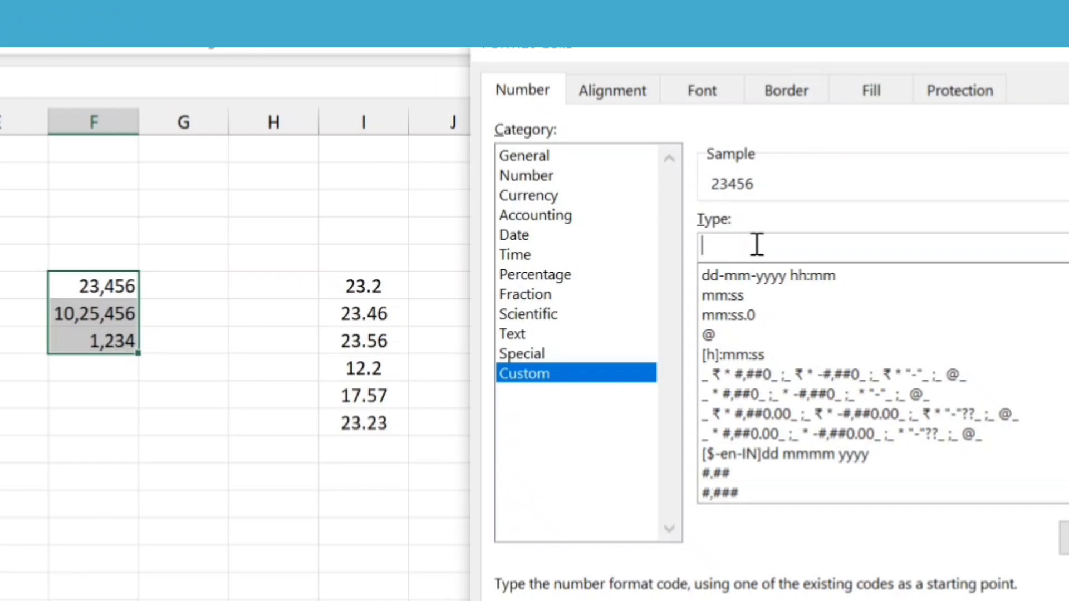
pyautogui.write('0,')
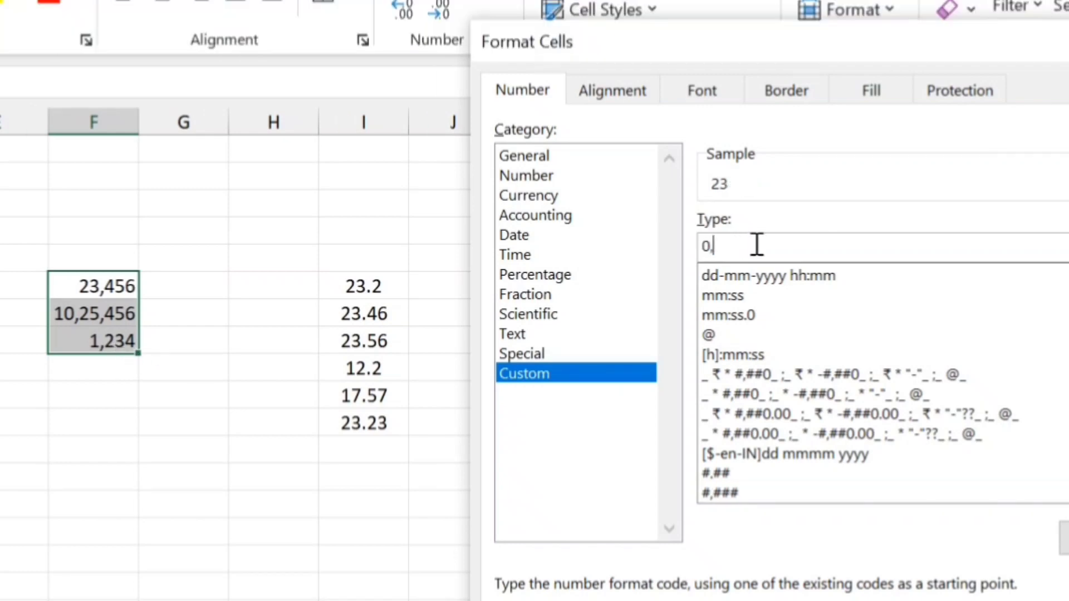
pyautogui.write('000')
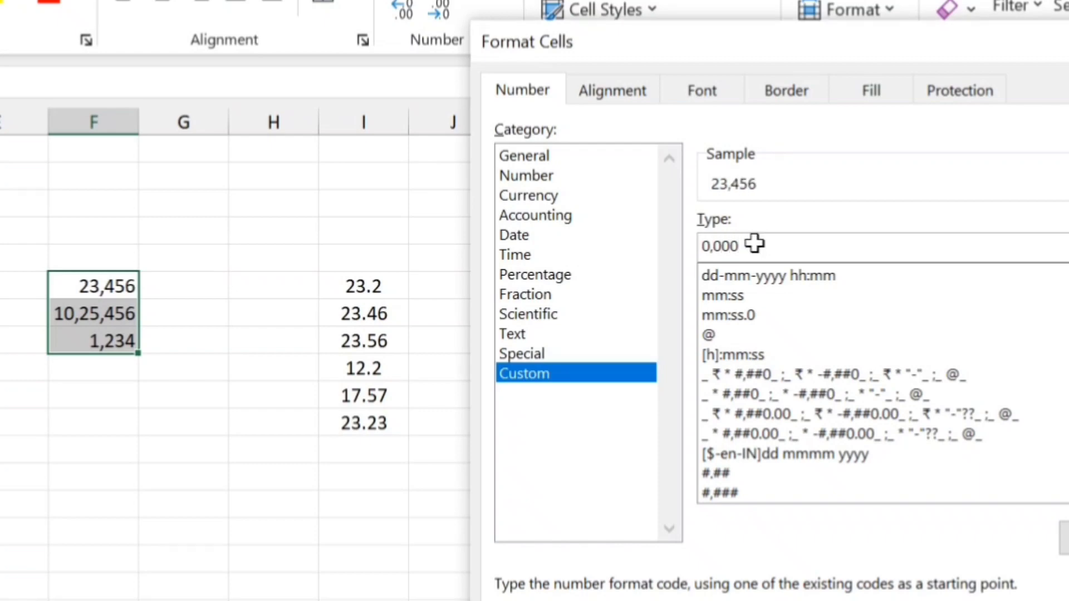
pyautogui.press('Return')
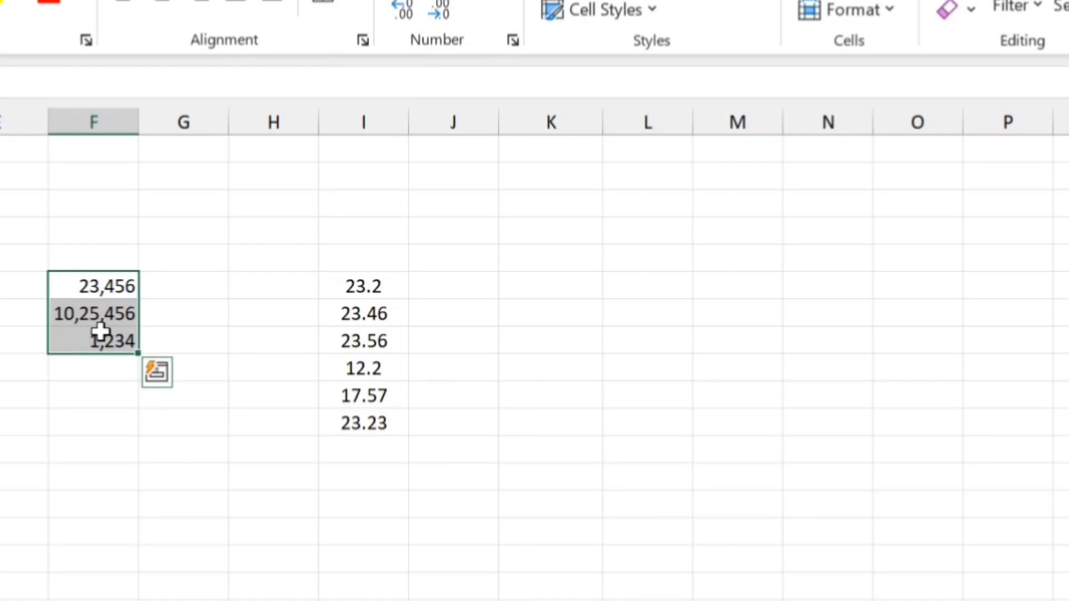
# - Shorten the custom number format code of cells F6:F8 to 0,0 and apply it
pyautogui.hotkey('ctrl', '1')
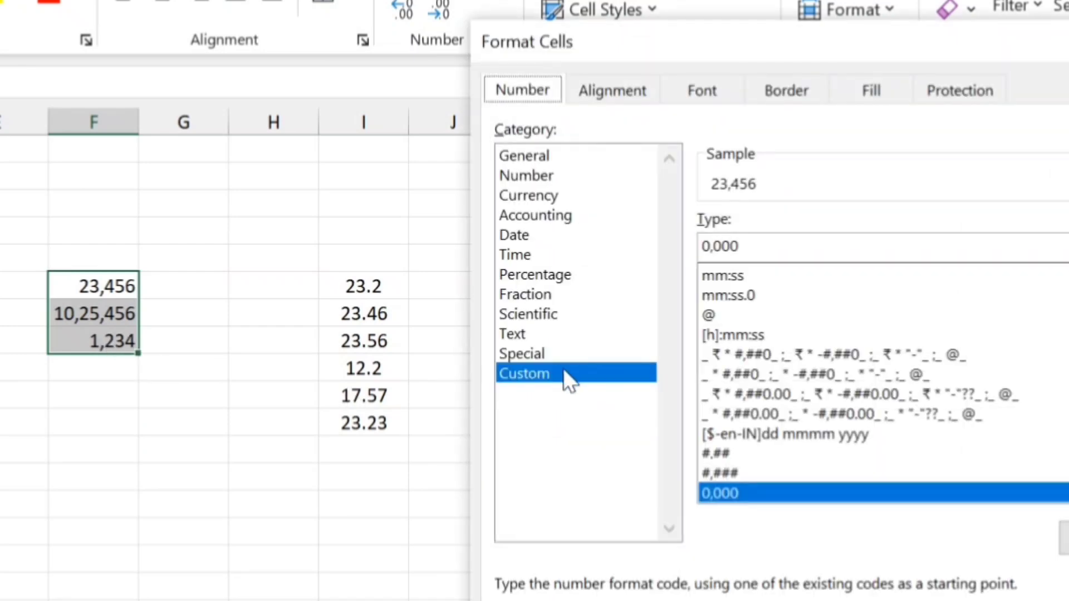
pyautogui.click(746, 249)
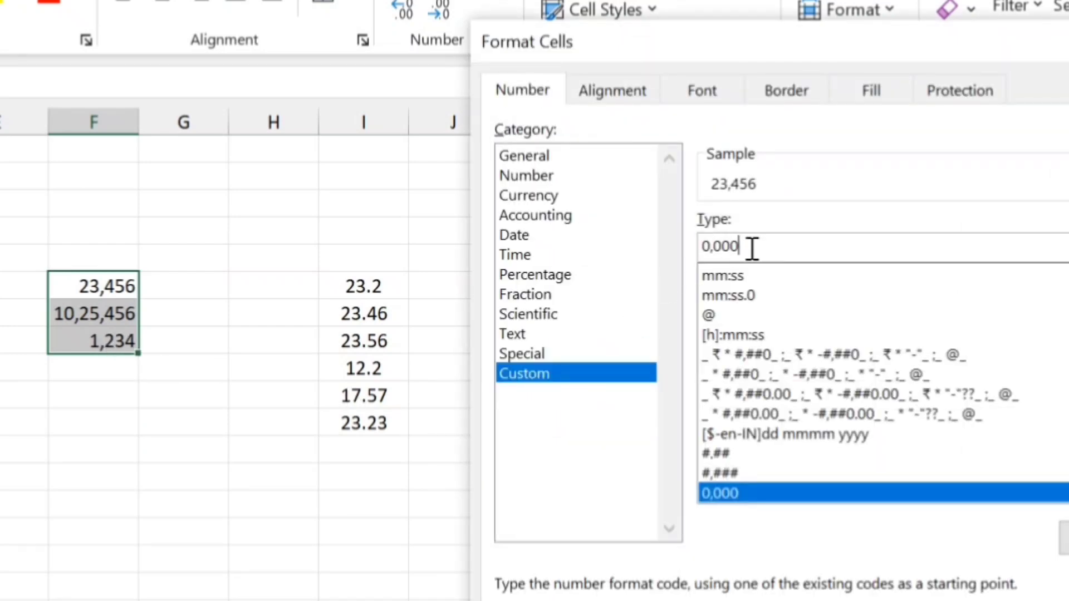
pyautogui.press('BackSpace')
pyautogui.press('BackSpace')
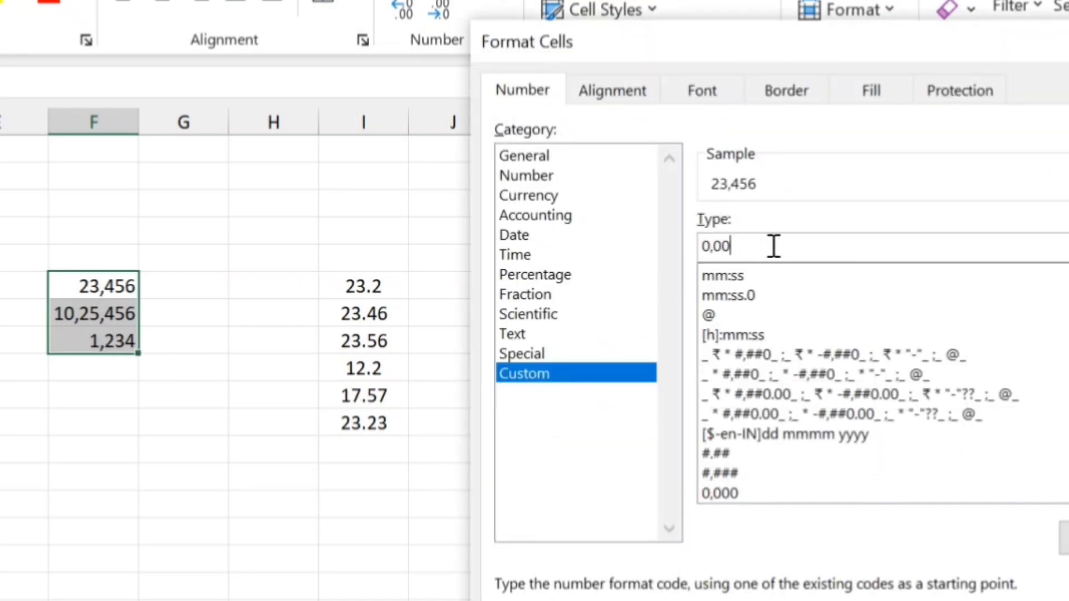
pyautogui.press('Return')
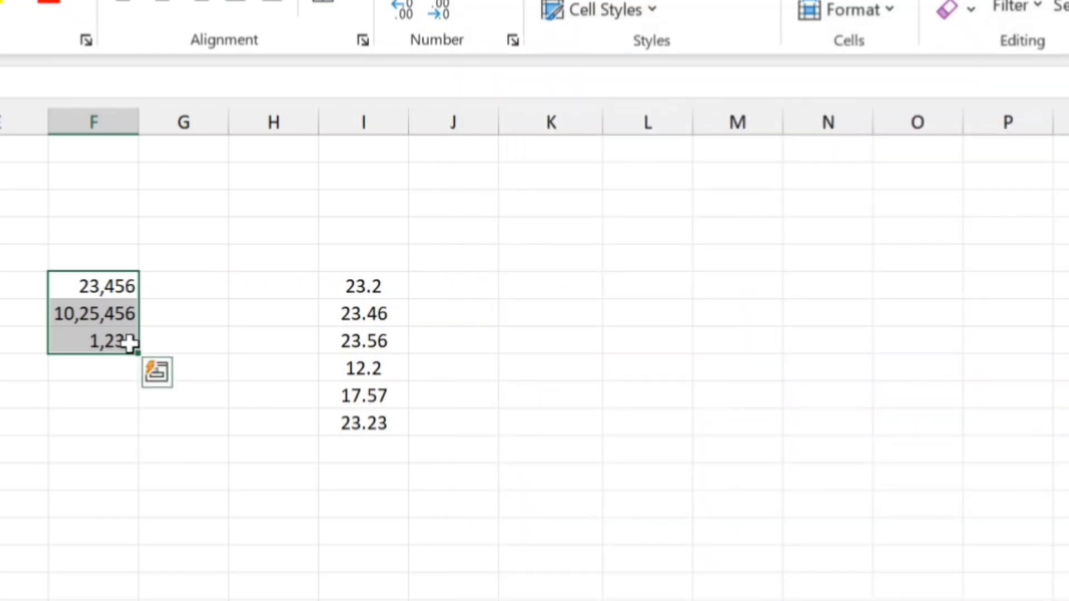
# - Try the custom number format code #,#00.00 on cells F6:F8 to preview two decimals
pyautogui.hotkey('ctrl', '1')
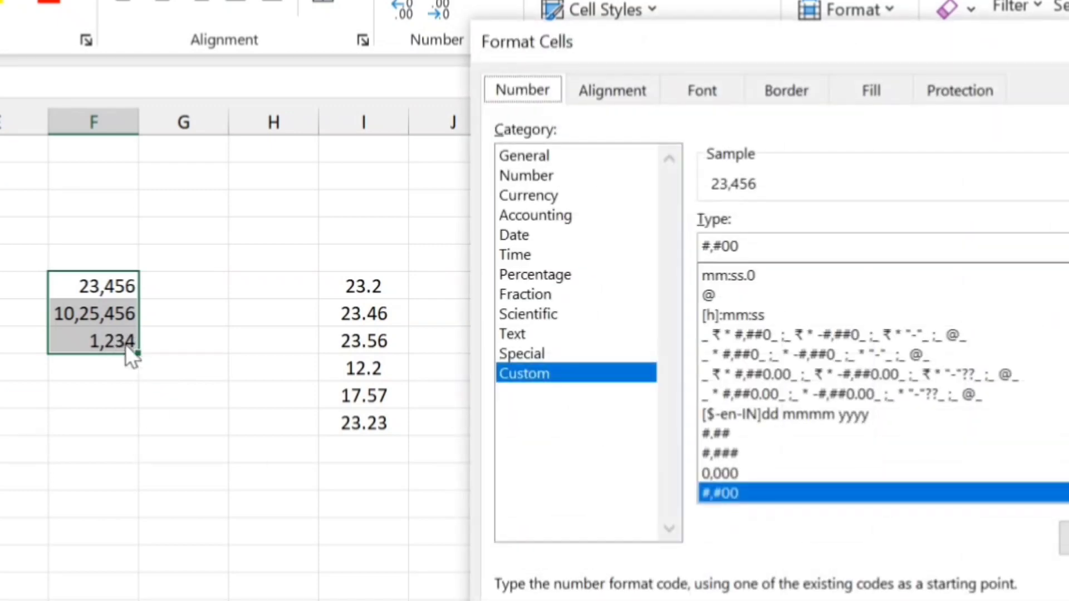
pyautogui.click(723, 245)
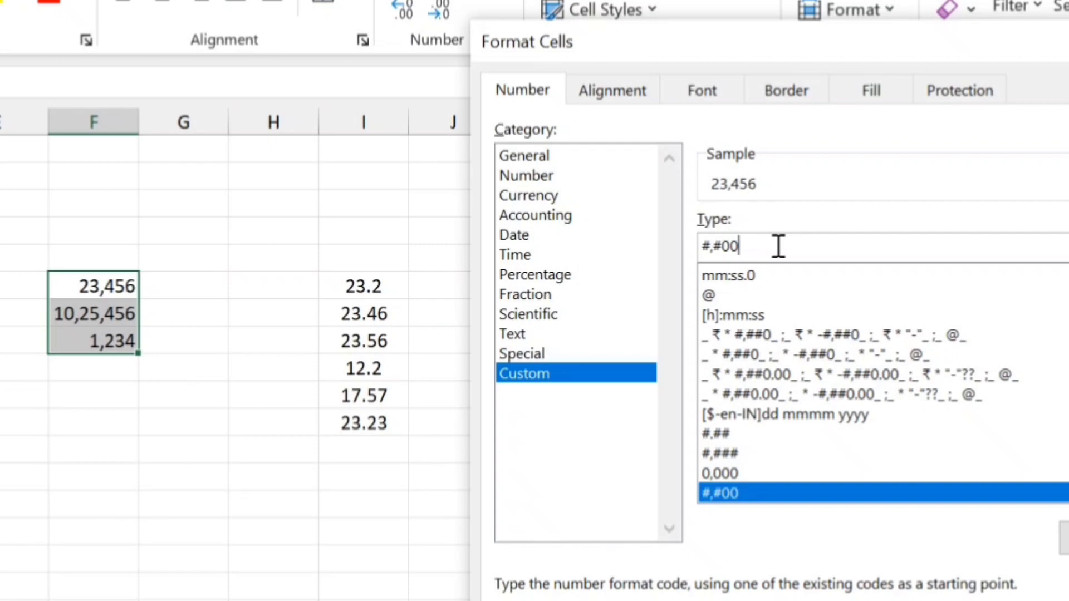
pyautogui.write('.00')
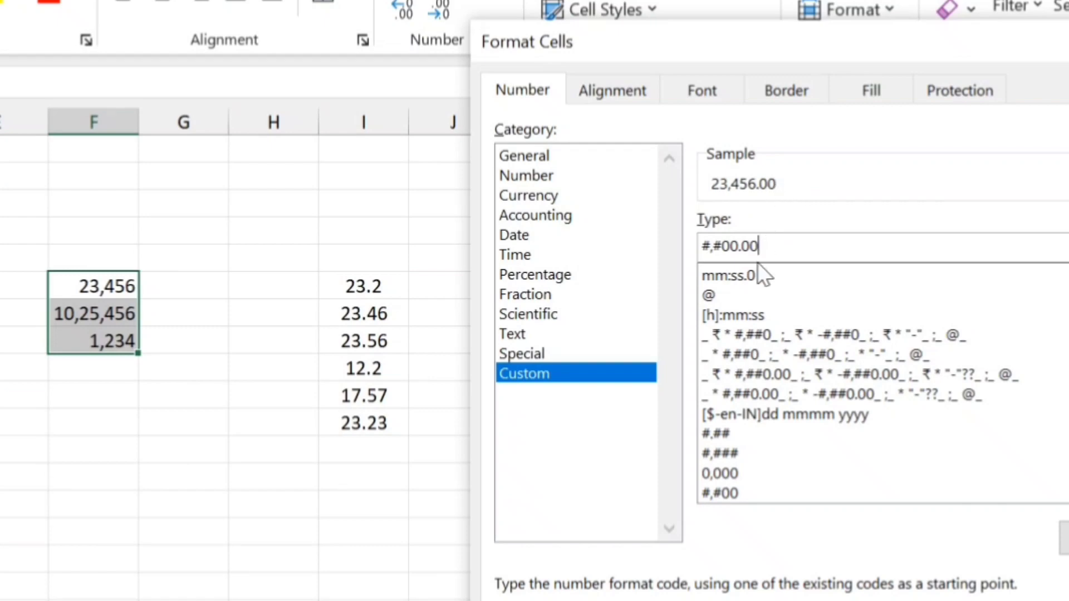
# - Try the custom code #,###.00 for cells F6:F8 and discard the format change
pyautogui.press('BackSpace')
pyautogui.press('BackSpace')
pyautogui.press('BackSpace')
pyautogui.press('BackSpace')
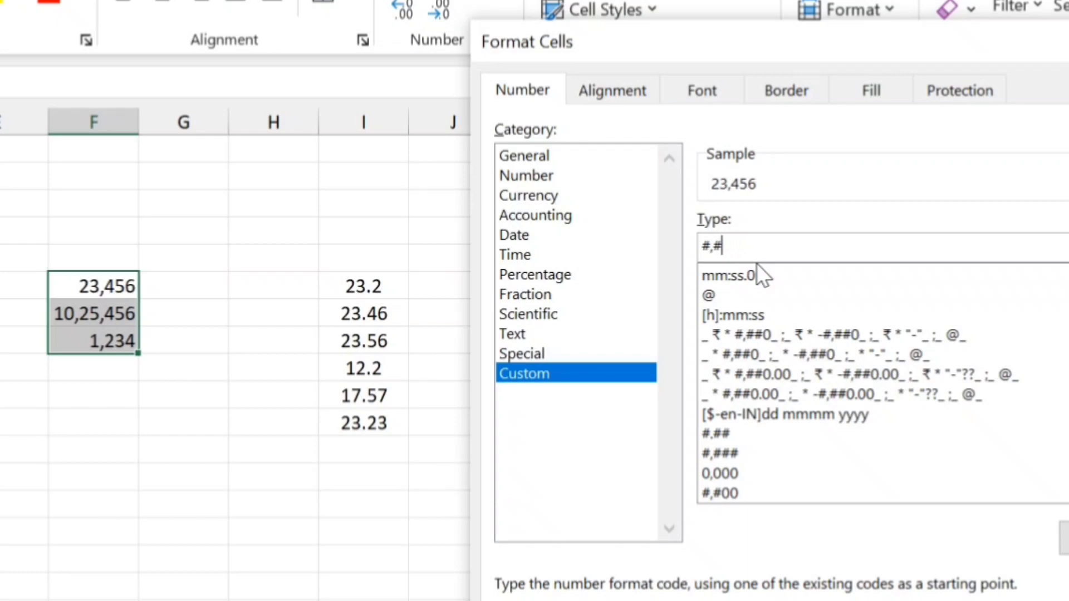
pyautogui.write('##.00')
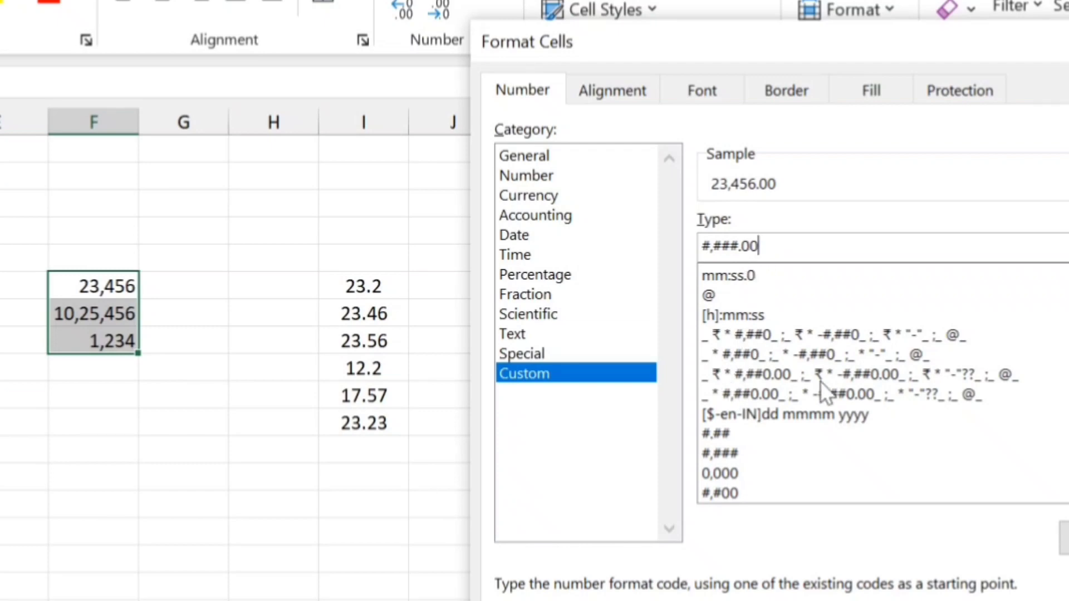
pyautogui.press('BackSpace')
pyautogui.press('BackSpace')
pyautogui.press('BackSpace')
pyautogui.press('BackSpace')
pyautogui.press('BackSpace')
pyautogui.press('BackSpace')
pyautogui.press('BackSpace')
pyautogui.press('BackSpace')
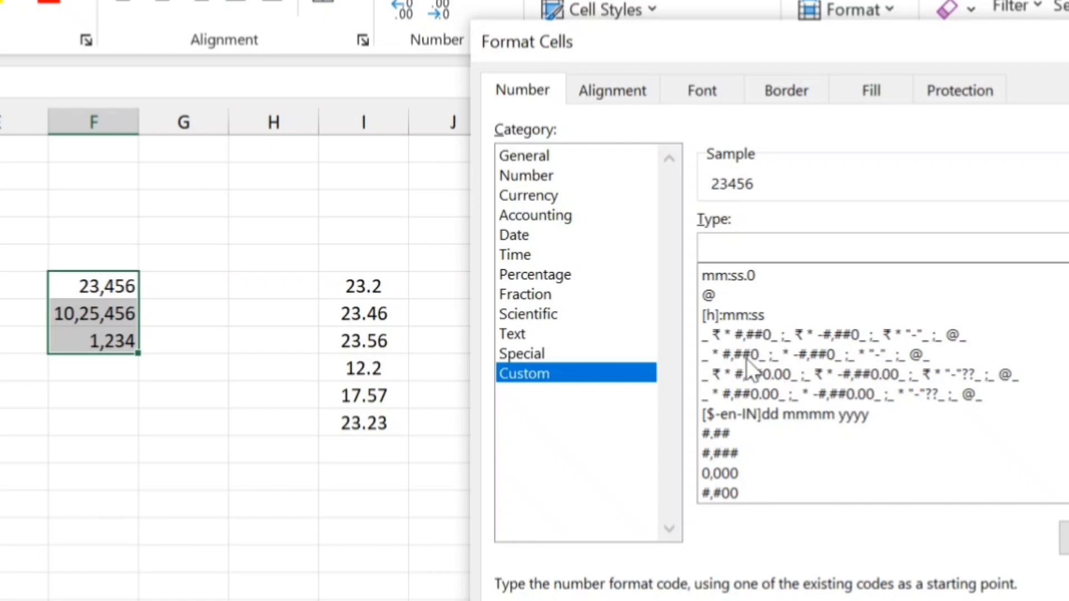
pyautogui.press('Escape')
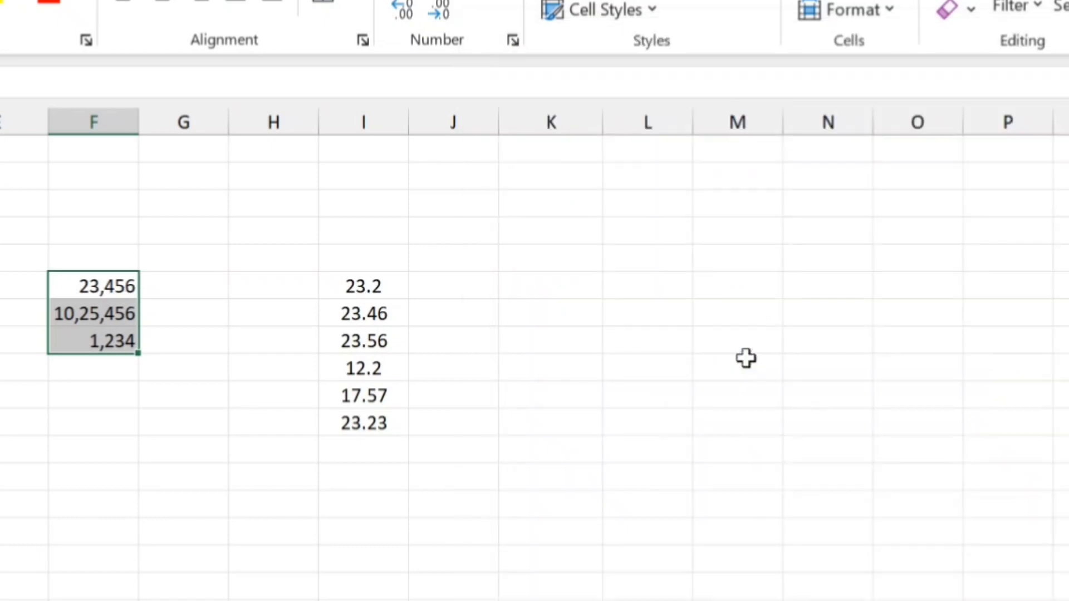
# - Enter 1000 in cell K7
pyautogui.click(568, 307)
pyautogui.write('1000')
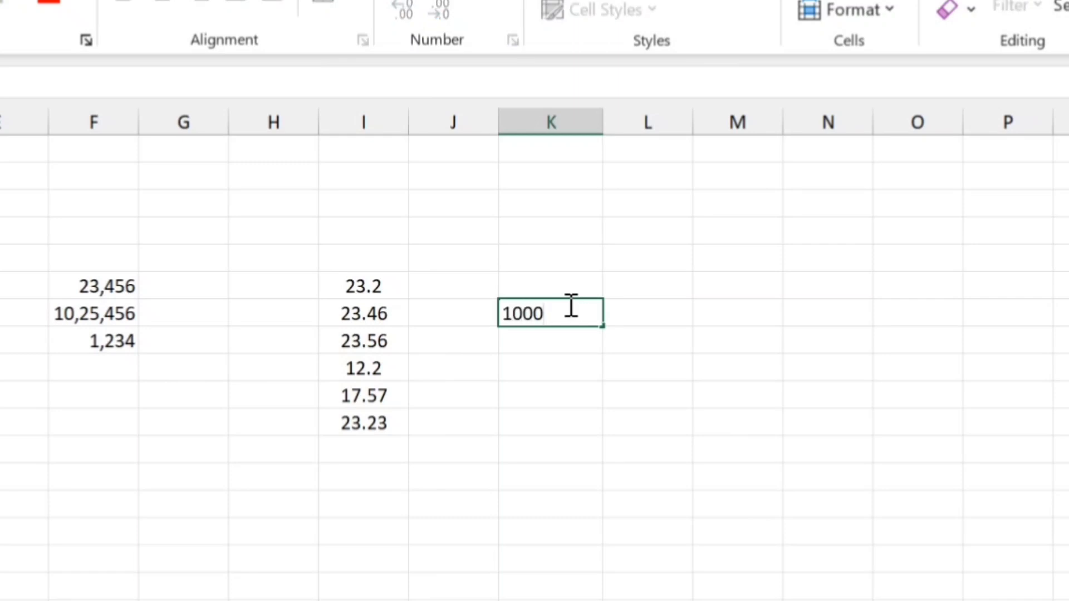
pyautogui.press('Tab')
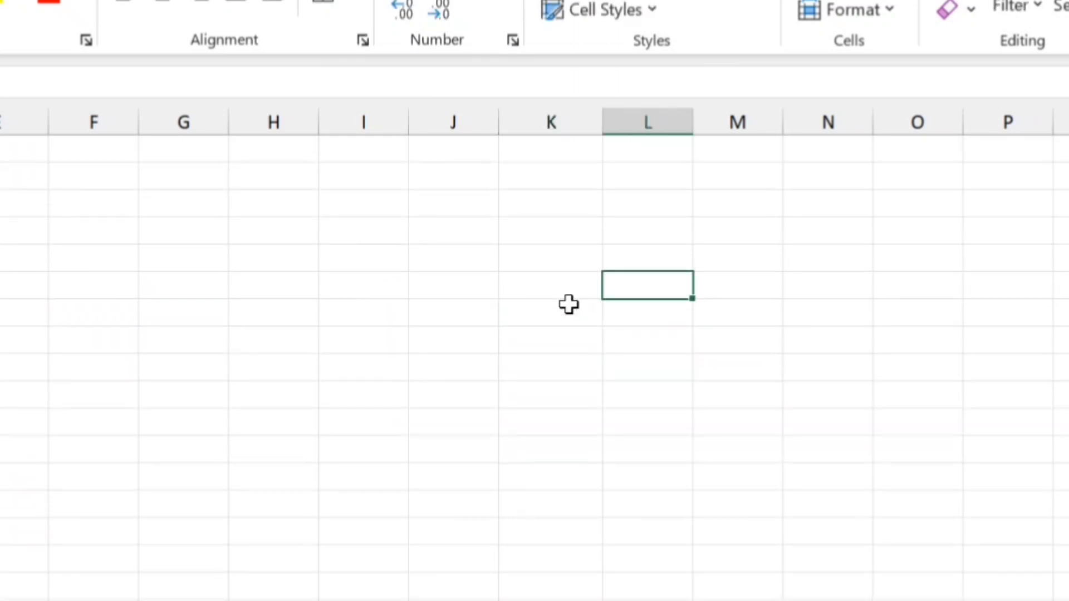
pyautogui.press('Left')
pyautogui.press('Down')
pyautogui.press('Down')
pyautogui.press('Down')
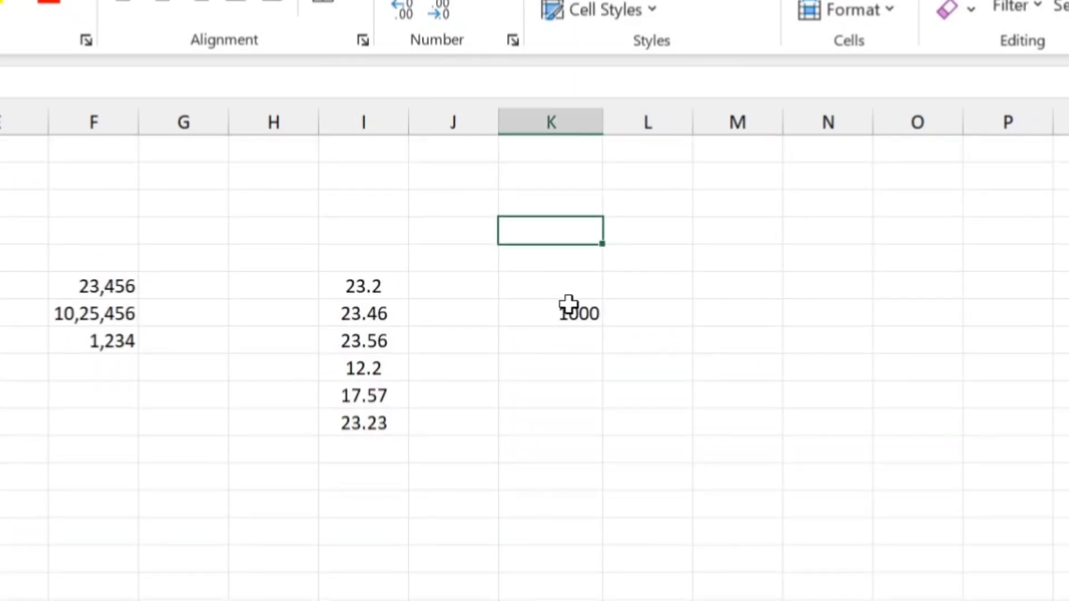
pyautogui.press('Down')
pyautogui.press('Down')
pyautogui.press('Down')
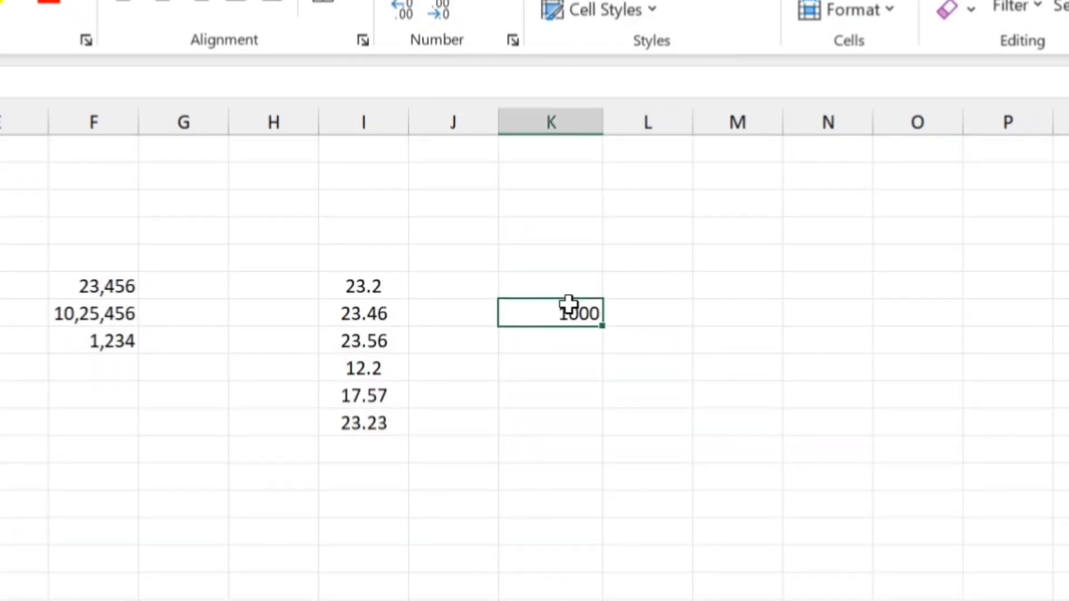
# - Enter 23000 in cell K8
pyautogui.click(560, 345)
pyautogui.write('23')
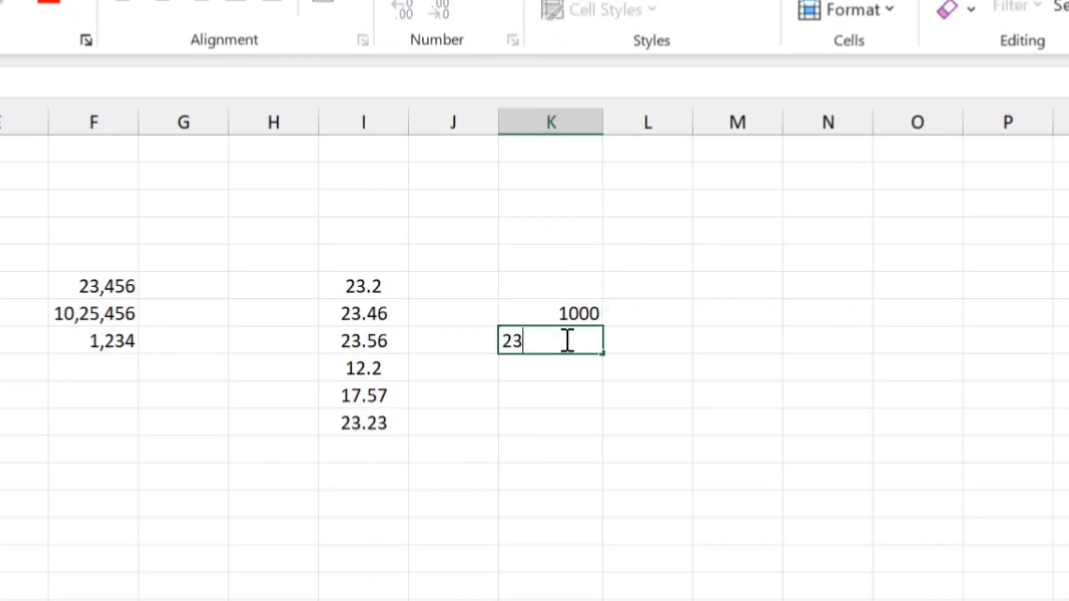
pyautogui.write('000')
pyautogui.press('Return')
# - Apply the custom number format code #," k" to cells K7:K8 to show the values in thousands
pyautogui.click(562, 341)
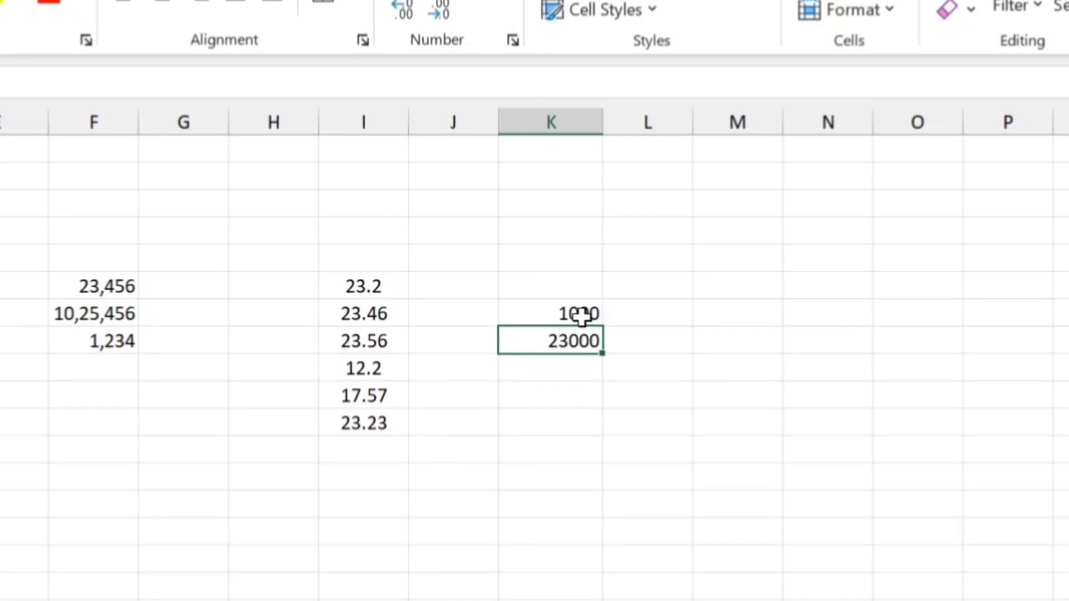
pyautogui.moveTo(581, 316); pyautogui.dragTo(582, 342)
pyautogui.hotkey('ctrl', '1')
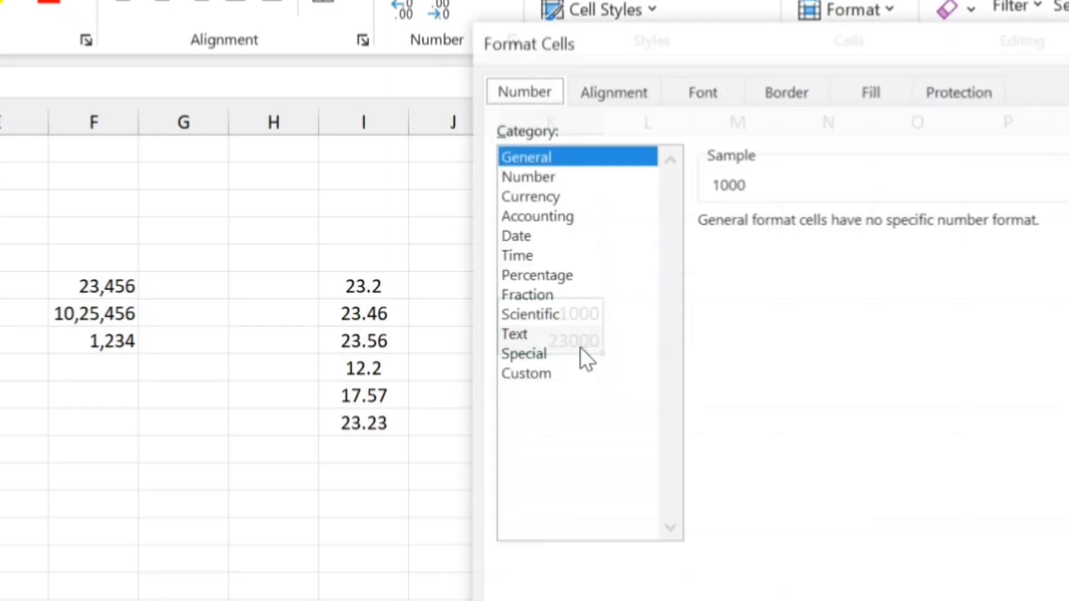
pyautogui.click(537, 375)
pyautogui.moveTo(649, 73); pyautogui.dragTo(876, 71)
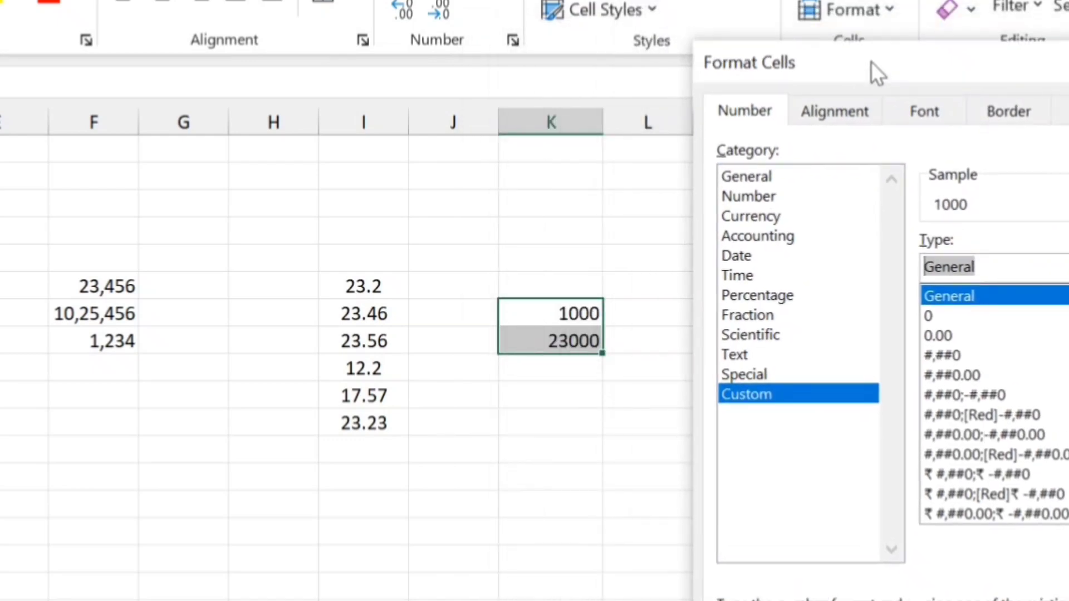
pyautogui.write('3')
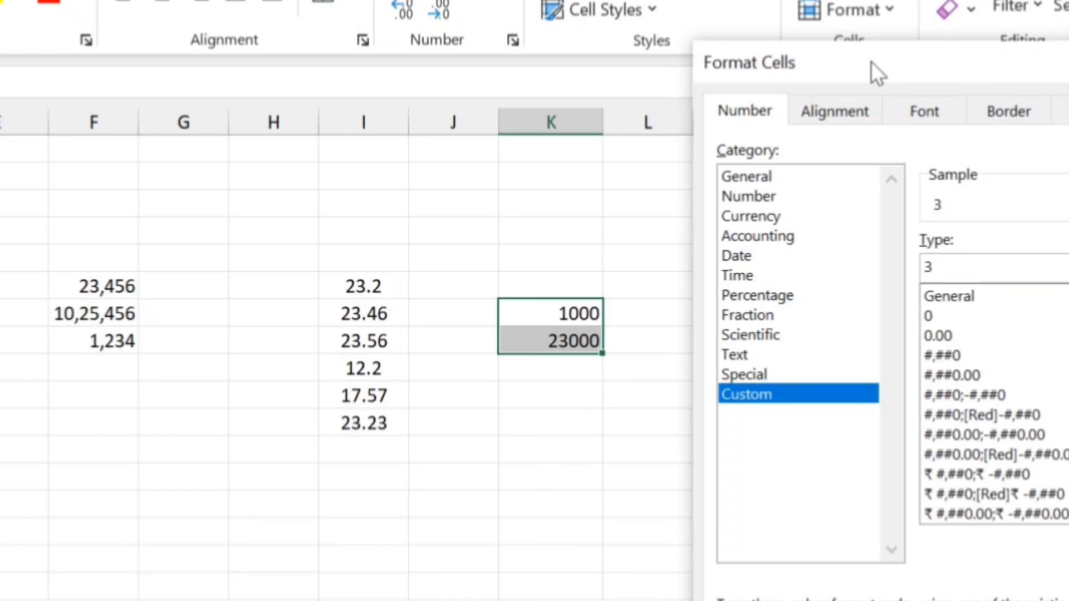
pyautogui.press('BackSpace')
pyautogui.write('#')
pyautogui.write(',')
pyautogui.write('"k"')
pyautogui.press('Return')
pyautogui.click(622, 316)
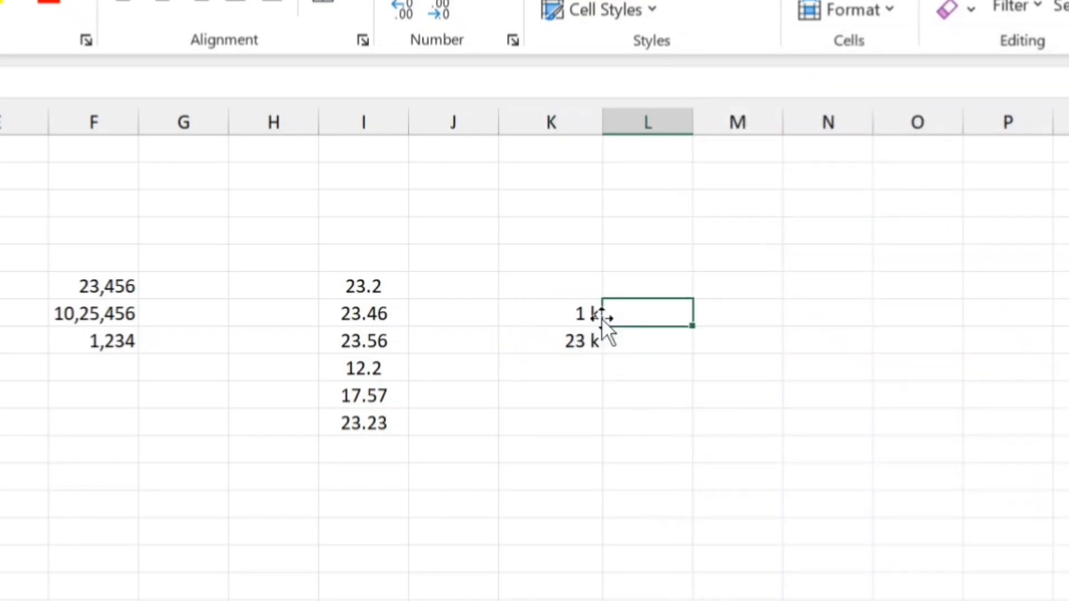
# - Replace the # with 0 in the custom format code of cell K8, applying 0," k"
pyautogui.click(573, 314)
pyautogui.click(573, 341)
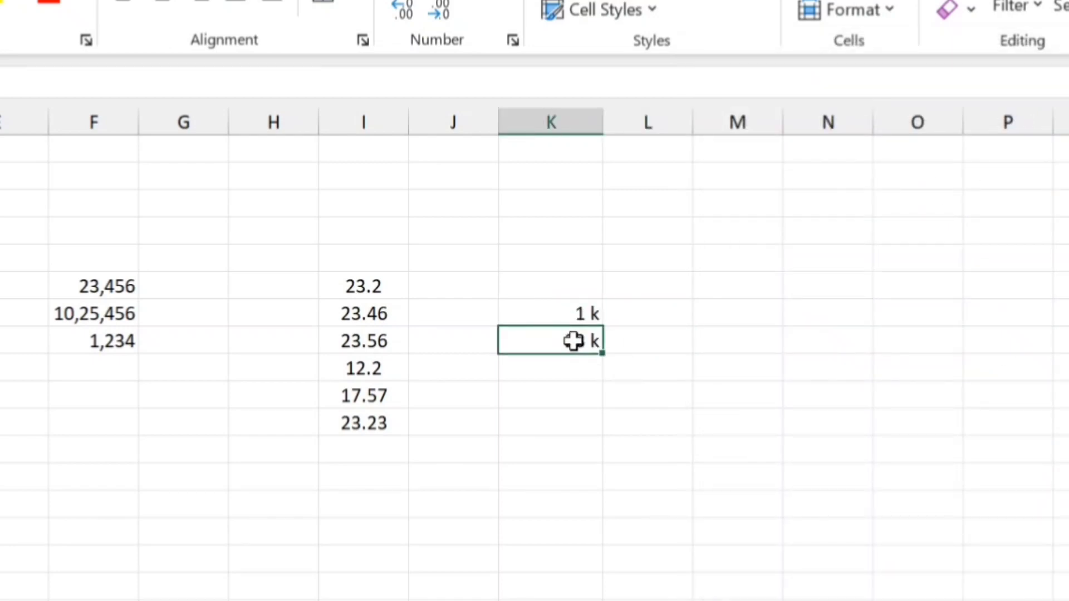
pyautogui.hotkey('ctrl', '1')
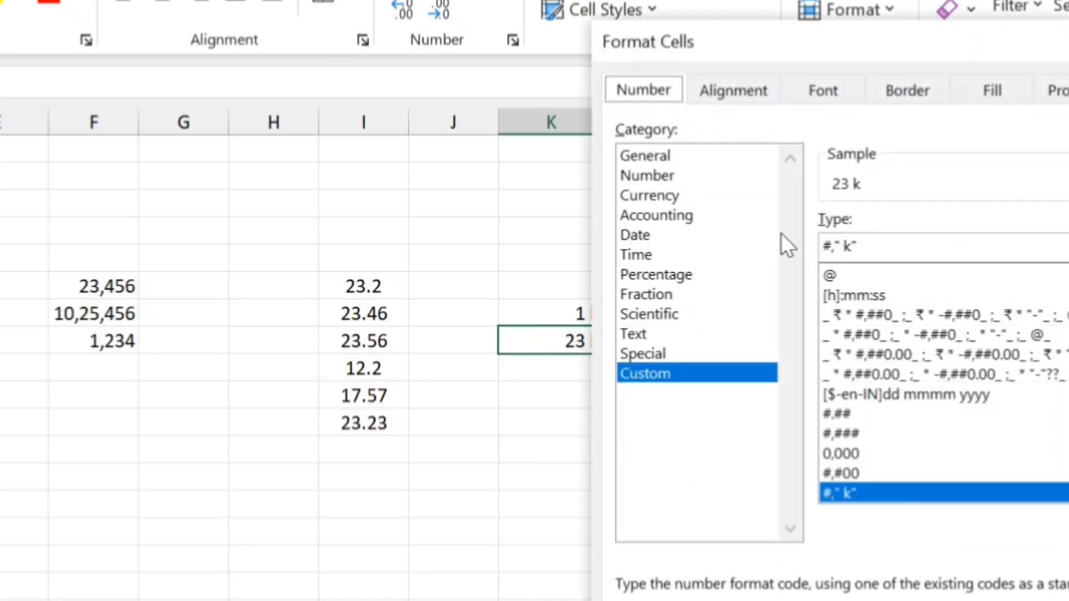
pyautogui.click(829, 246)
pyautogui.press('BackSpace')
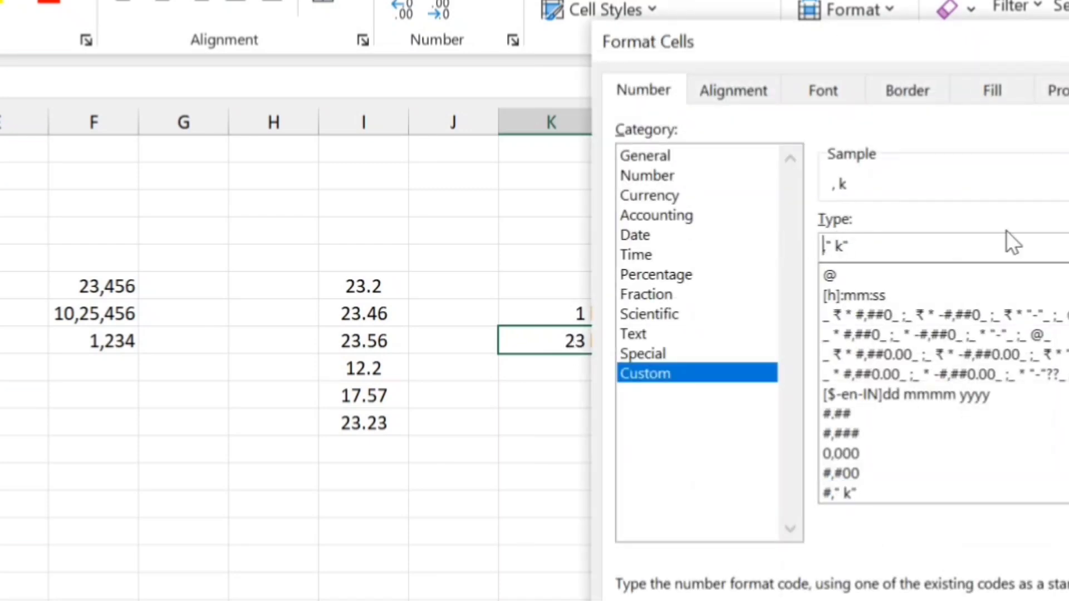
pyautogui.write('0')
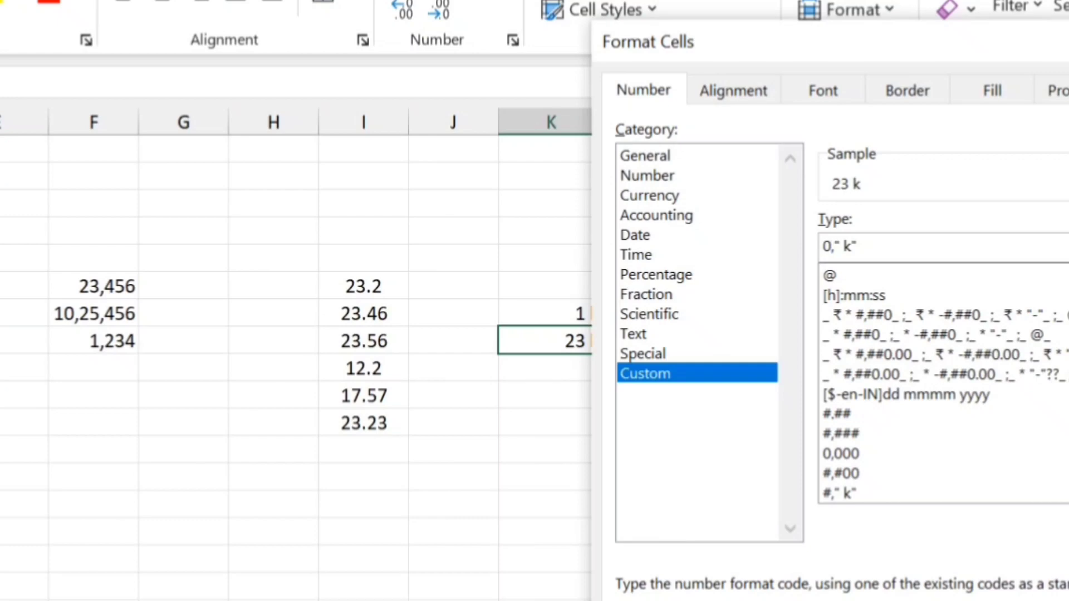
pyautogui.press('Return')
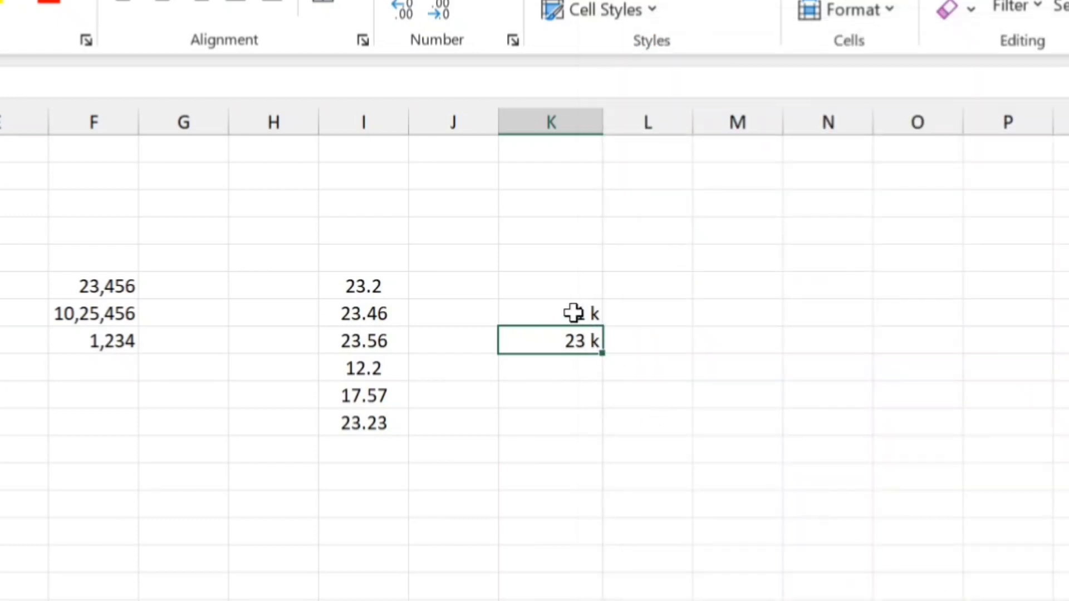
# - Examine the custom number format code of cell K8 and close the format settings without changes
pyautogui.hotkey('ctrl', '1')
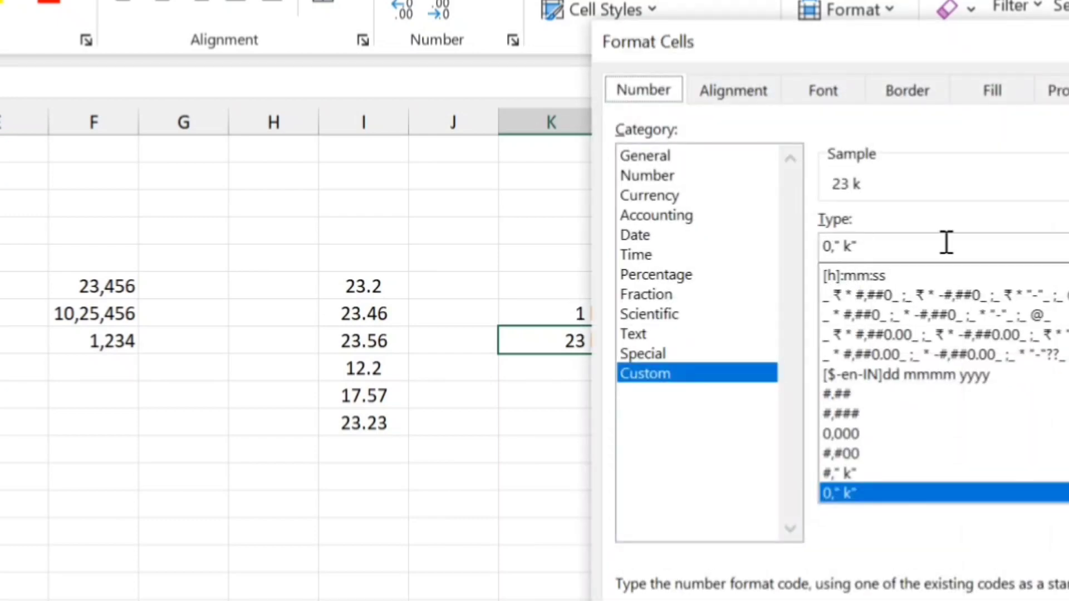
pyautogui.moveTo(923, 66); pyautogui.dragTo(557, 1)
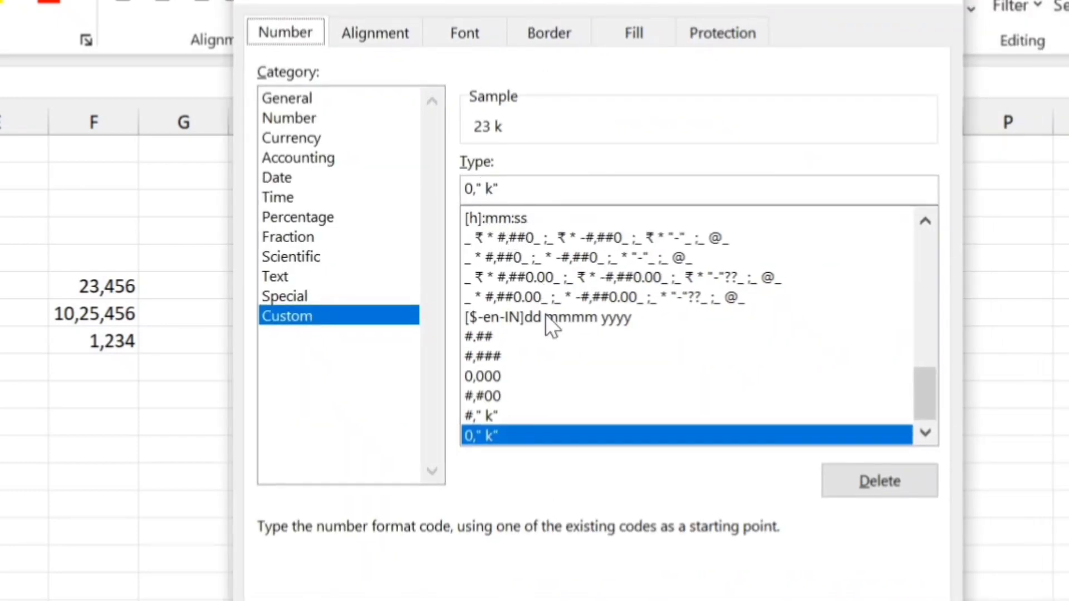
pyautogui.click(939, 4)
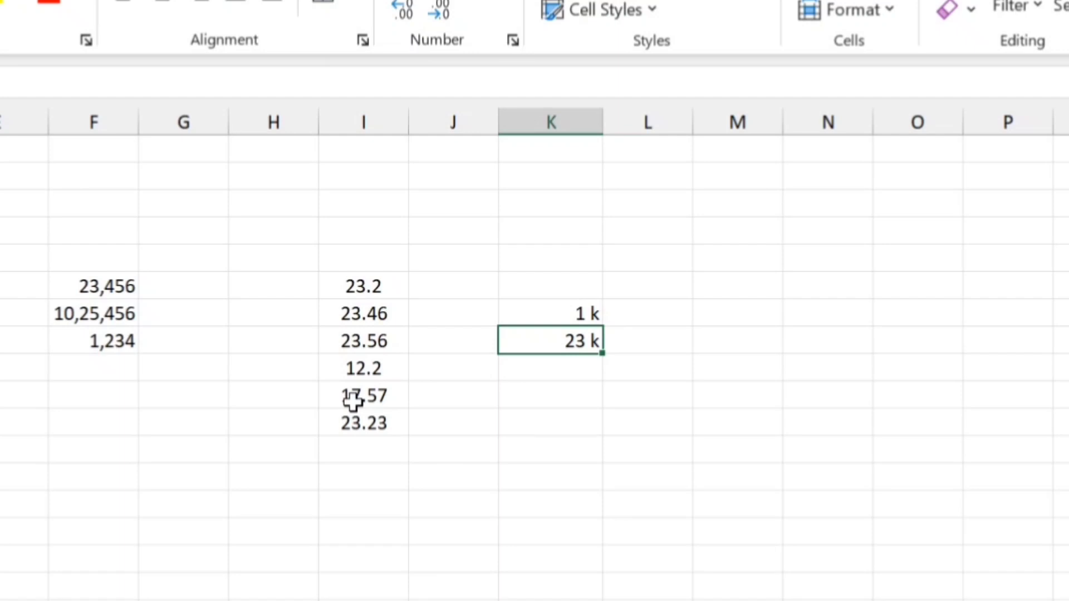
# - Enter 23456 in cell L11
pyautogui.click(664, 423)
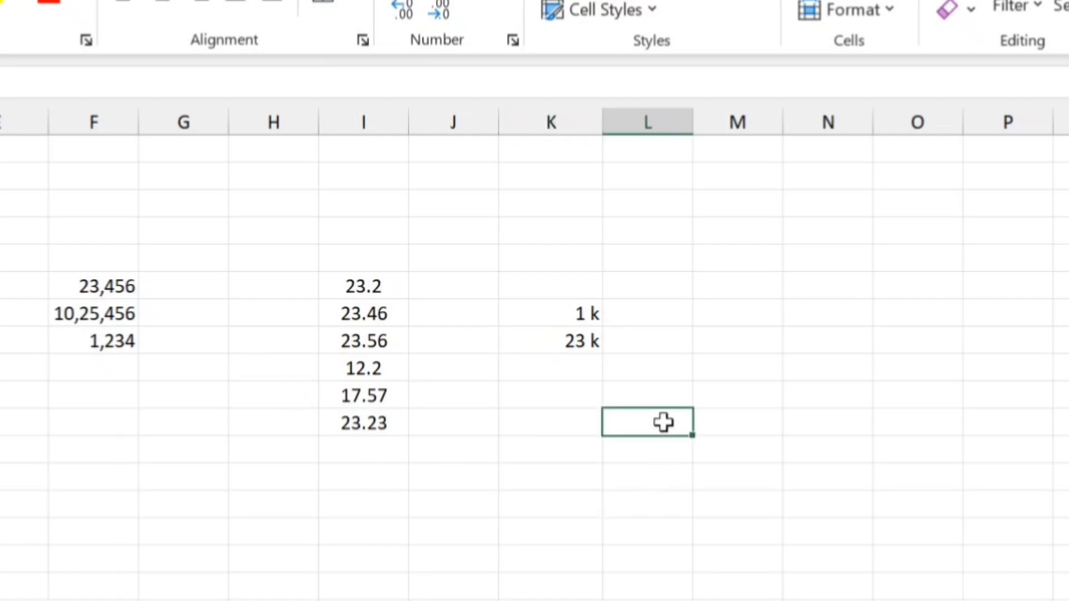
pyautogui.write('23')
pyautogui.press('Return')
pyautogui.click(663, 423)
pyautogui.write('23456')
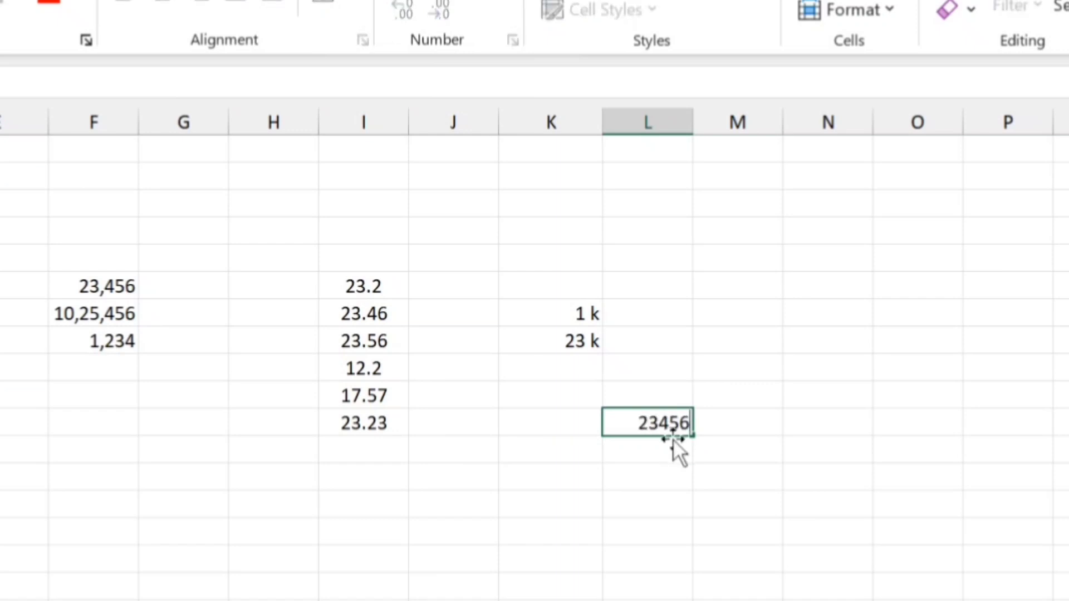
pyautogui.press('Return')
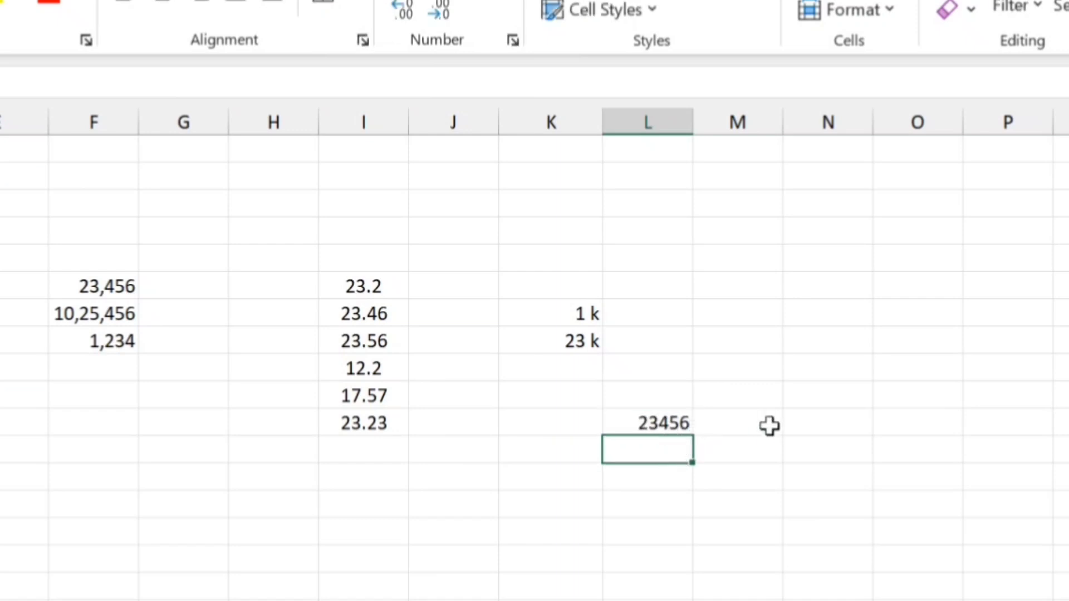
# - Enter -12345, 234, 45 and -12 in cells L12 to L15
pyautogui.write('-12345')
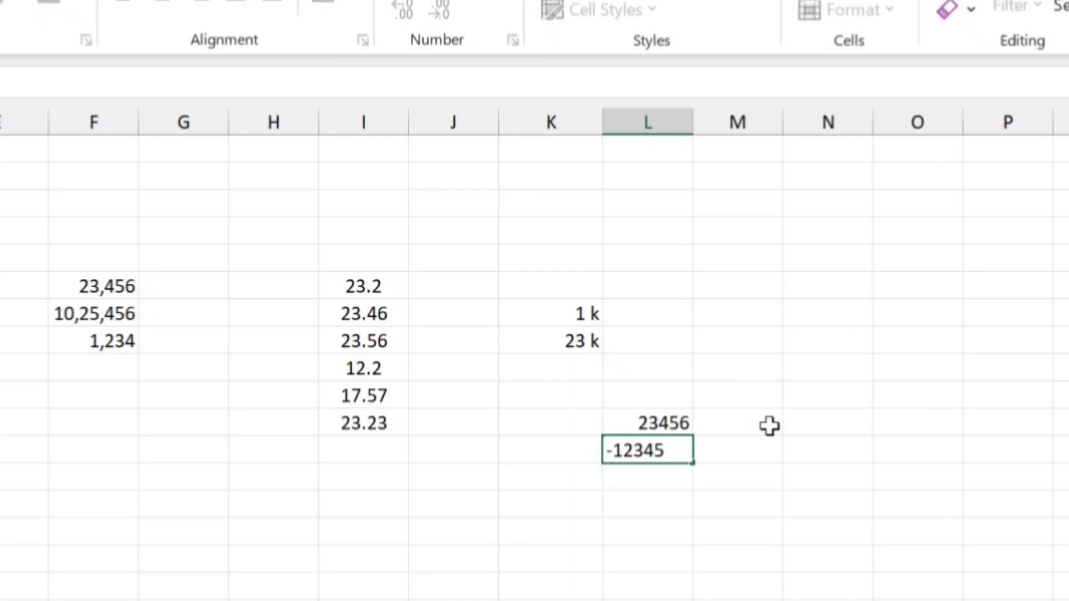
pyautogui.press('Return')
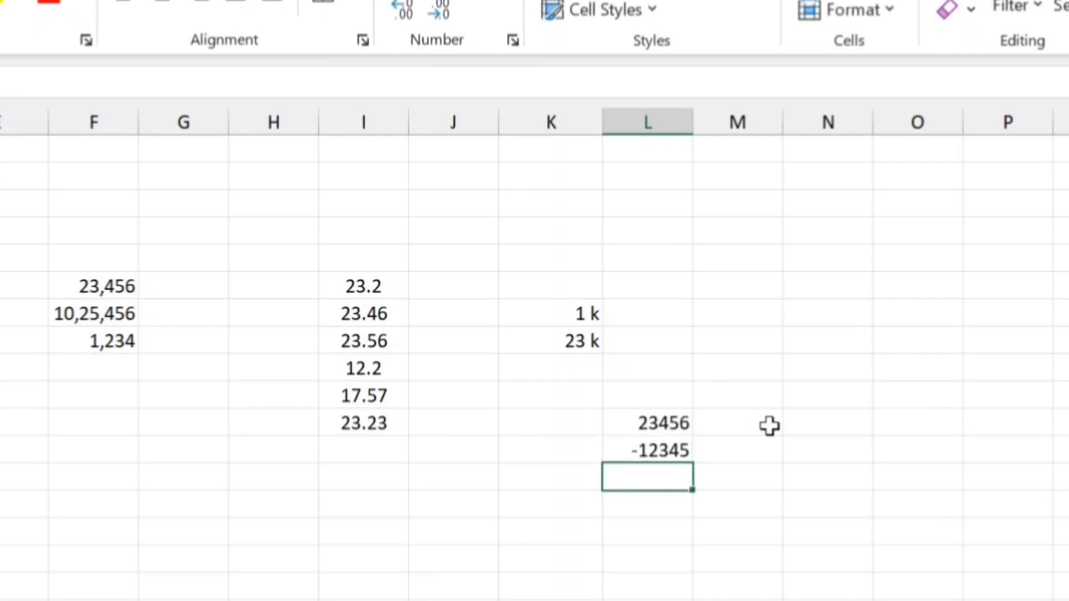
pyautogui.write('234')
pyautogui.press('Return')
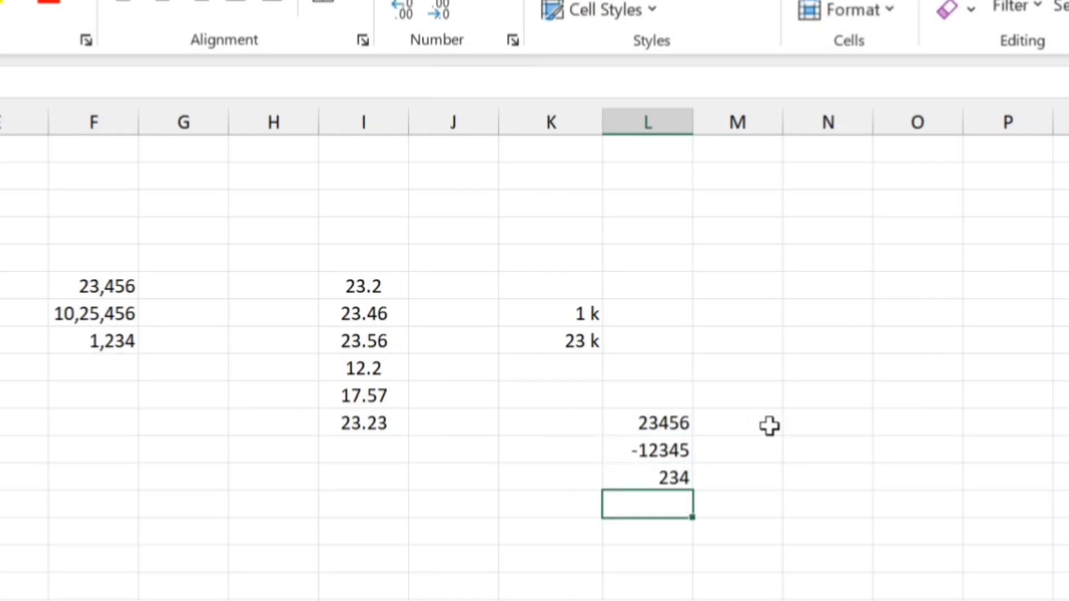
pyautogui.write('45')
pyautogui.press('Return')
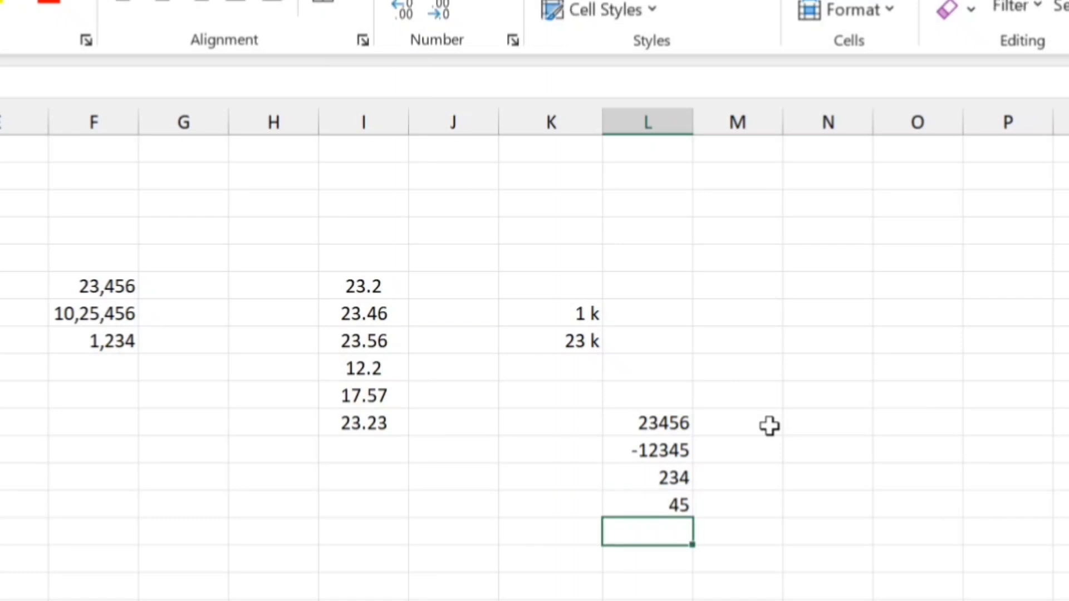
pyautogui.write('-12')
pyautogui.click(774, 469)
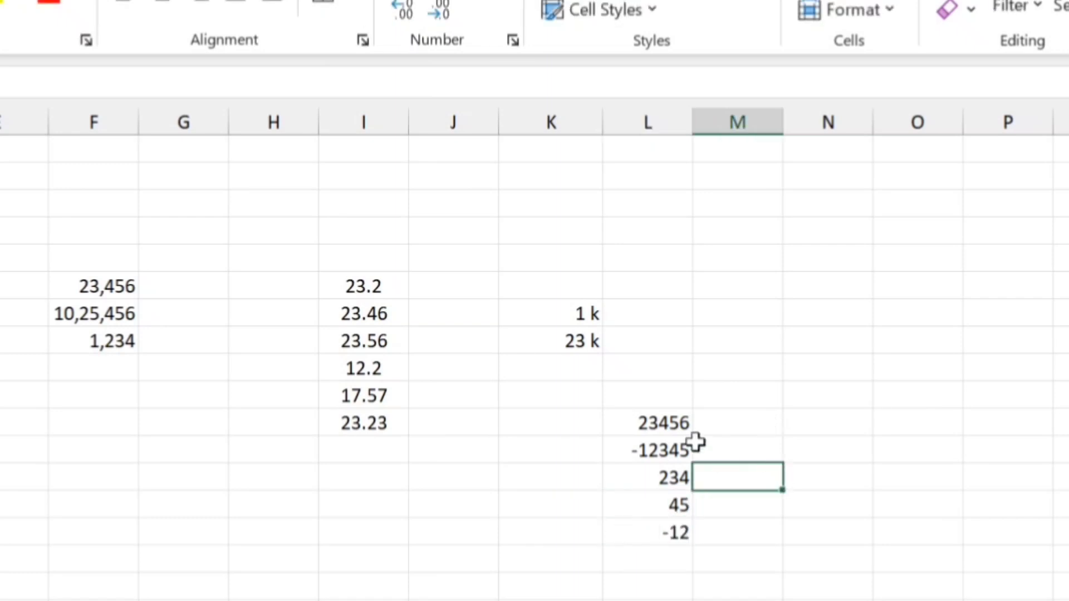
# - Apply the custom number format ;;; to cells L11 to L15 to hide their values
pyautogui.click(663, 423)
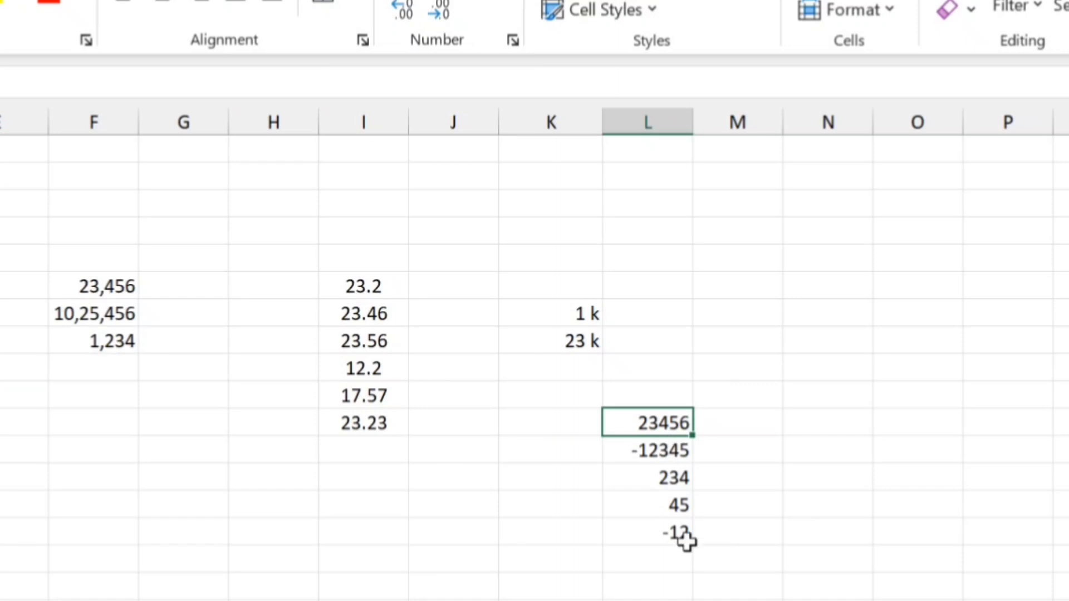
pyautogui.moveTo(656, 425); pyautogui.dragTo(663, 529)
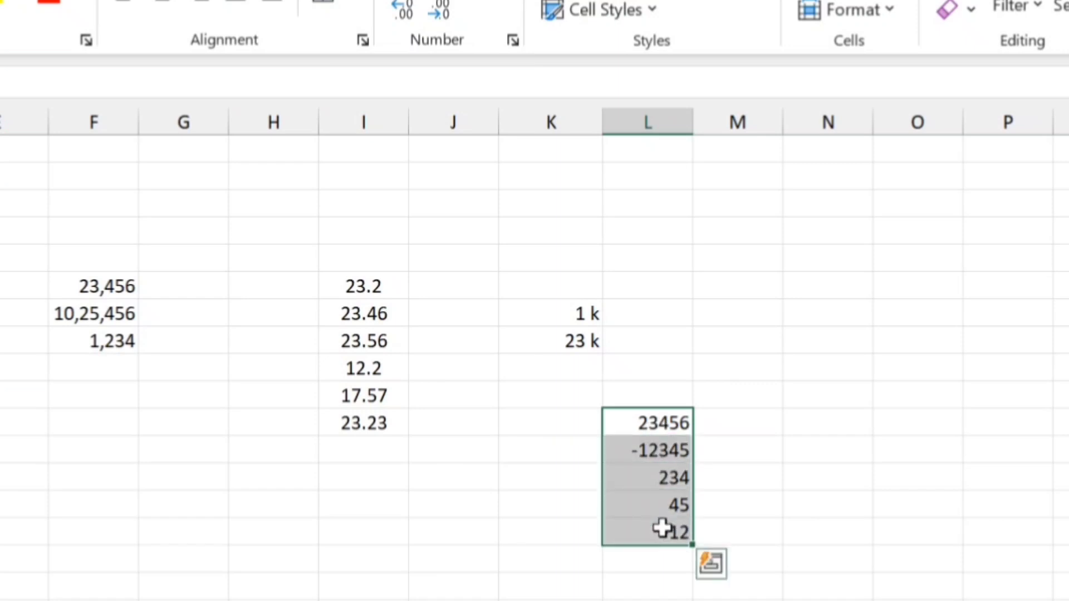
pyautogui.hotkey('ctrl', '1')
pyautogui.moveTo(477, 12); pyautogui.dragTo(0, 56)
pyautogui.click(77, 327)
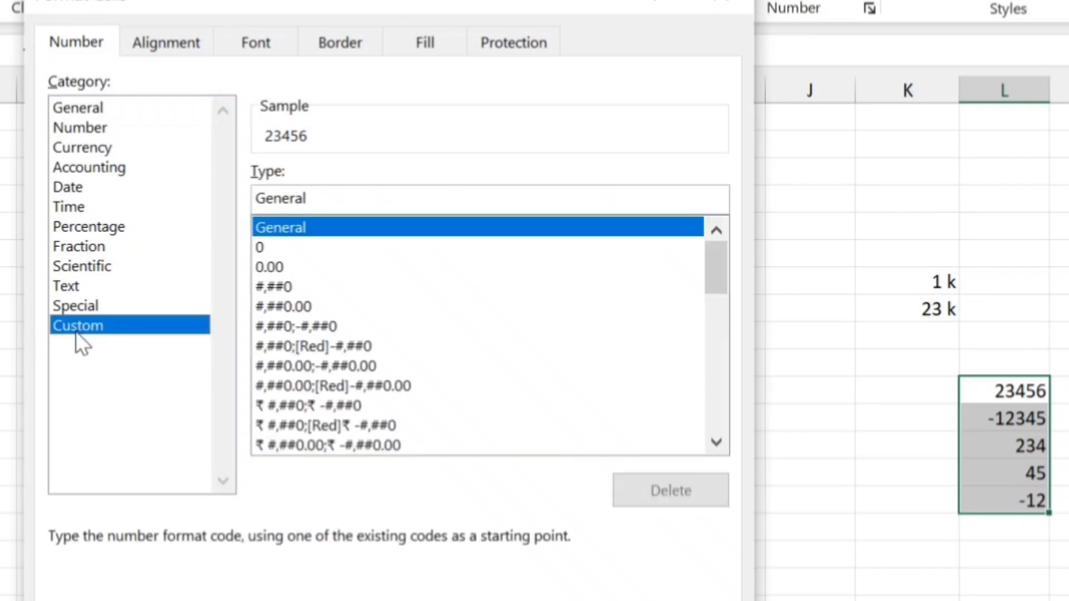
pyautogui.click(341, 192)
pyautogui.press('BackSpace')
pyautogui.press('BackSpace')
pyautogui.press('BackSpace')
pyautogui.press('BackSpace')
pyautogui.press('BackSpace')
pyautogui.press('BackSpace')
pyautogui.press('BackSpace')
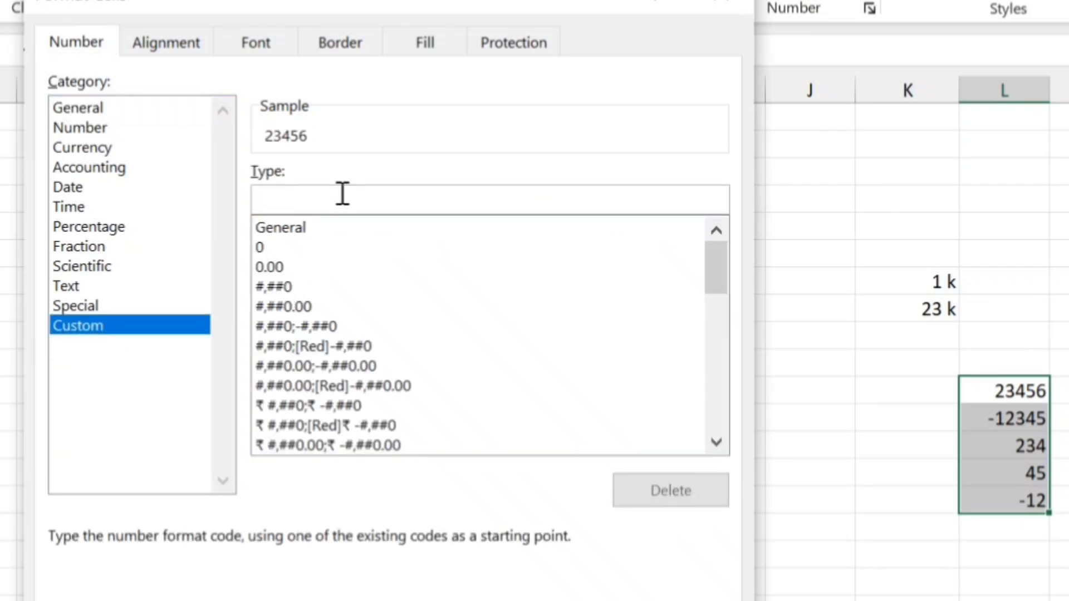
pyautogui.write('fdf')
pyautogui.press('BackSpace')
pyautogui.press('BackSpace')
pyautogui.press('BackSpace')
pyautogui.write(';')
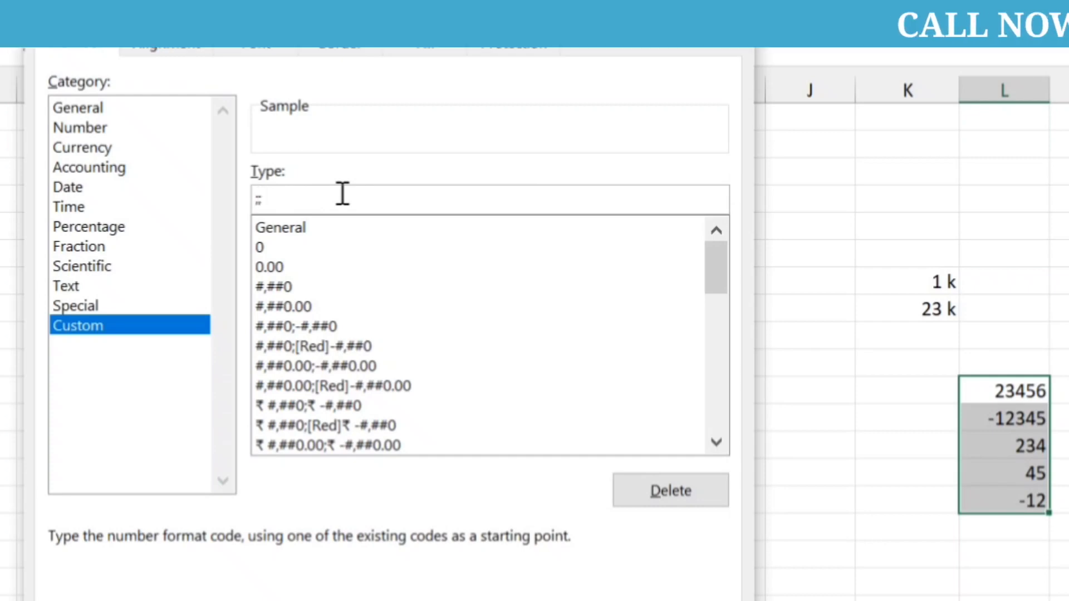
pyautogui.write(';')
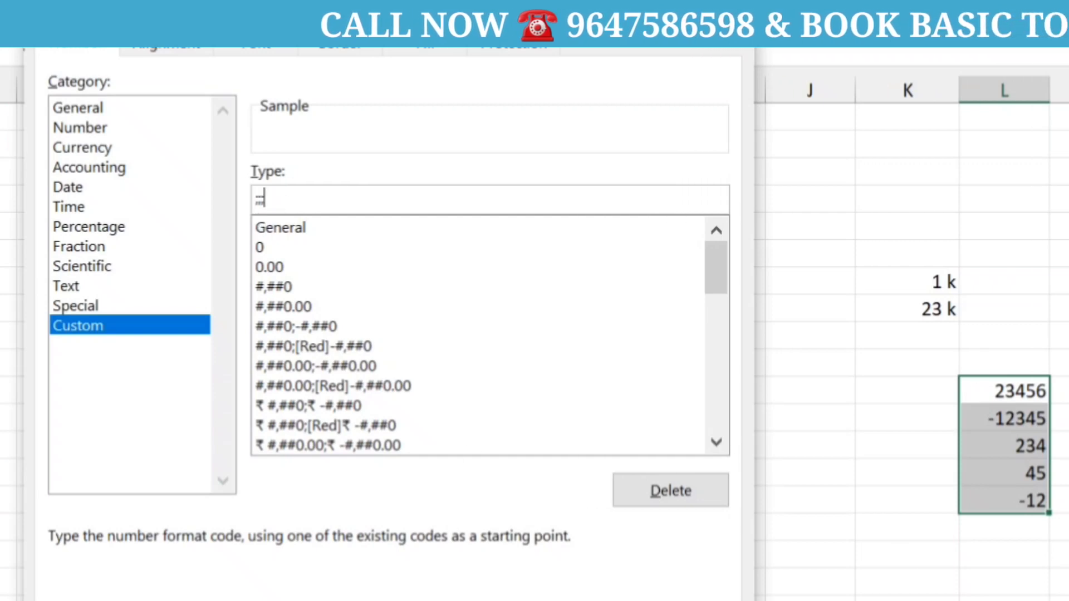
pyautogui.press('Return')
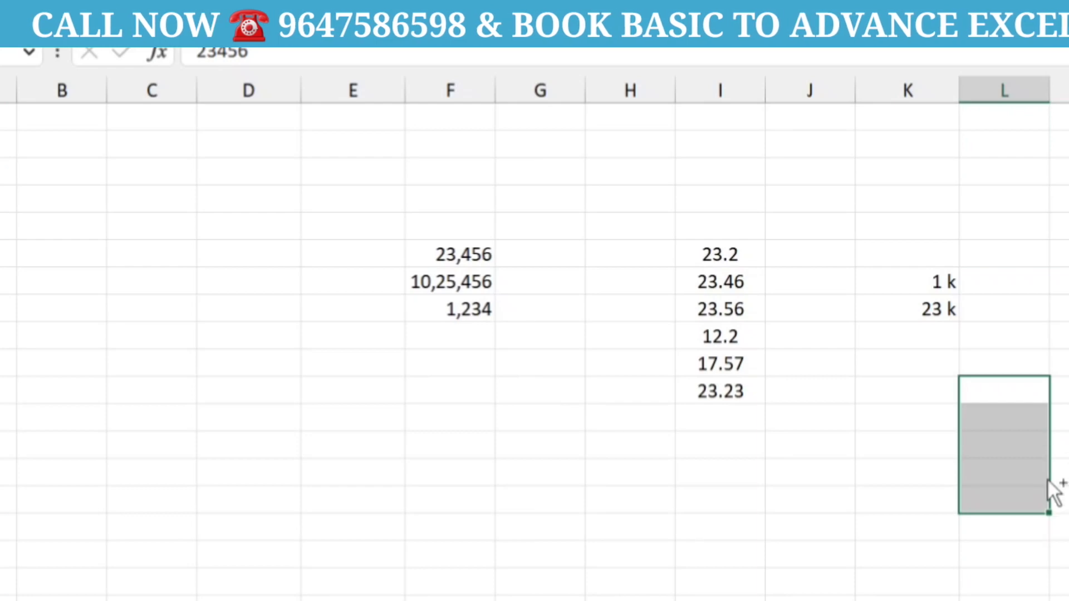
# - Clear the ;;; custom format code from cells L11 to L15
pyautogui.hotkey('ctrl', '1')
pyautogui.press('BackSpace')
pyautogui.press('BackSpace')
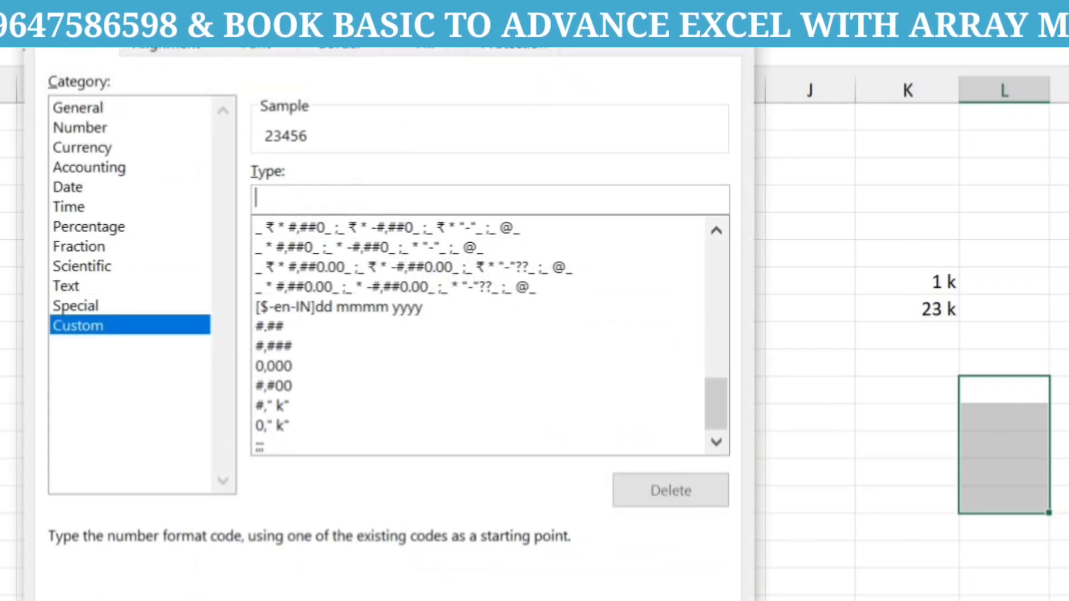
pyautogui.press('Return')
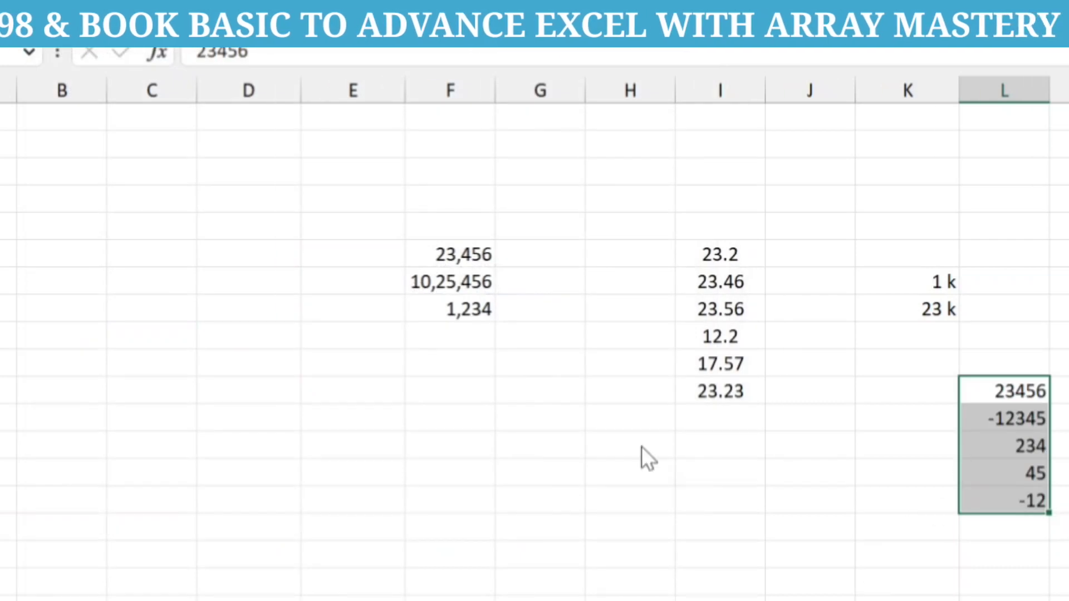
# - Replace the General code for cells L11 to L15 with a custom format starting with #,### for positive numbers
pyautogui.hotkey('ctrl', '1')
pyautogui.click(114, 326)
pyautogui.moveTo(312, 4); pyautogui.dragTo(243, 27)
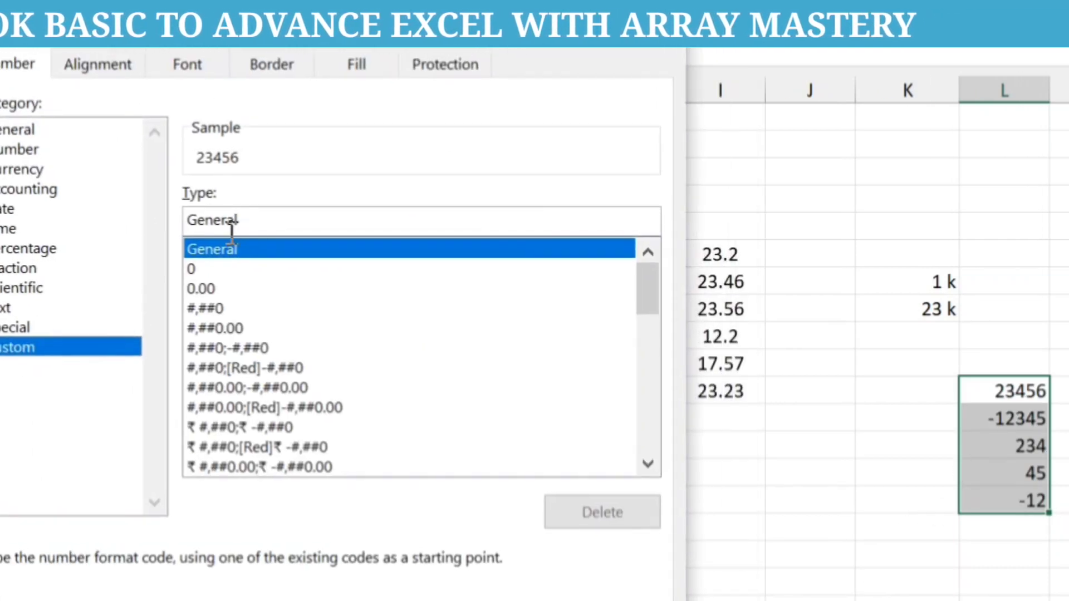
pyautogui.click(253, 226)
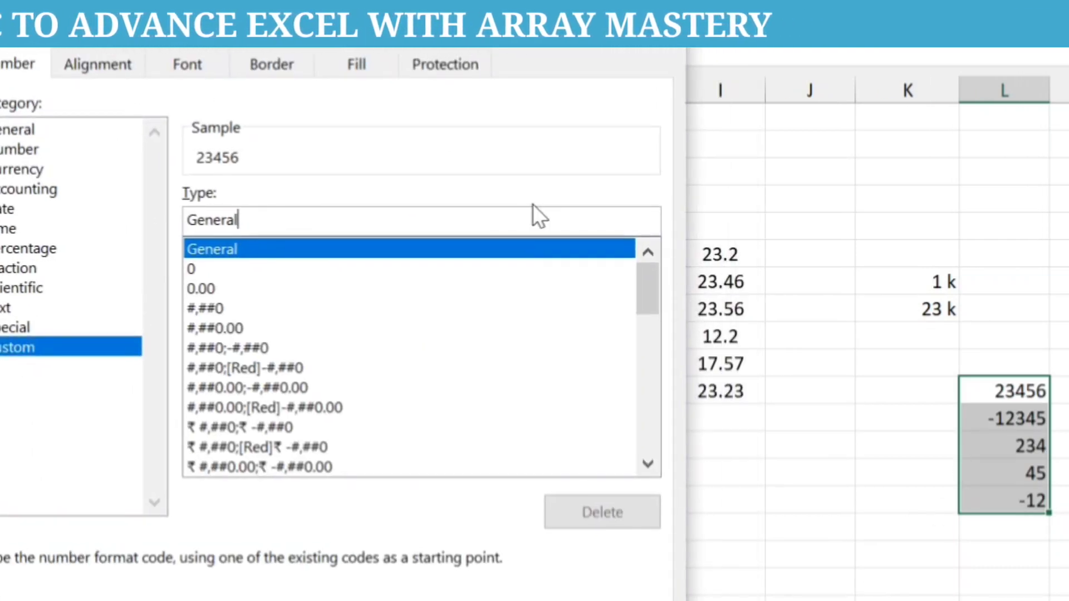
pyautogui.press('BackSpace')
pyautogui.press('BackSpace')
pyautogui.press('BackSpace')
pyautogui.press('BackSpace')
pyautogui.press('BackSpace')
pyautogui.press('BackSpace')
pyautogui.press('BackSpace')
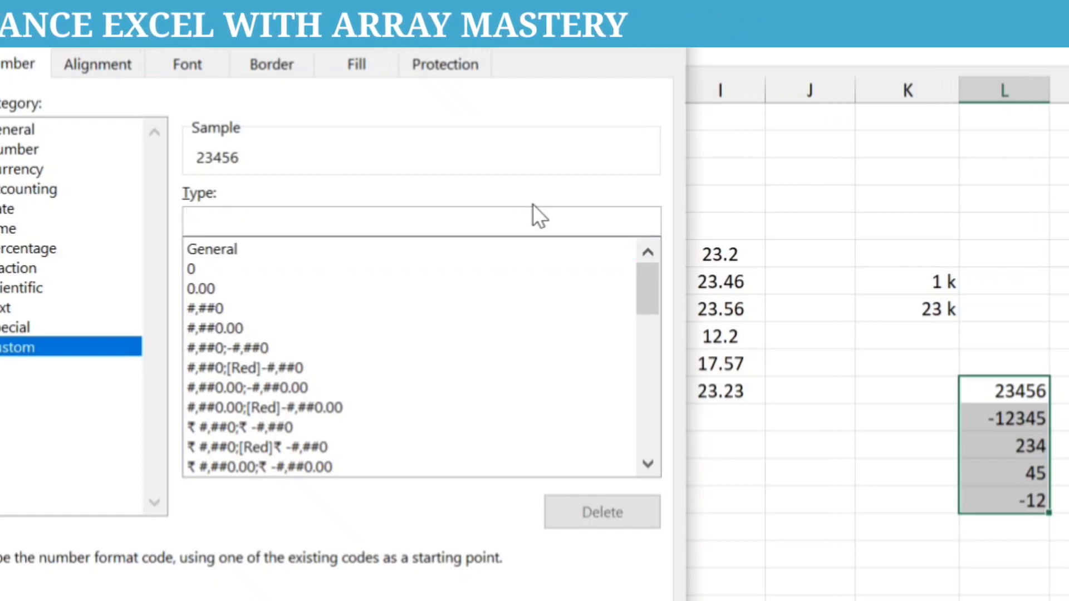
pyautogui.write('#')
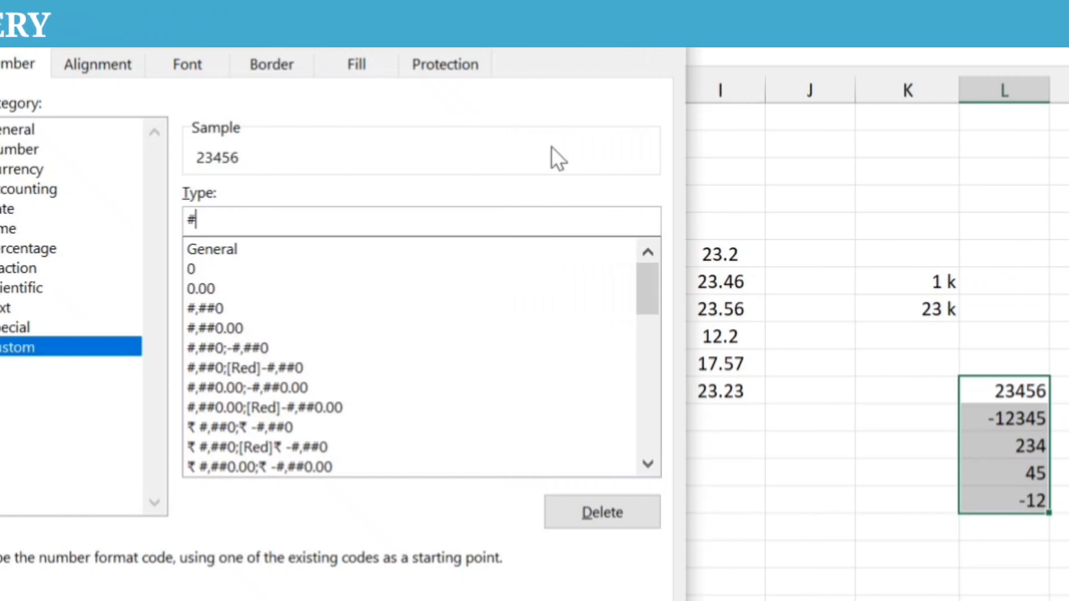
pyautogui.write(',')
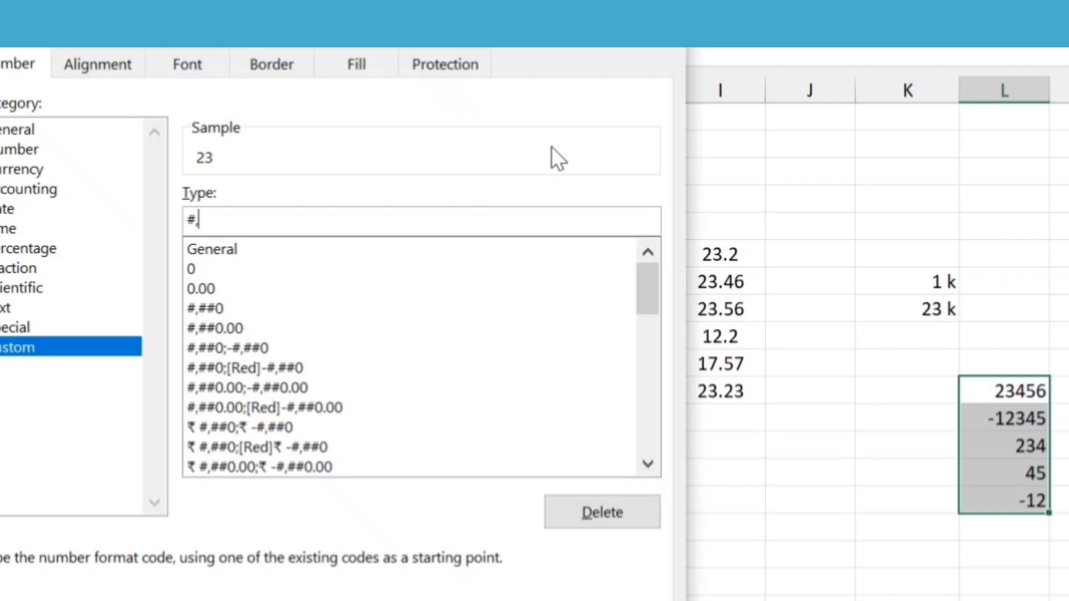
pyautogui.write('#')
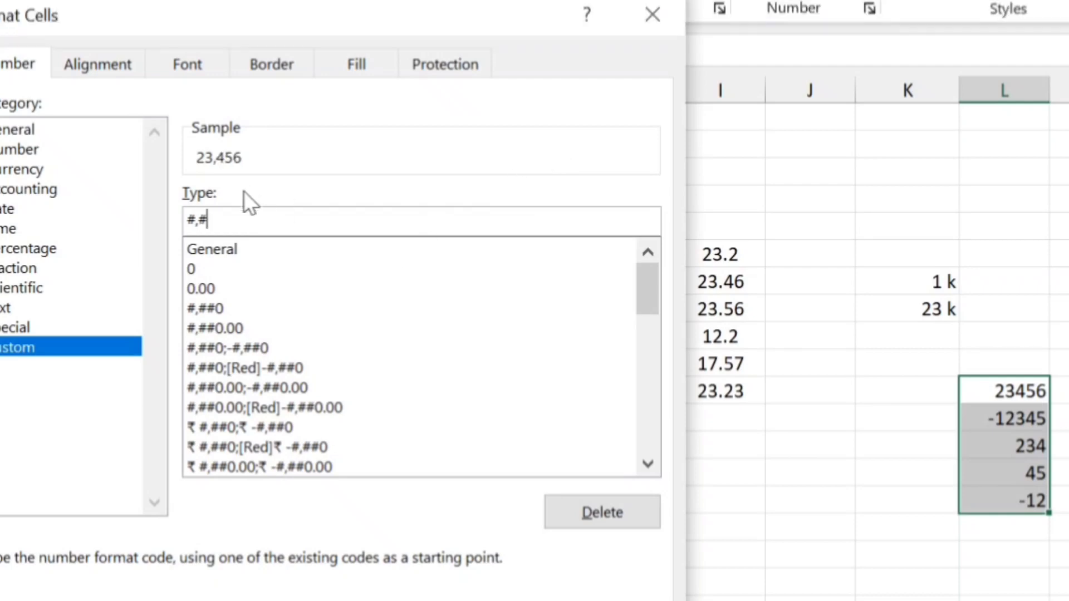
pyautogui.write('##')
# - Add the negative-number section -[red]#,### after a semicolon in the custom code and apply the format
pyautogui.write(';')
pyautogui.write('[red]')
pyautogui.press('Left')
pyautogui.press('Left')
pyautogui.press('Left')
pyautogui.press('Left')
pyautogui.press('Left')
pyautogui.write('-')
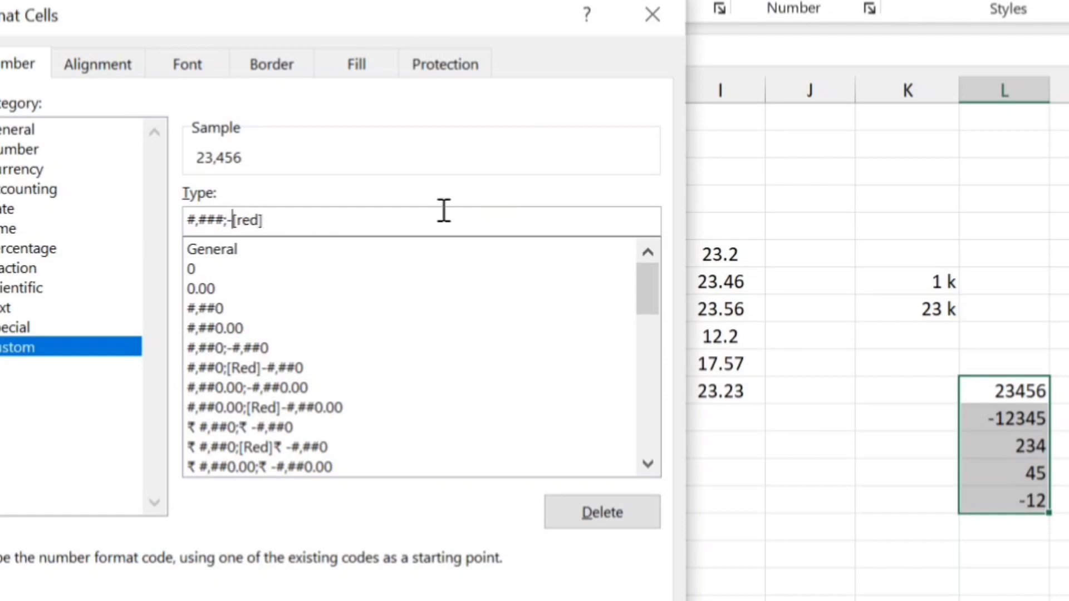
pyautogui.click(286, 224)
pyautogui.write('#,###')
pyautogui.press('Return')
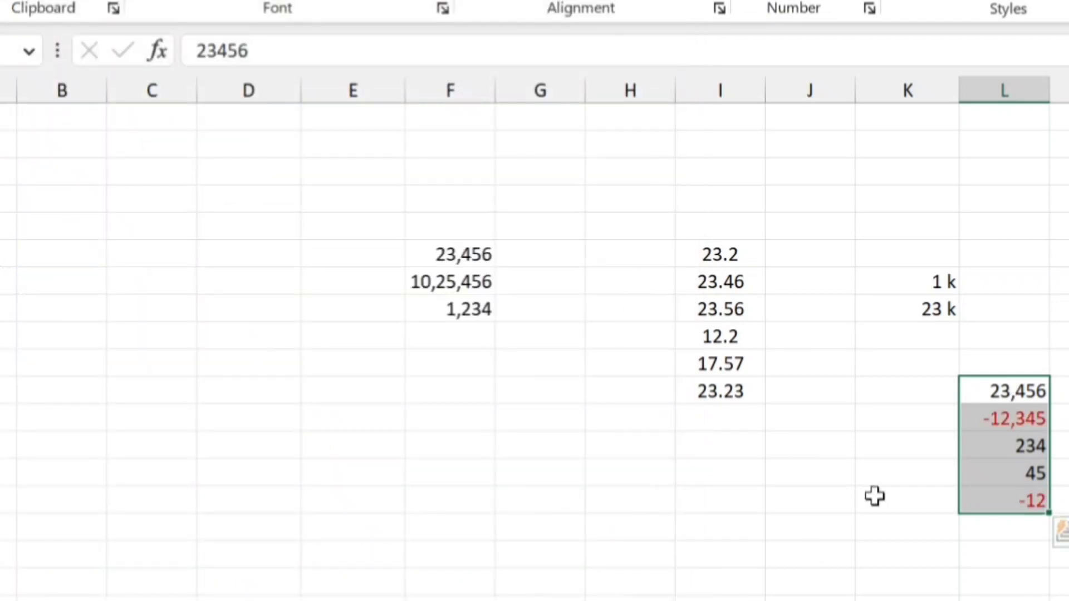
# - Check the formatted values in column L and enter -12345 in cell L15
pyautogui.click(997, 418)
pyautogui.click(1006, 503)
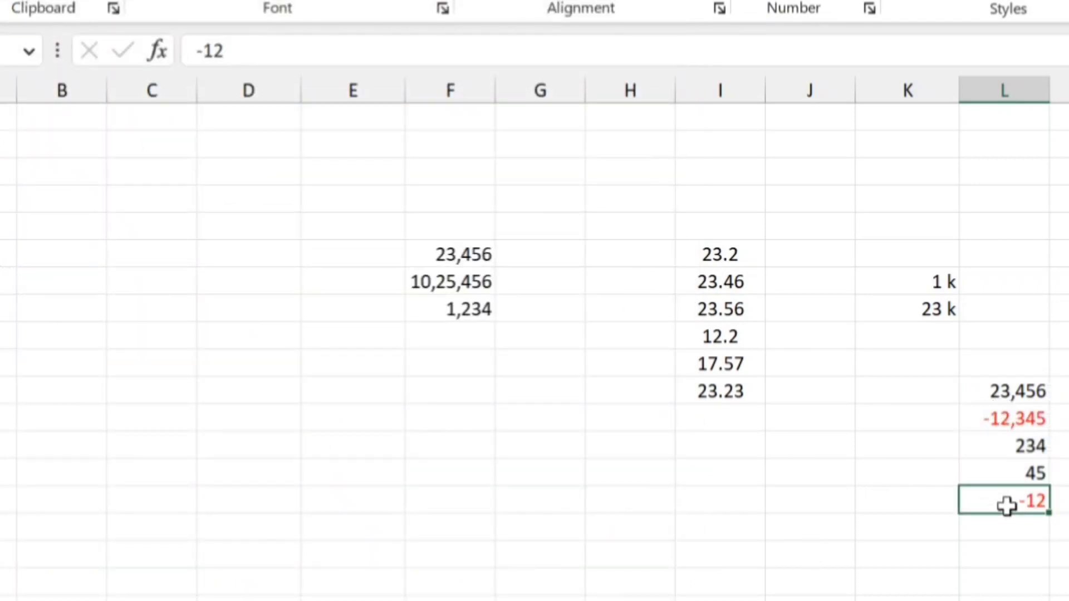
pyautogui.click(1023, 477)
pyautogui.click(1021, 501)
pyautogui.write('2')
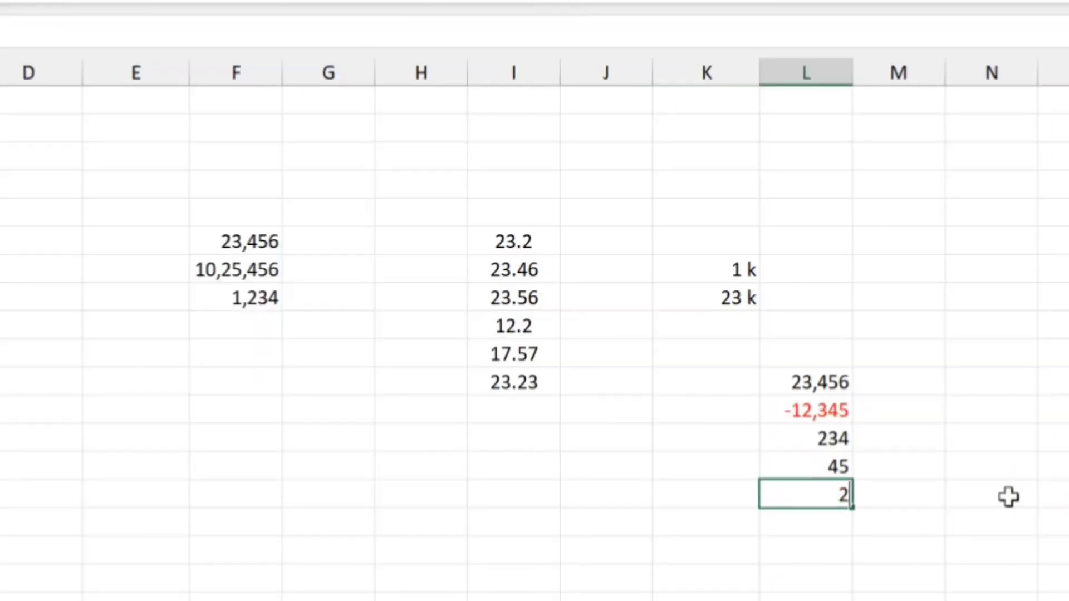
pyautogui.press('BackSpace')
pyautogui.write('-12345')
pyautogui.press('Return')
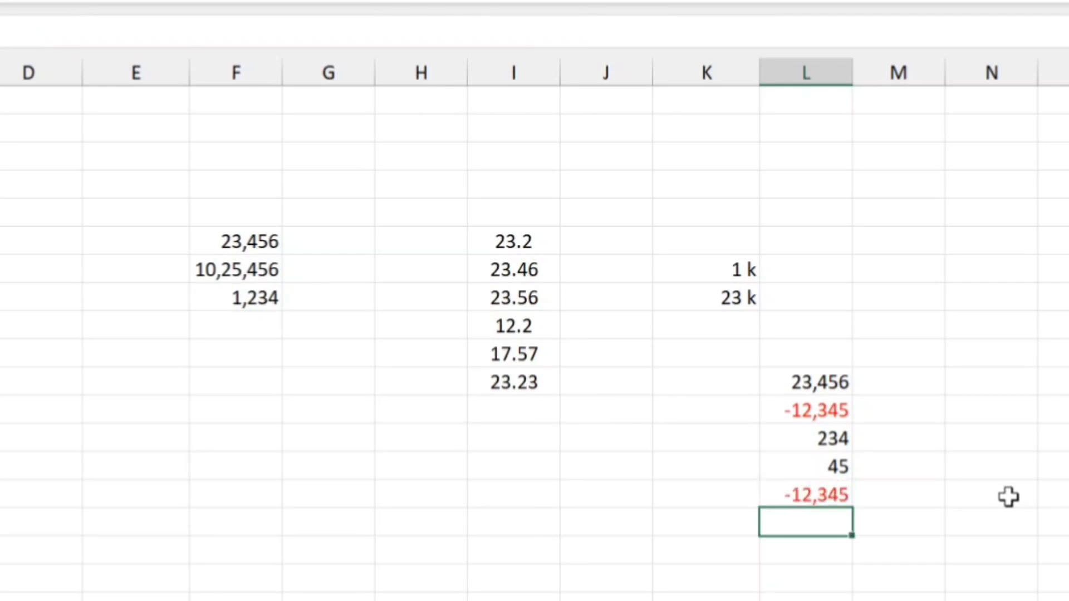
# - Add the zero section ;[red]0 to the custom format code of cells L11 to L15 and apply it
pyautogui.press('Up')
pyautogui.moveTo(814, 381); pyautogui.dragTo(816, 488)
pyautogui.hotkey('ctrl', '1')
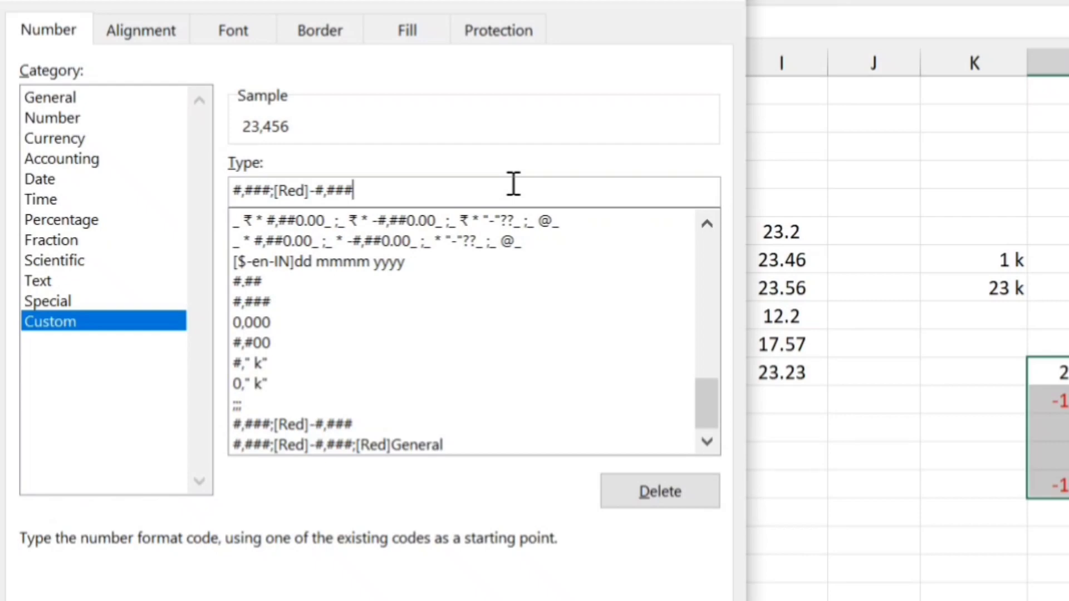
pyautogui.write(';[red]0')
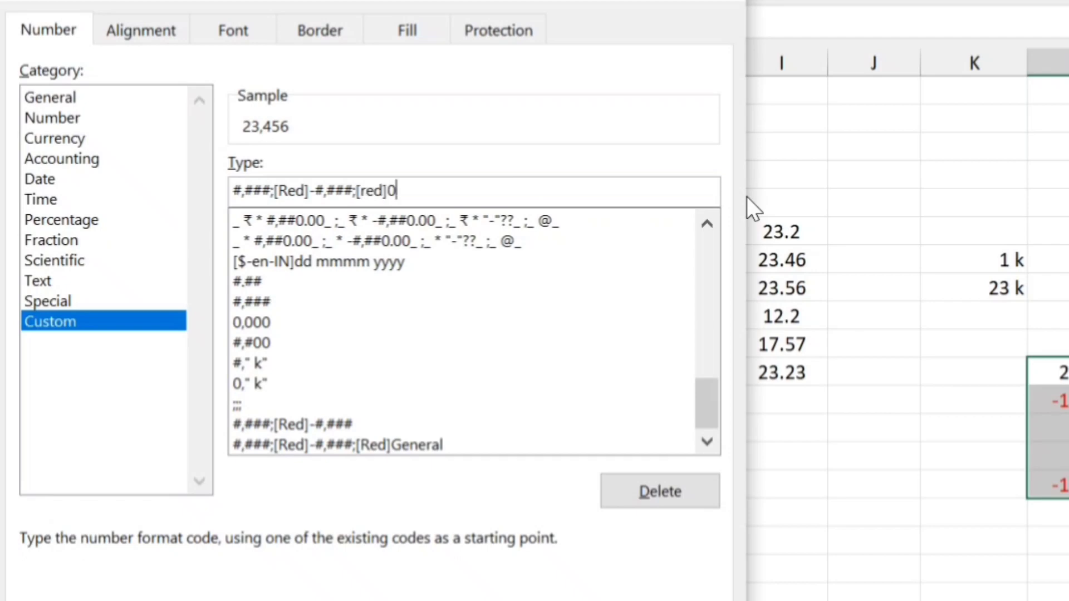
pyautogui.press('Return')
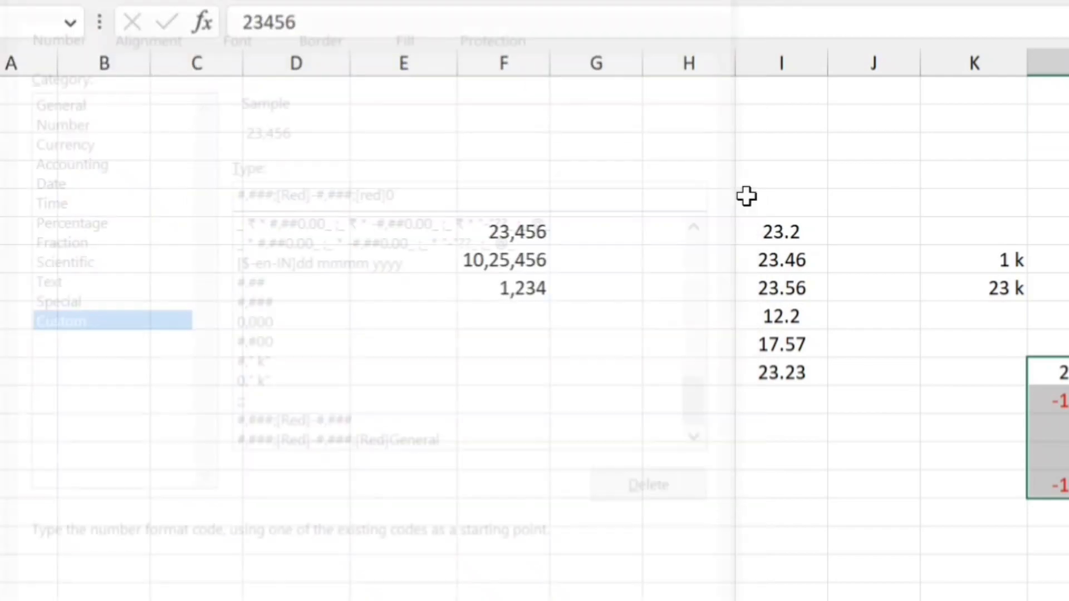
# - Enter 0 in cell L14
pyautogui.click(1052, 456)
pyautogui.write('0')
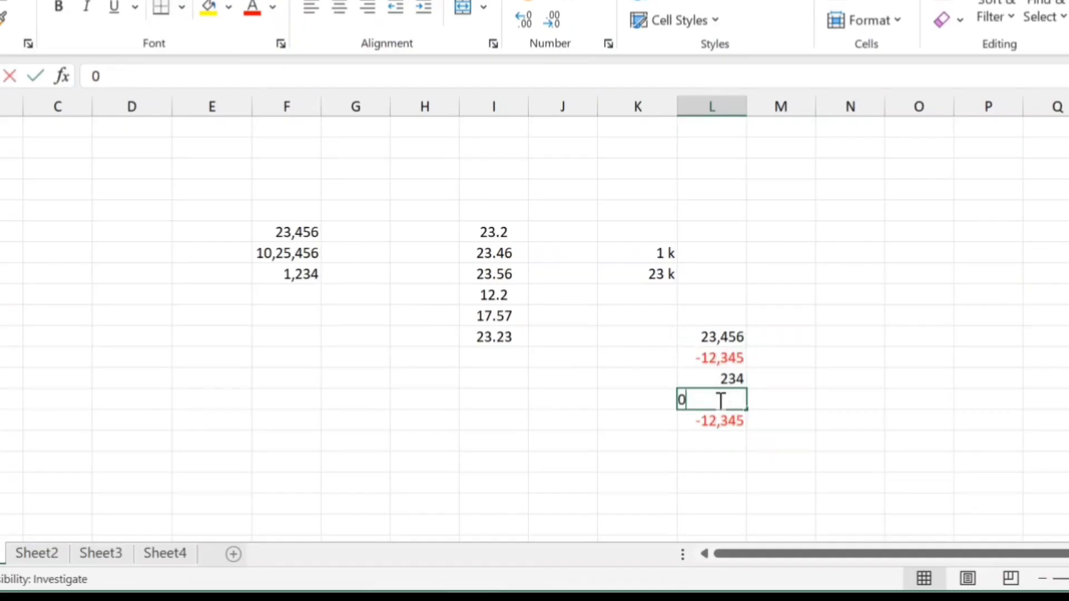
pyautogui.press('Tab')
# - Replace the 0 in the zero section of cell L14's custom format code with General and recheck the code
pyautogui.click(721, 401)
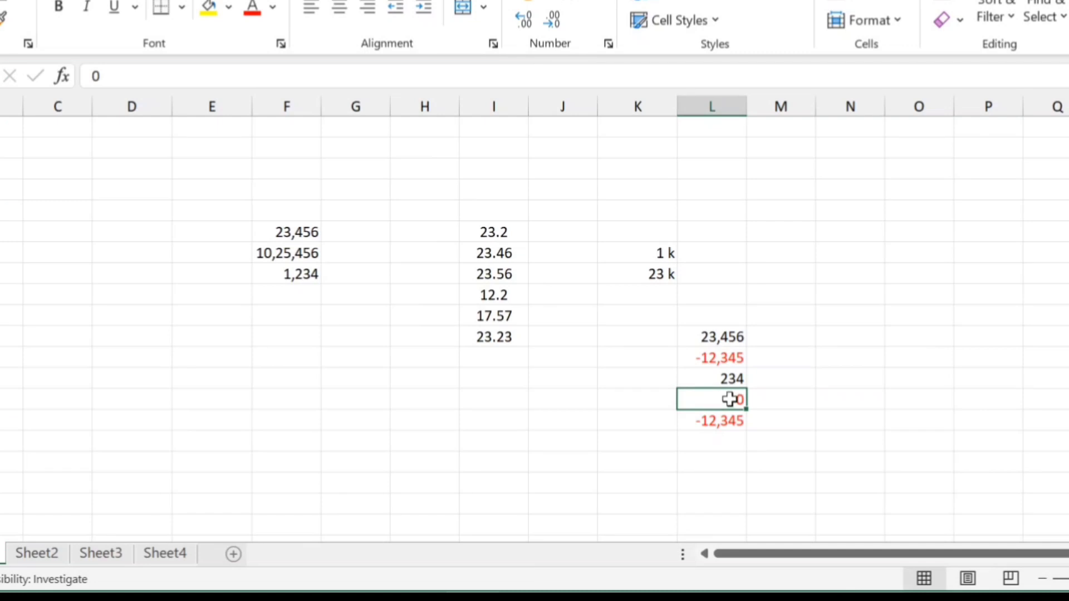
pyautogui.hotkey('ctrl', '1')
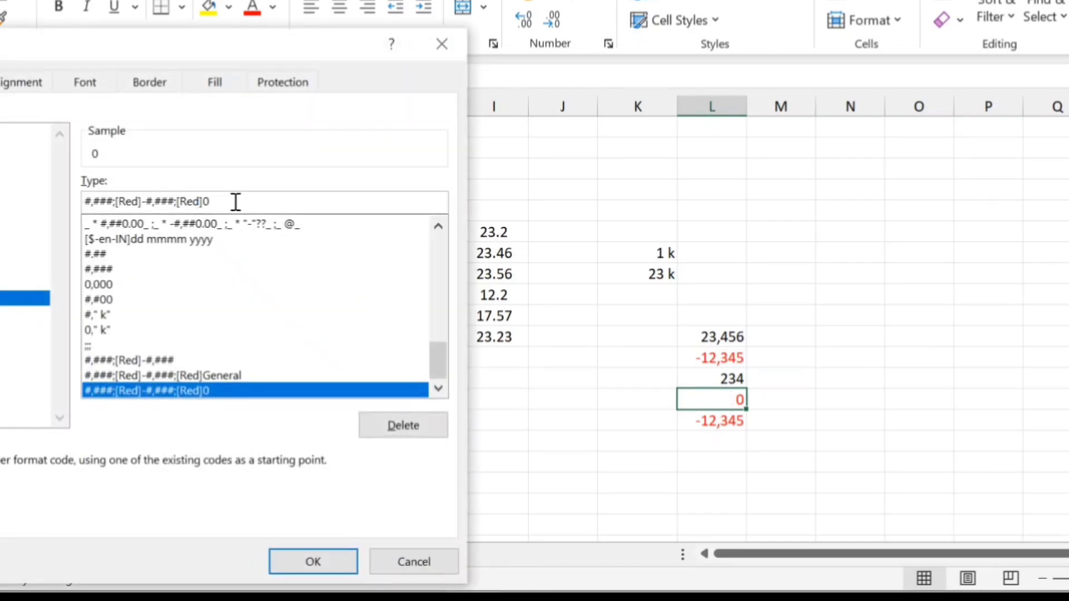
pyautogui.press('BackSpace')
pyautogui.write('gen')
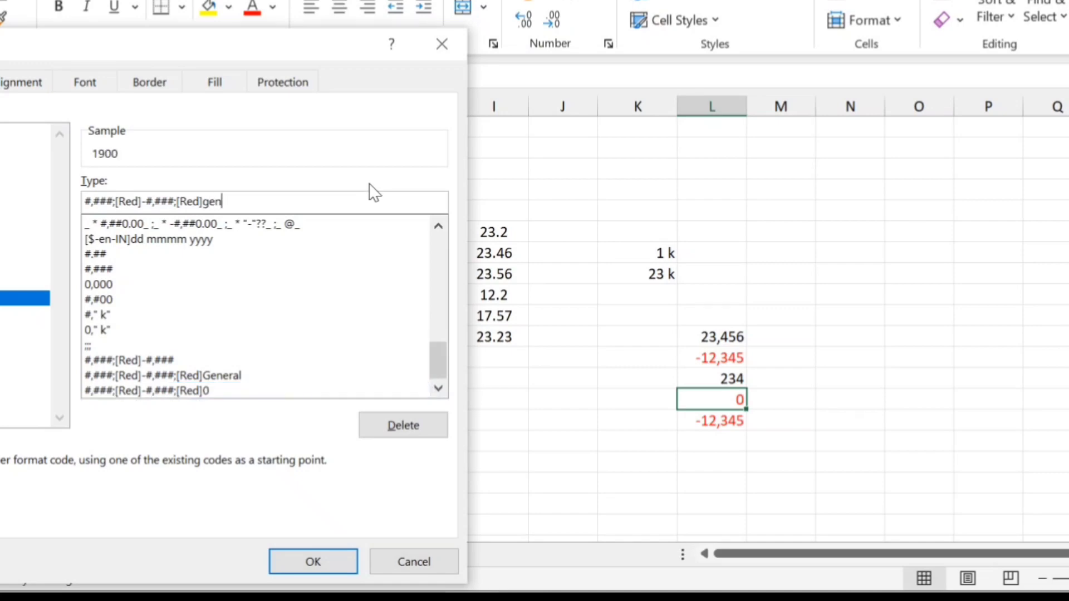
pyautogui.write('eral')
pyautogui.press('Return')
pyautogui.hotkey('ctrl', '1')
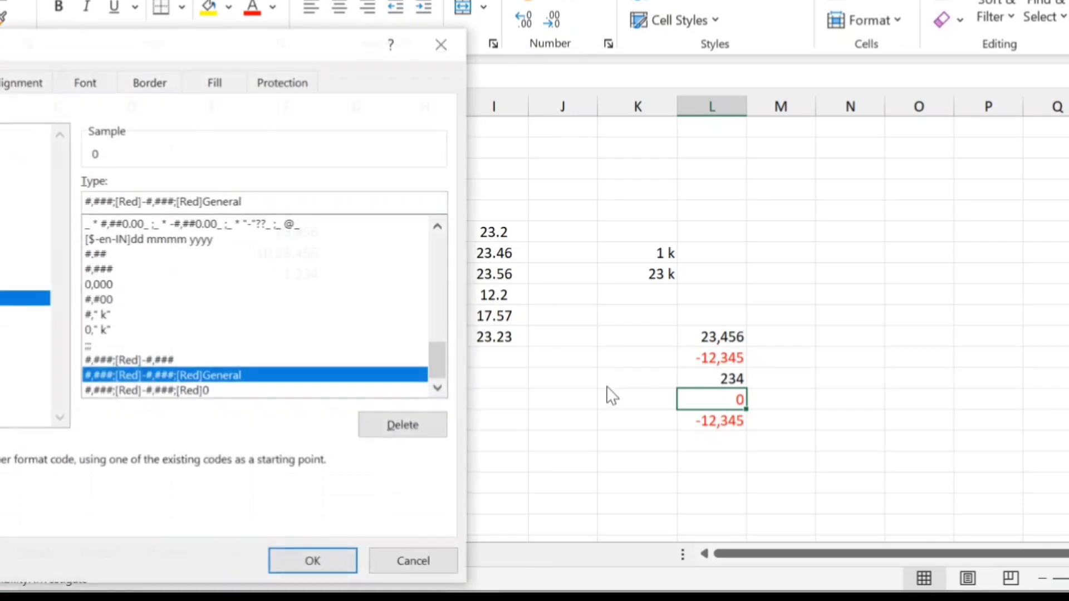
pyautogui.press('Escape')
# - Enter a name as text in cell L14, then undo the entry
pyautogui.write('ramesh')
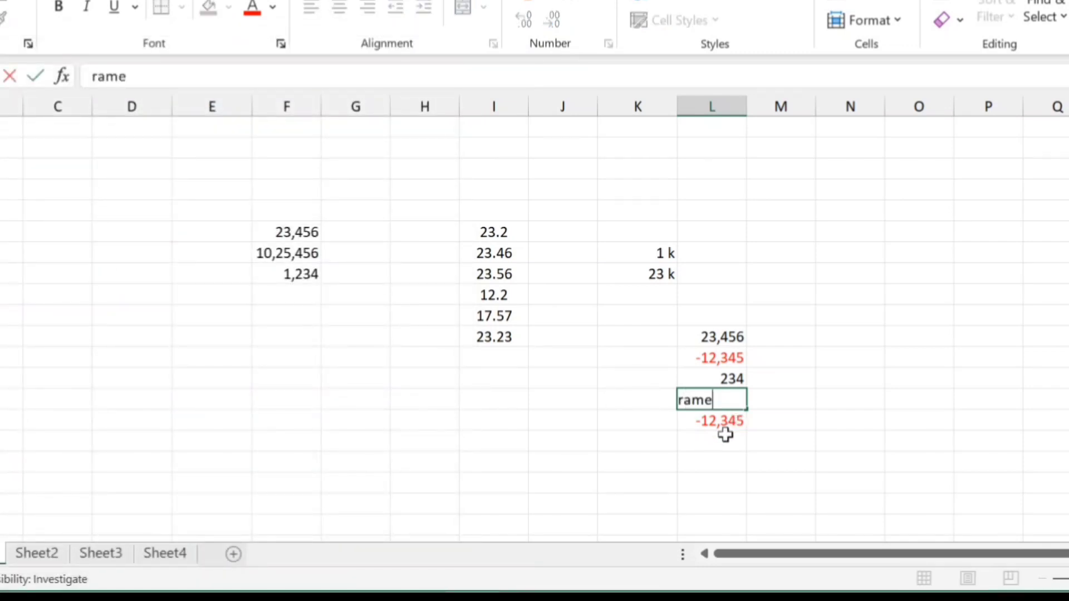
pyautogui.press('Return')
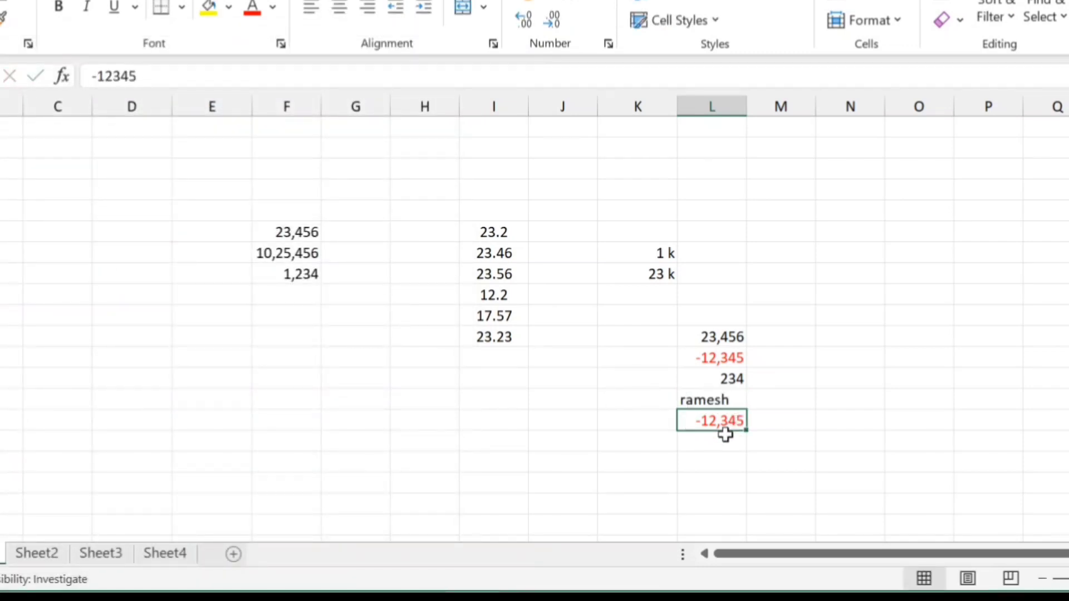
pyautogui.press('Up')
pyautogui.hotkey('ctrl', 'z')
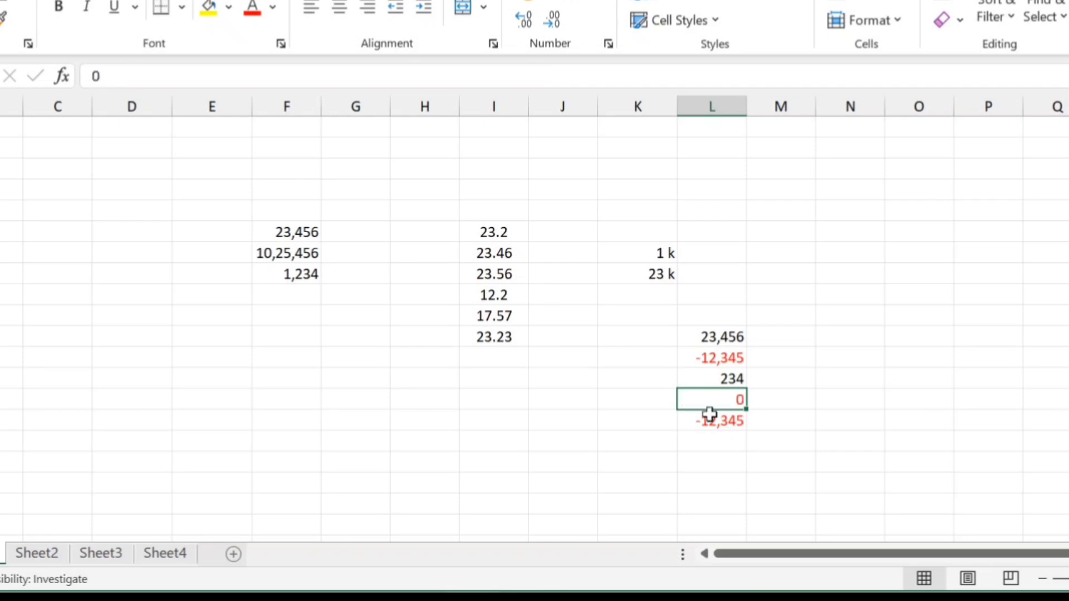
# - Append a semicolon with an empty text section to cell L14's custom format code and enter a name in the cell
pyautogui.hotkey('ctrl', '1')
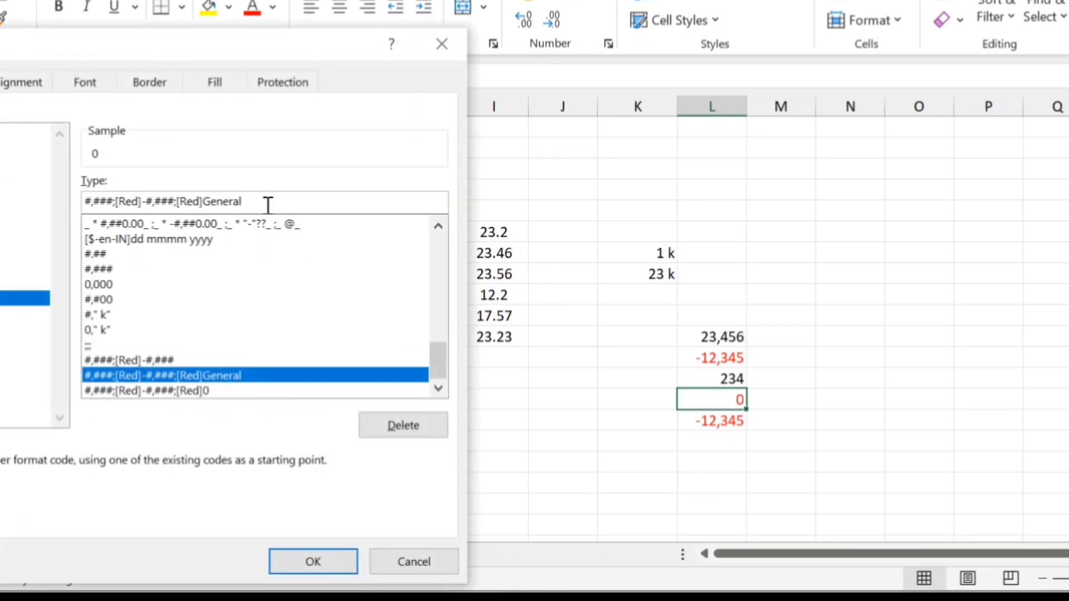
pyautogui.write(';')
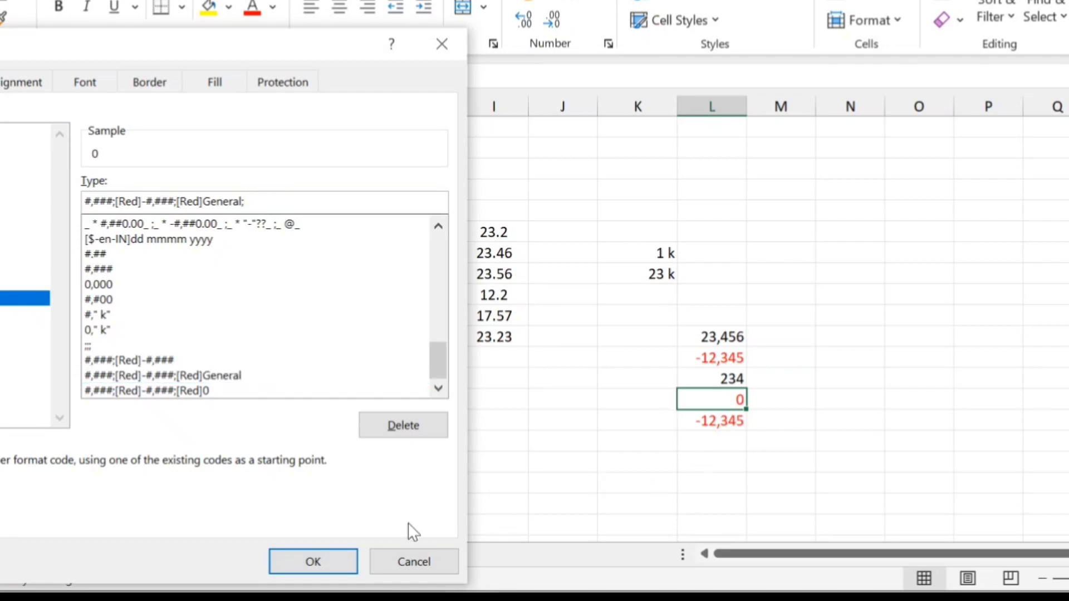
pyautogui.click(330, 557)
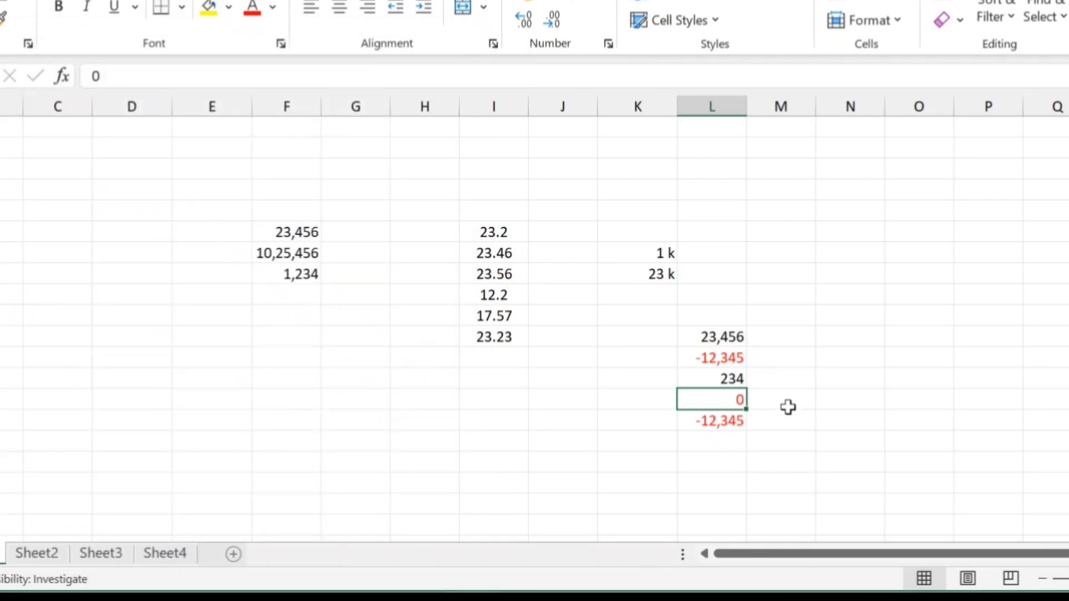
pyautogui.write('ramesh')
pyautogui.press('Return')
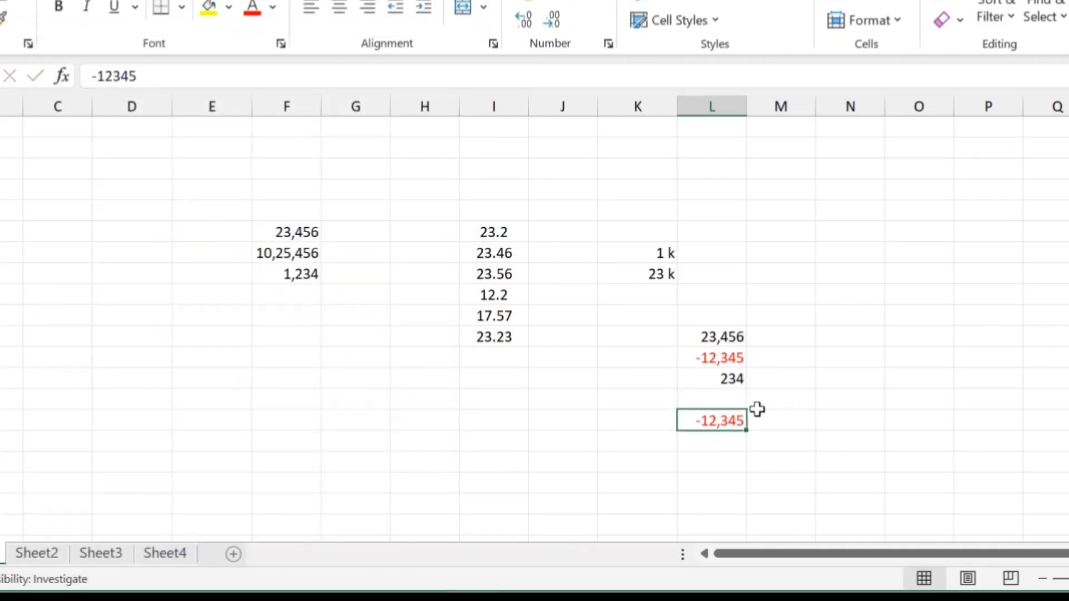
# - Add General as the text section of cell L14's custom format code, after the last semicolon
pyautogui.click(719, 399)
pyautogui.hotkey('ctrl', '1')
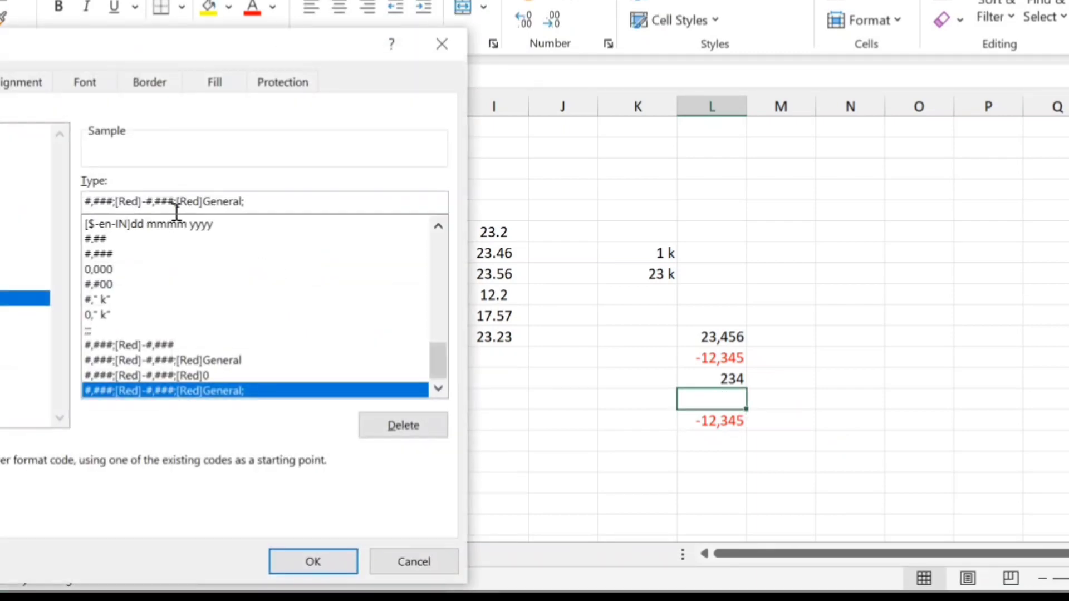
pyautogui.click(252, 204)
pyautogui.write('genera')
pyautogui.press('BackSpace')
pyautogui.press('BackSpace')
pyautogui.press('BackSpace')
pyautogui.press('BackSpace')
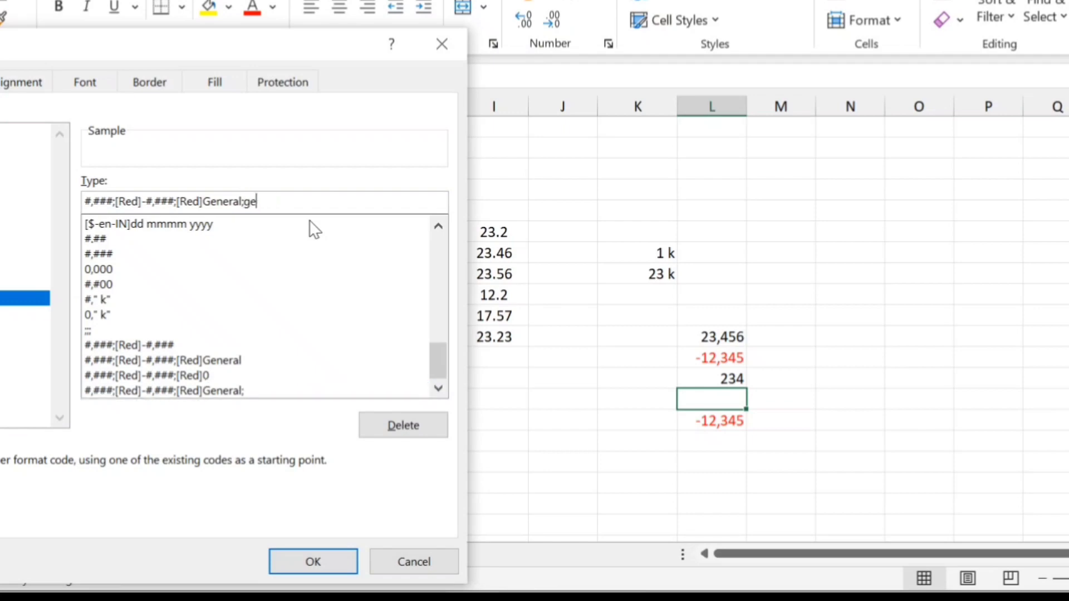
pyautogui.write('e')
pyautogui.press('BackSpace')
pyautogui.write('neral')
pyautogui.press('Return')
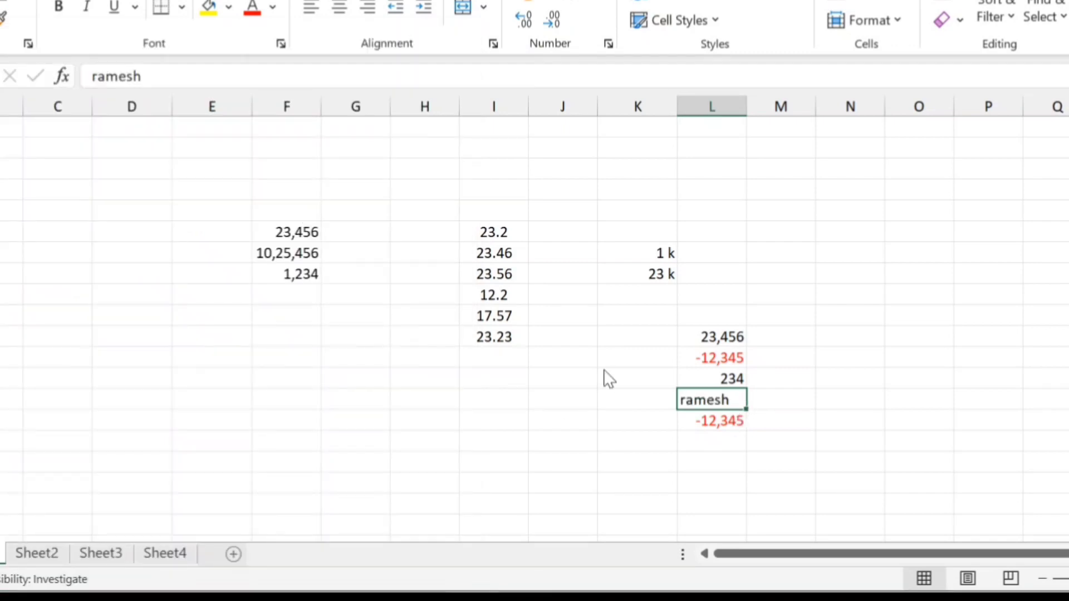
# - Append a text section with the code ;[green]general to cell L14's custom format code
pyautogui.hotkey('ctrl', '1')
pyautogui.click(202, 201)
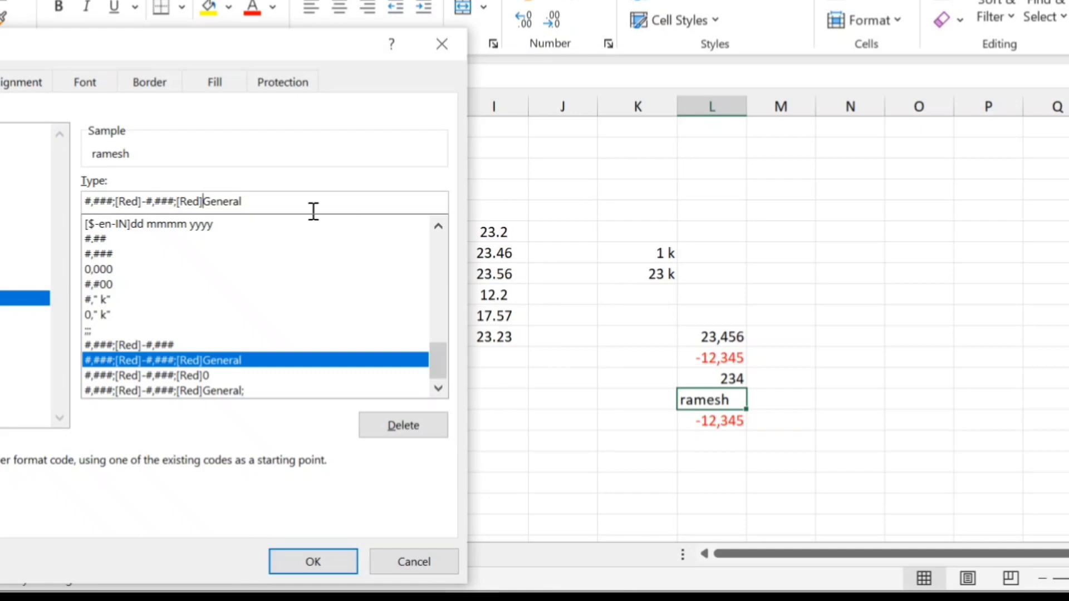
pyautogui.click(287, 202)
pyautogui.write(';')
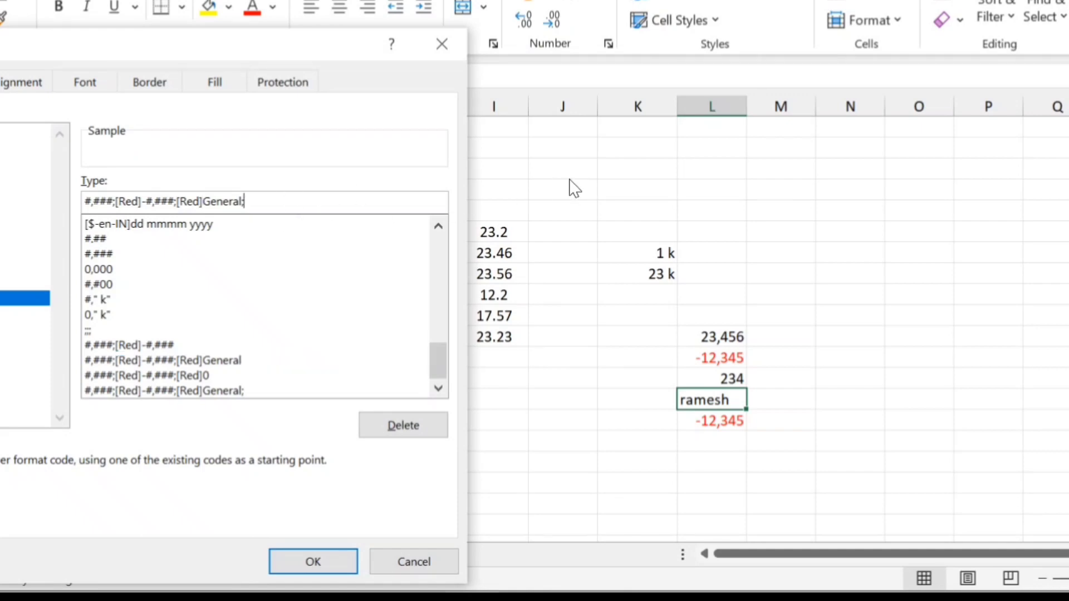
pyautogui.write('[')
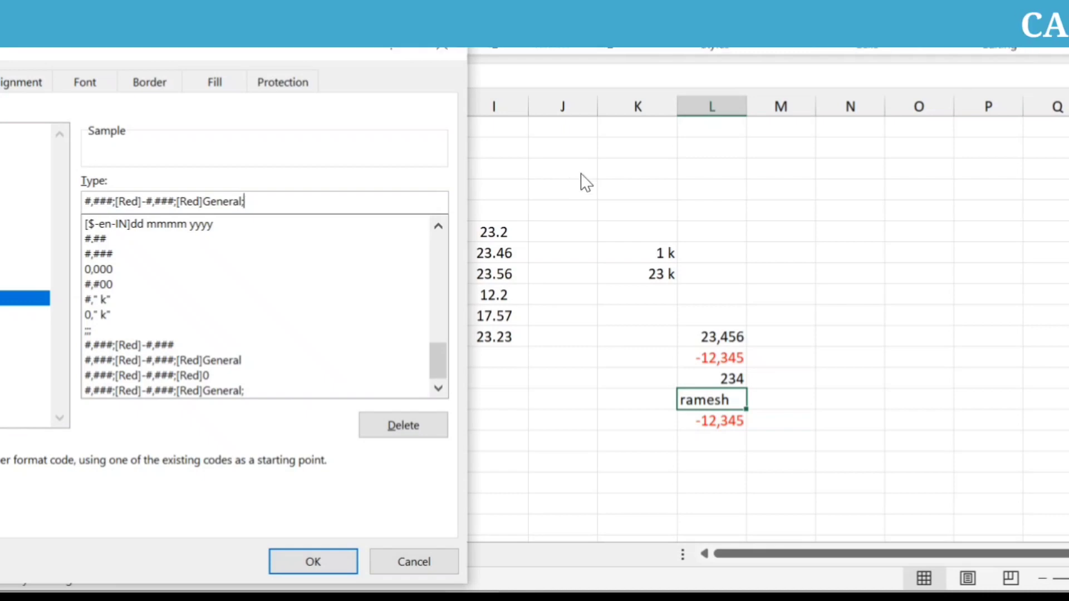
pyautogui.write('gr')
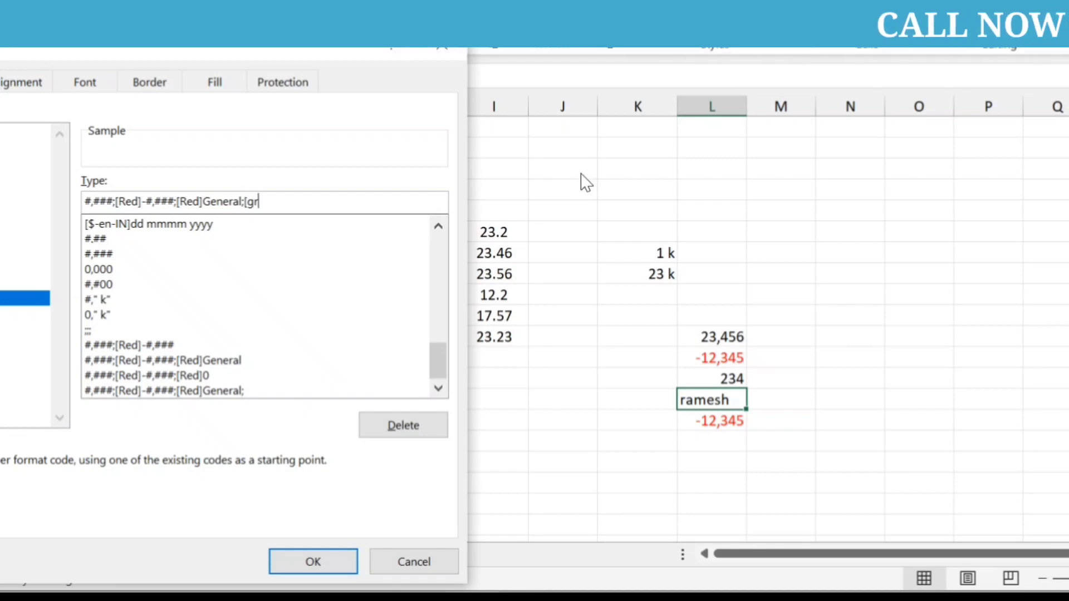
pyautogui.write('een]')
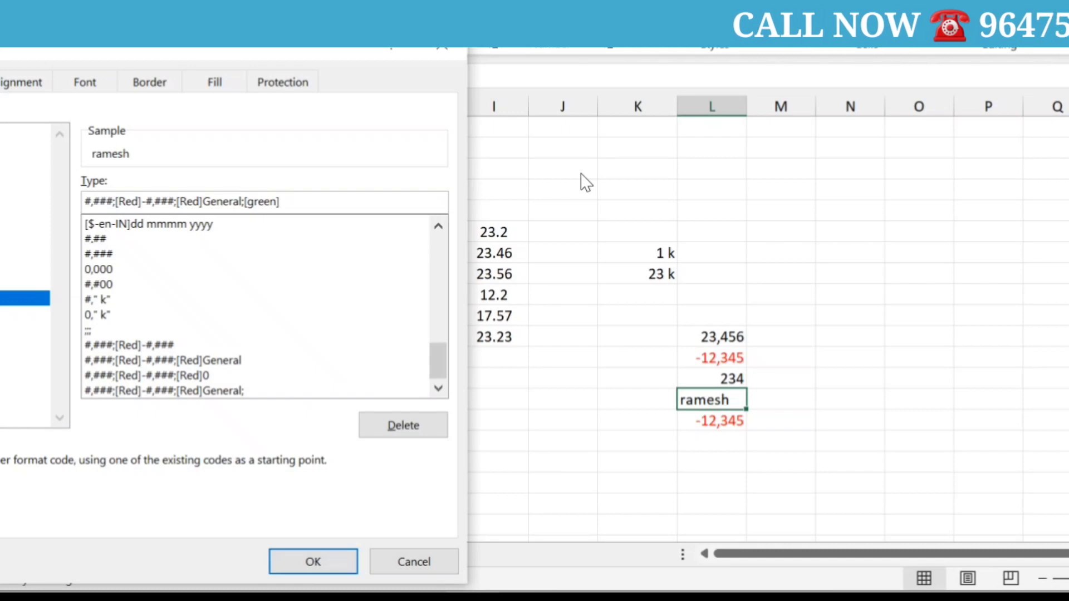
pyautogui.write('general')
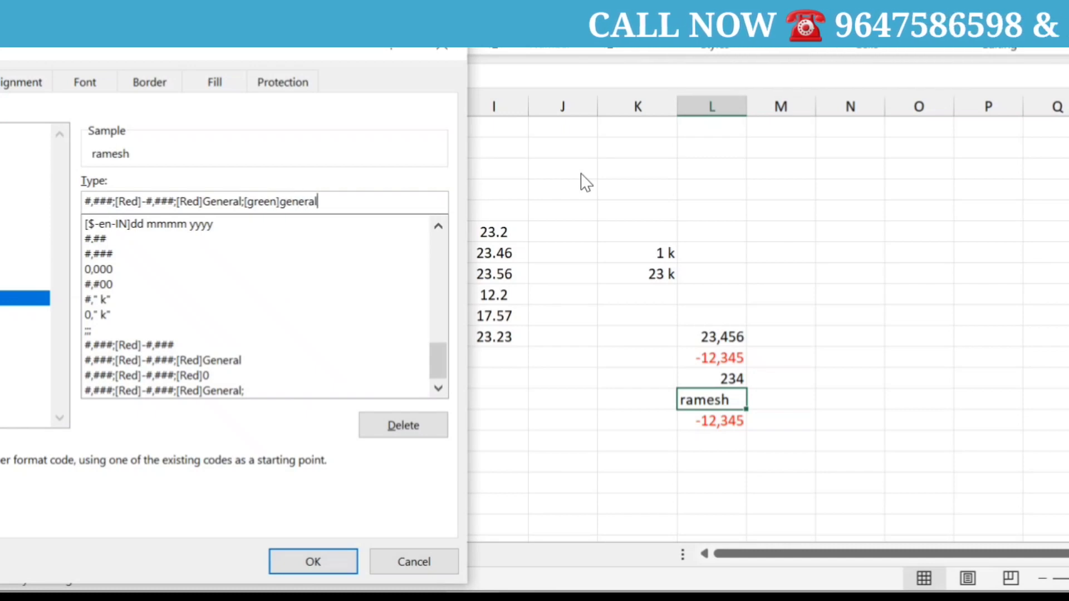
pyautogui.press('Return')
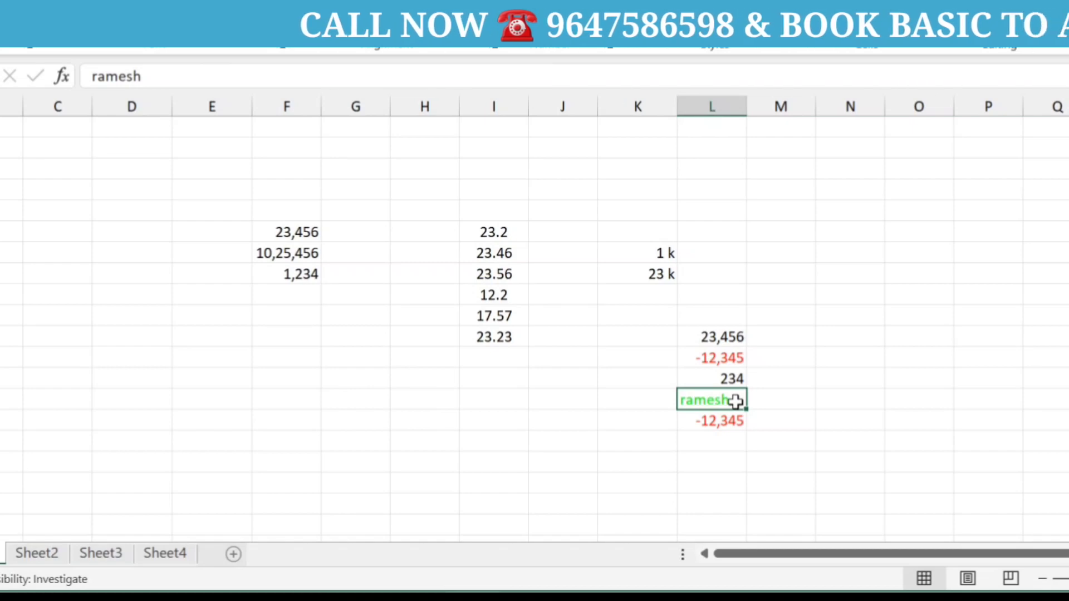
# - Examine the four sections of cell L14's custom format code and leave without applying a change
pyautogui.hotkey('ctrl', '1')
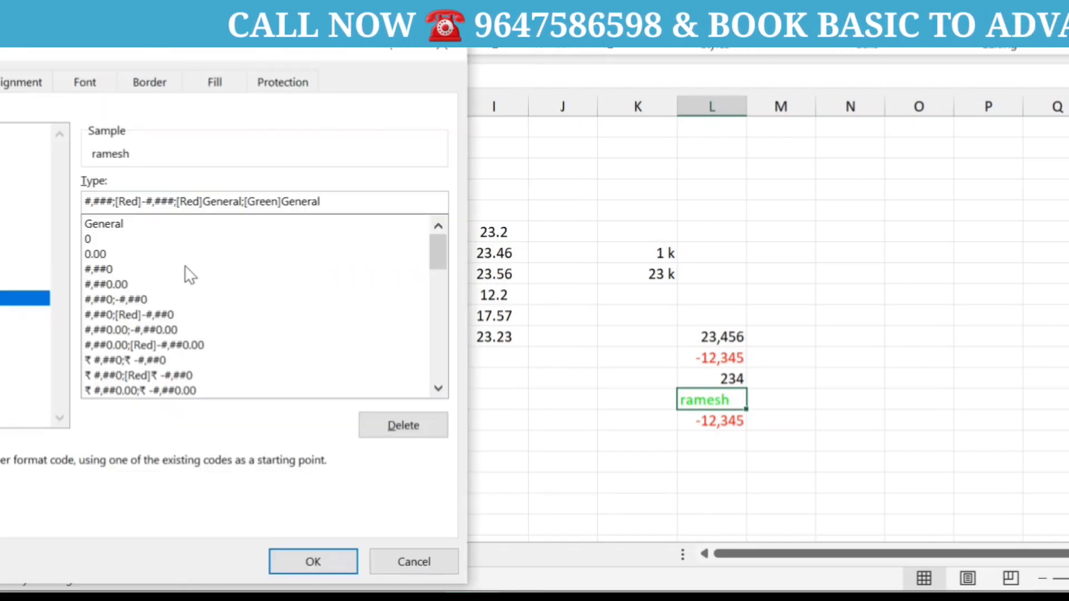
pyautogui.click(123, 300)
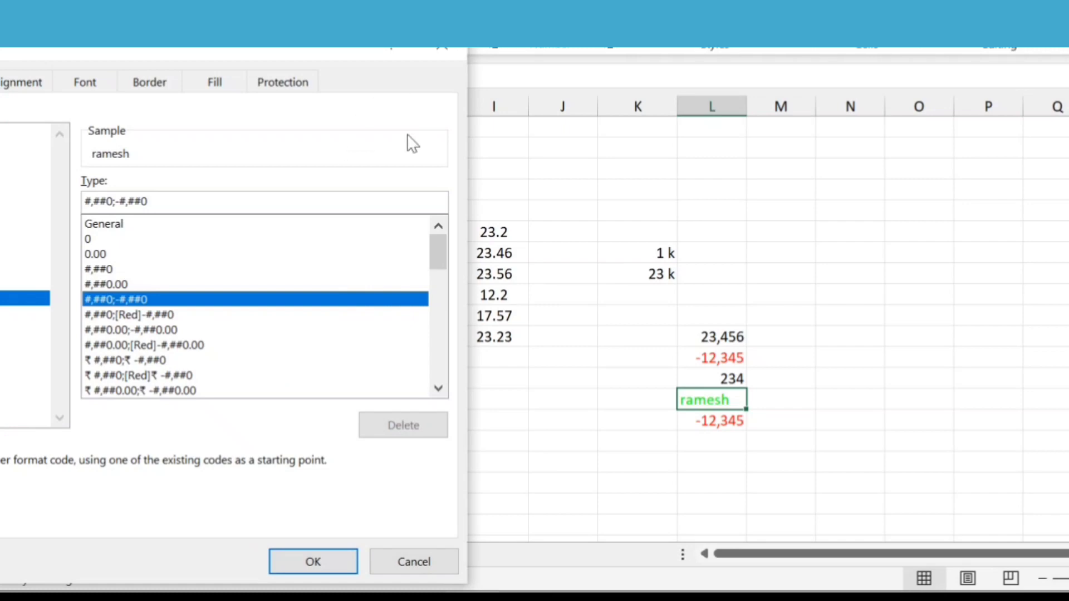
pyautogui.click(442, 45)
# - Enter 23456 in cell G16 and select that cell again
pyautogui.click(350, 444)
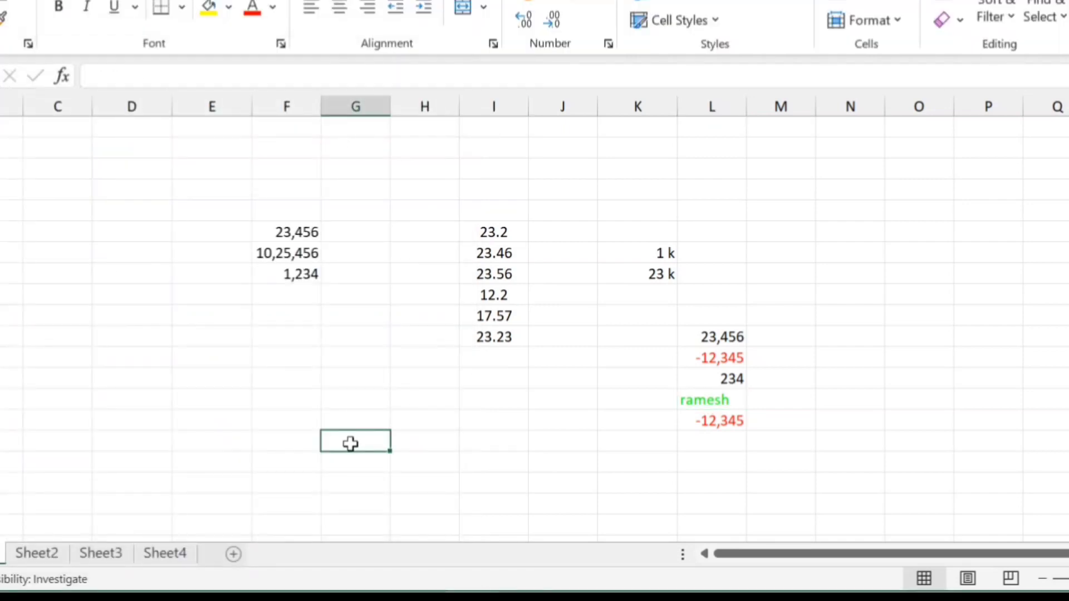
pyautogui.write('23456')
pyautogui.click(410, 445)
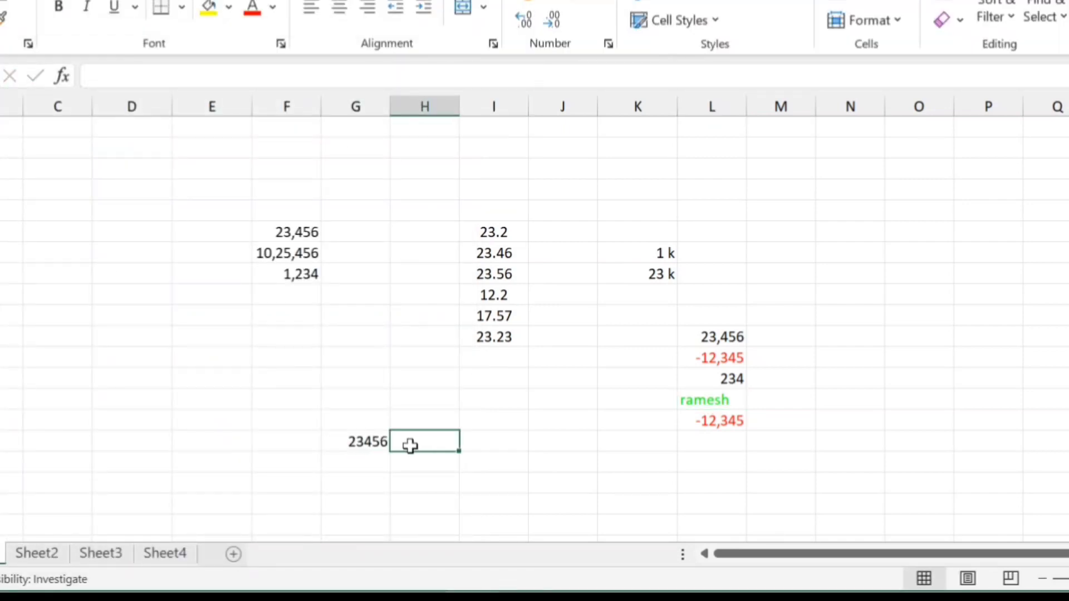
pyautogui.click(372, 441)
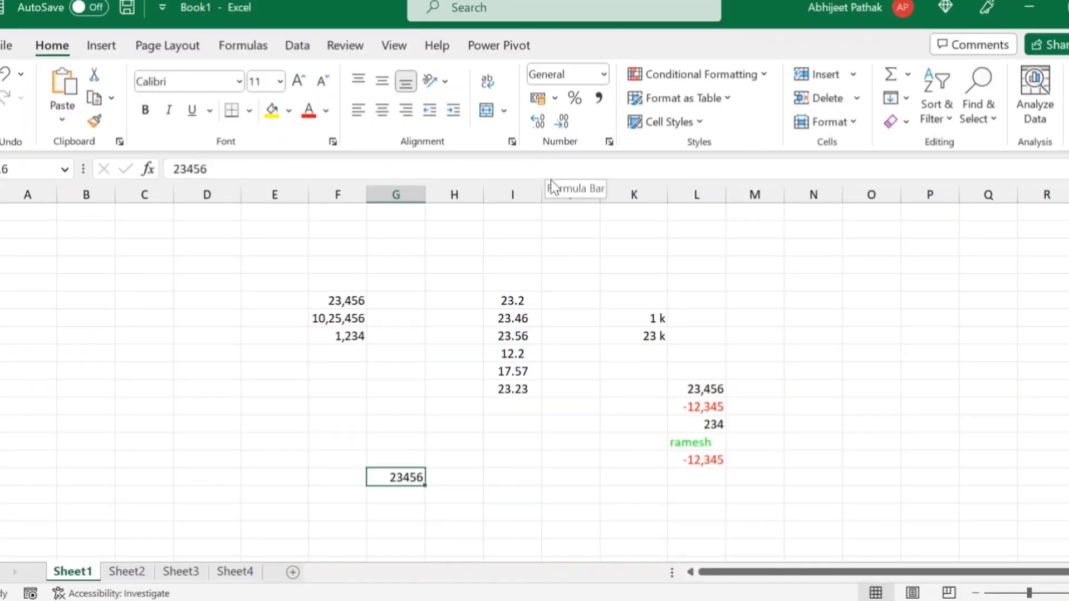
pyautogui.press('Right')
pyautogui.write('4')
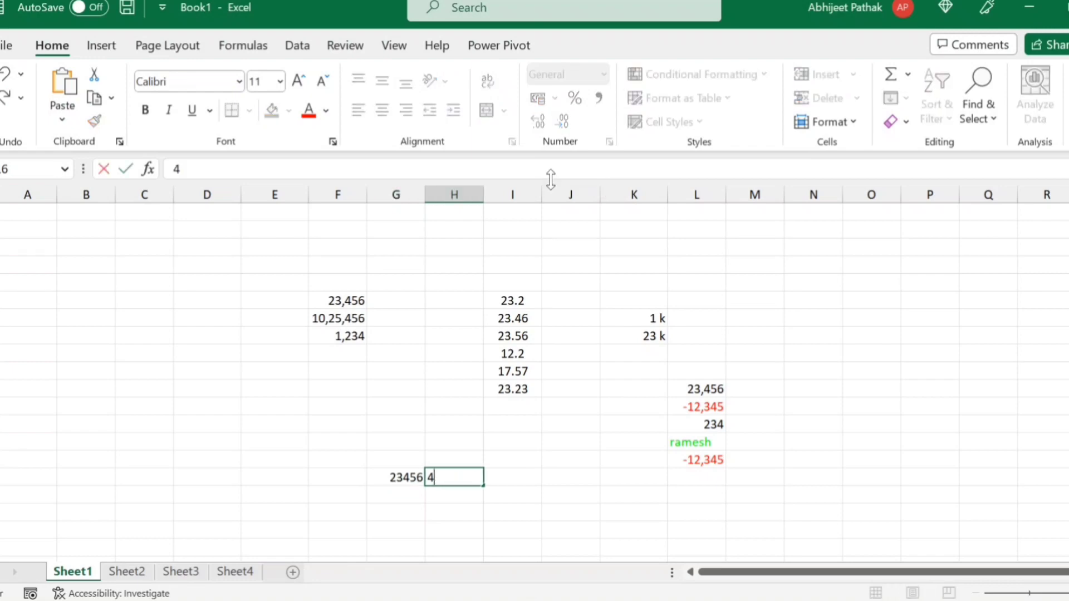
pyautogui.press('Escape')
pyautogui.press('Left')
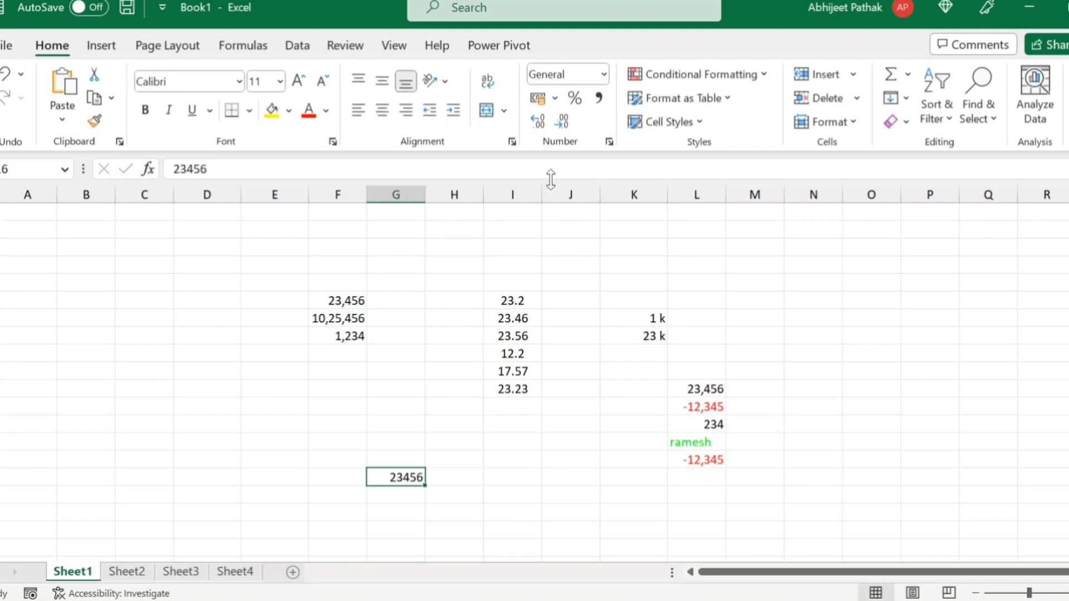
# - Apply the Currency number format to cell G16
pyautogui.hotkey('ctrl', 'shift', '4')
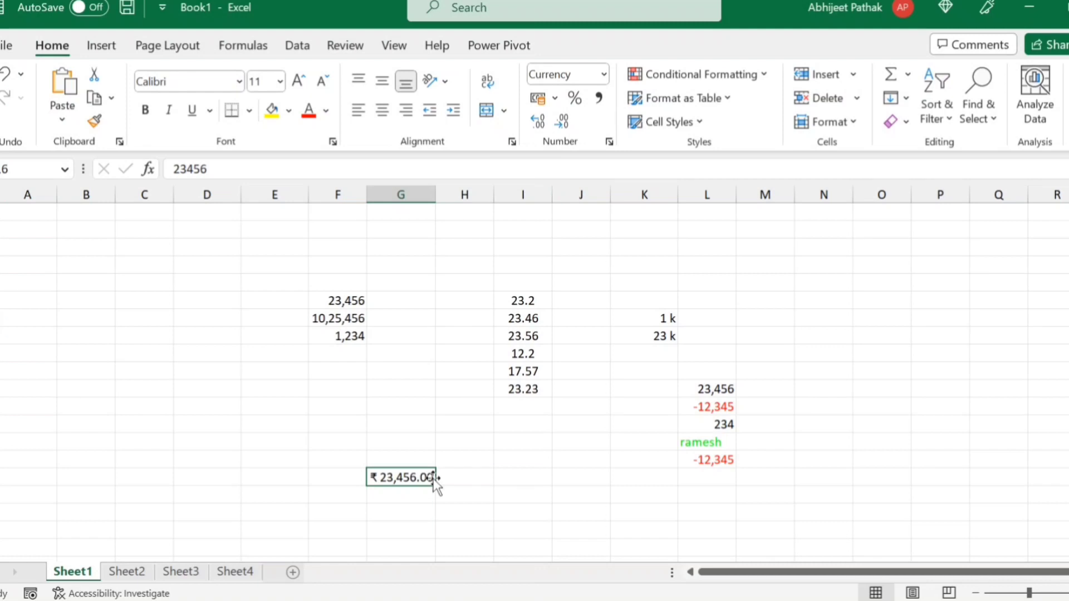
pyautogui.hotkey('ctrl', 'z')
pyautogui.click(604, 74)
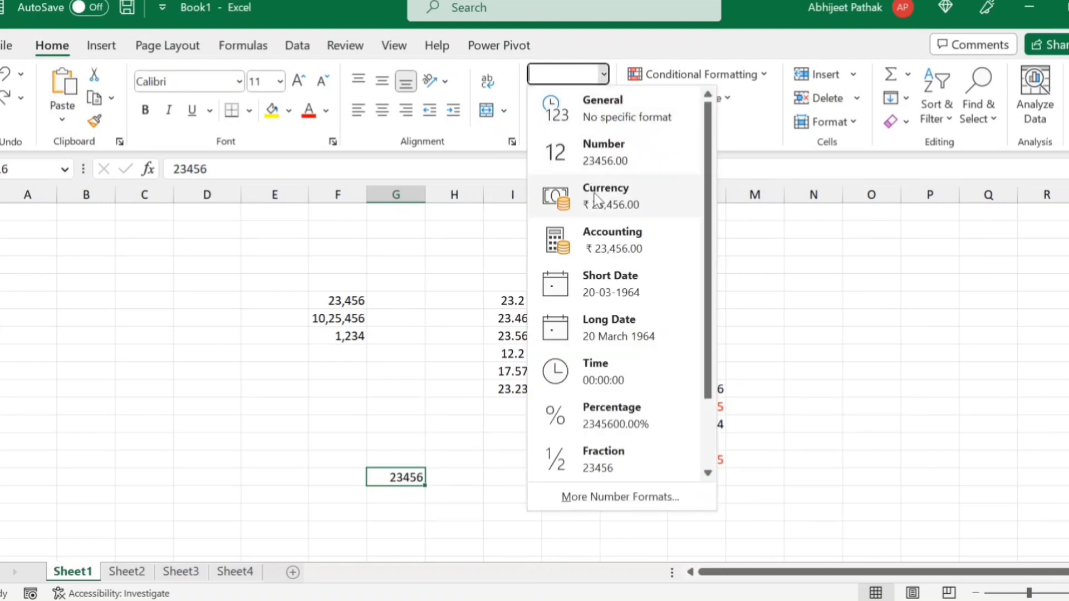
pyautogui.click(610, 204)
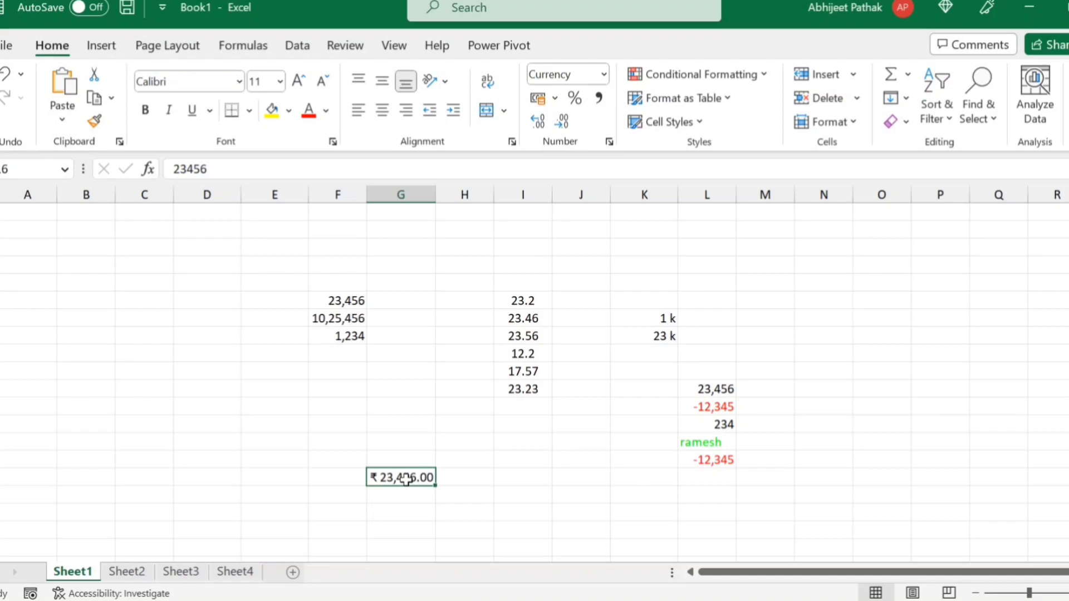
# - Remove the decimals from cell G16's custom currency format code, leaving ₹ #,##0
pyautogui.hotkey('ctrl', '1')
pyautogui.click(119, 359)
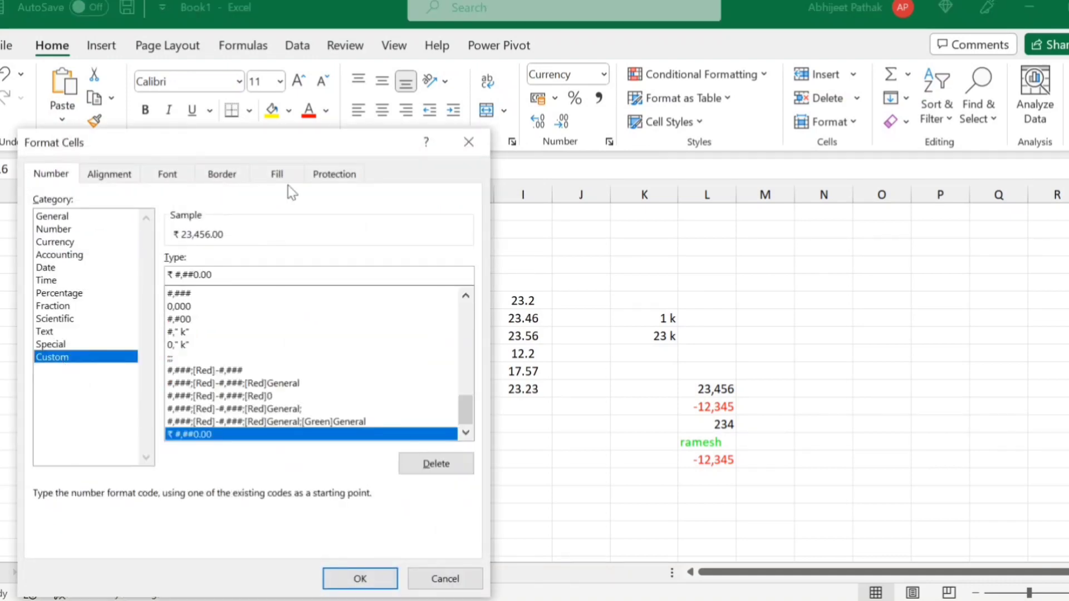
pyautogui.moveTo(599, 145); pyautogui.dragTo(824, 109)
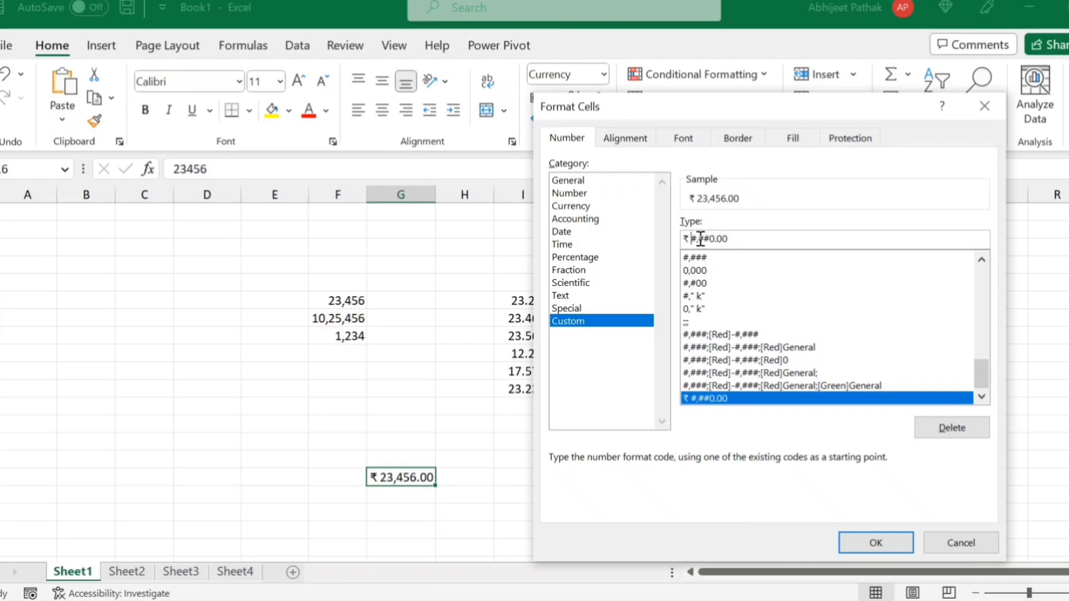
pyautogui.click(700, 239)
pyautogui.click(742, 239)
pyautogui.press('BackSpace')
pyautogui.press('BackSpace')
pyautogui.press('BackSpace')
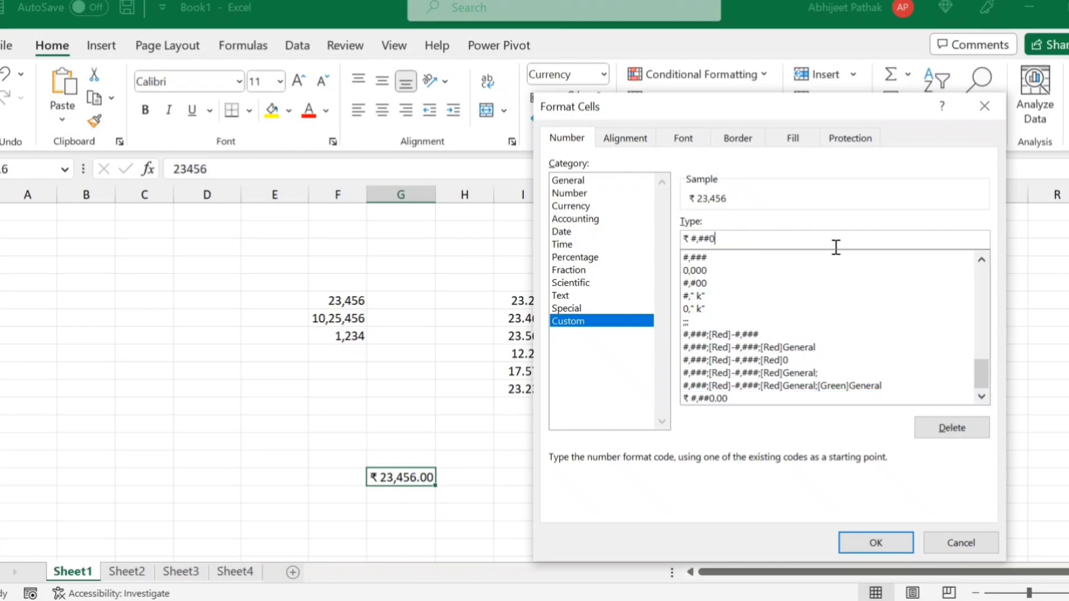
pyautogui.click(847, 542)
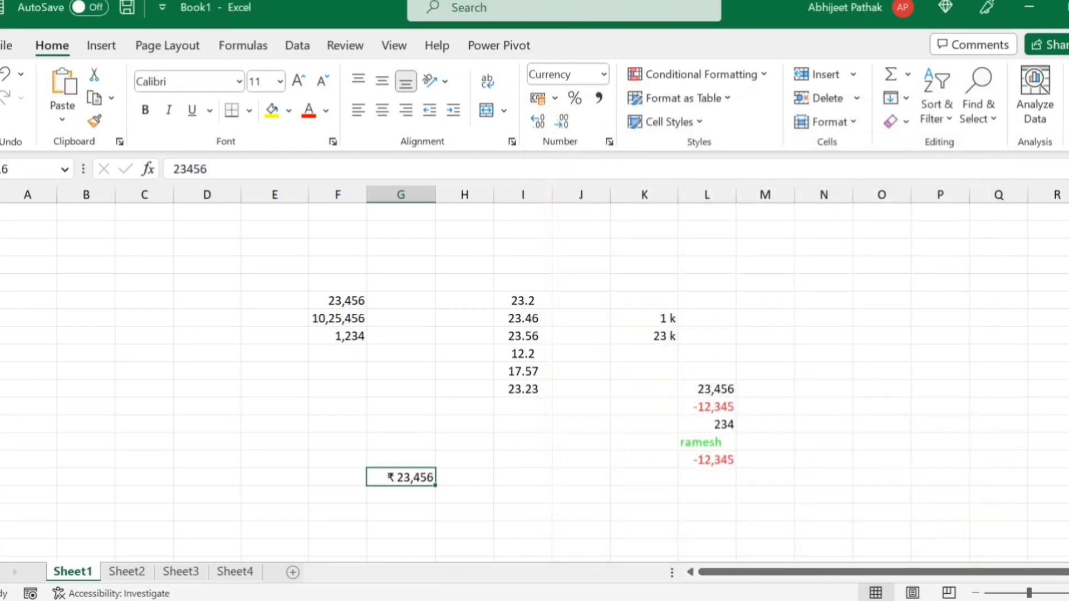
# - Examine cell G16's custom format code and look through the list of available custom codes
pyautogui.hotkey('ctrl', '1')
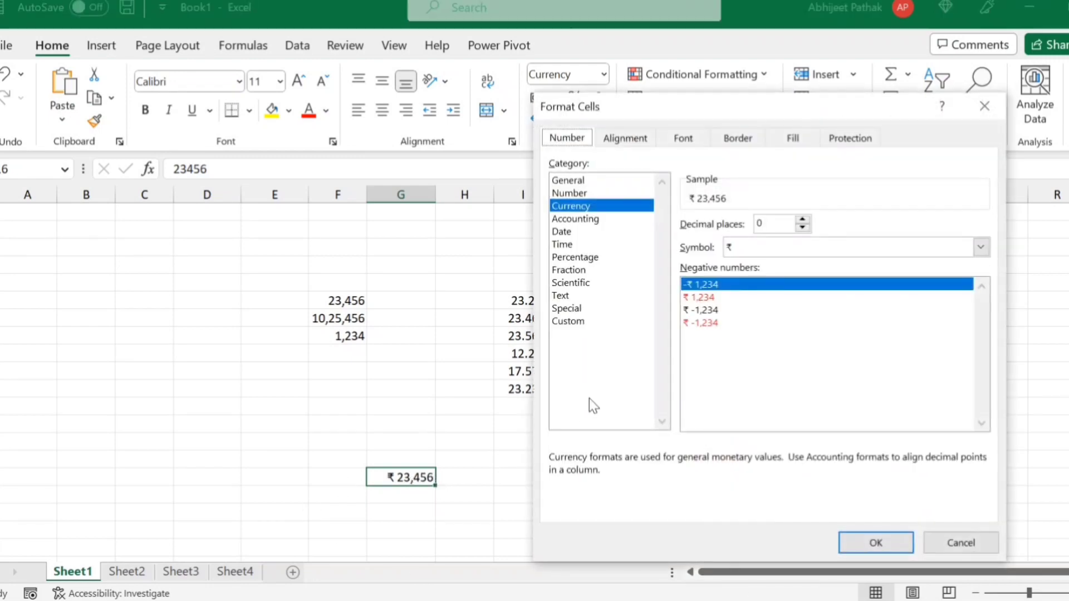
pyautogui.click(577, 320)
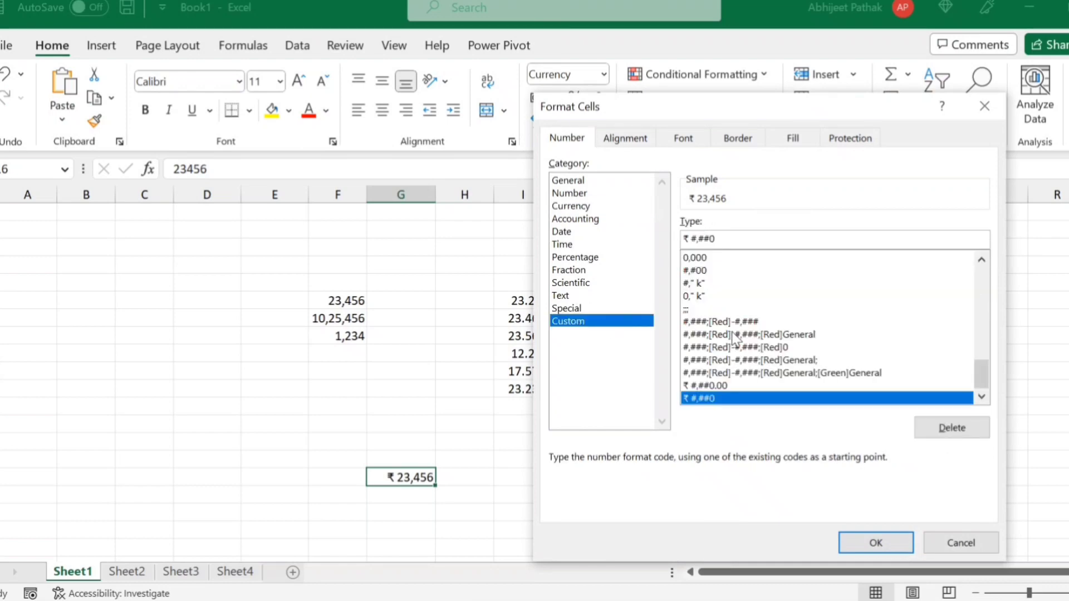
pyautogui.click(972, 374)
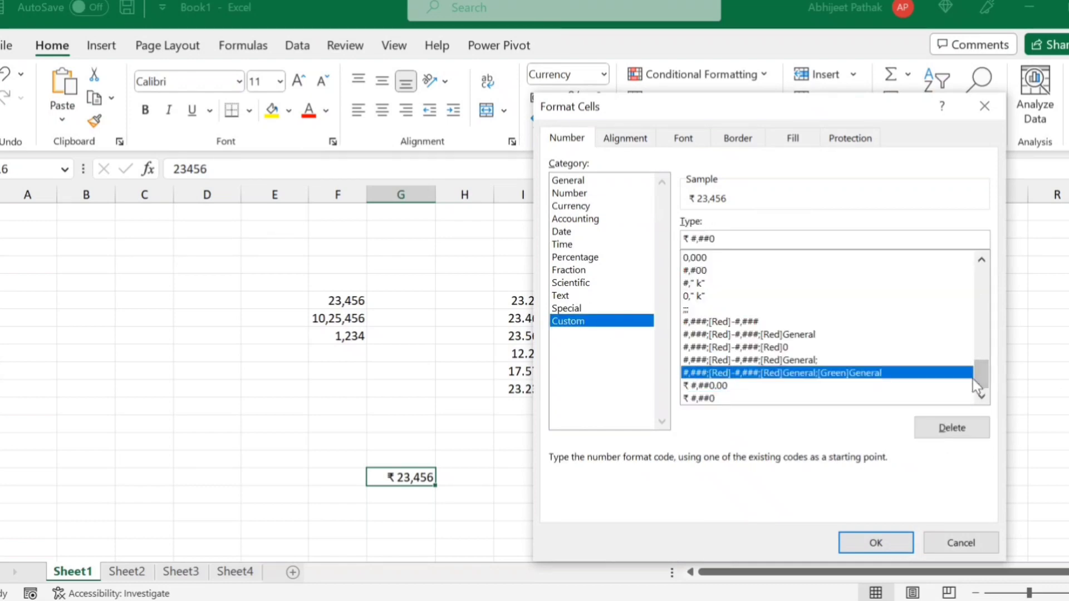
pyautogui.moveTo(979, 381); pyautogui.dragTo(978, 265)
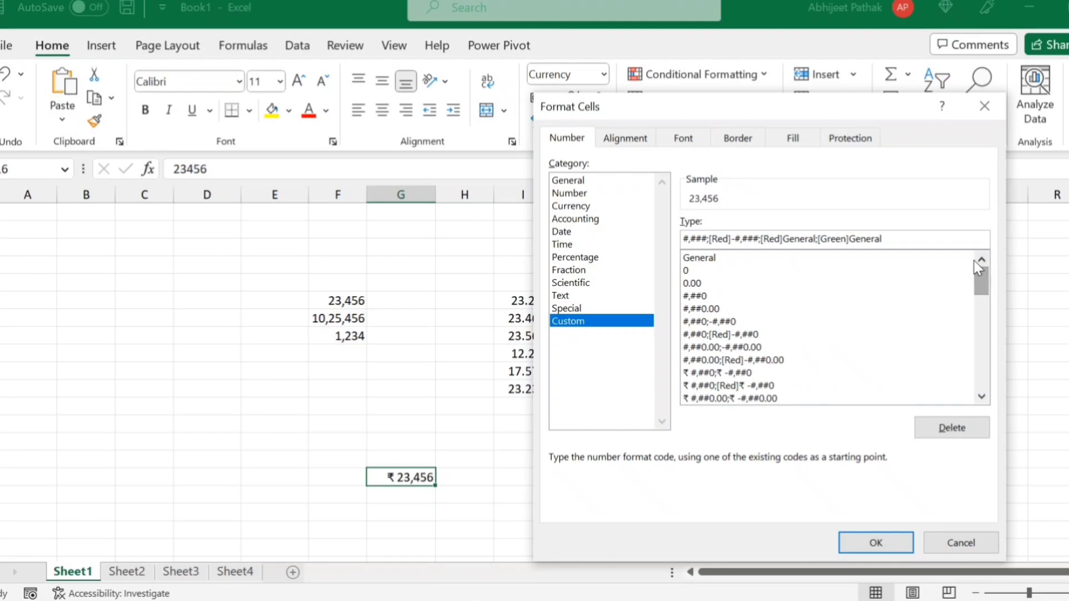